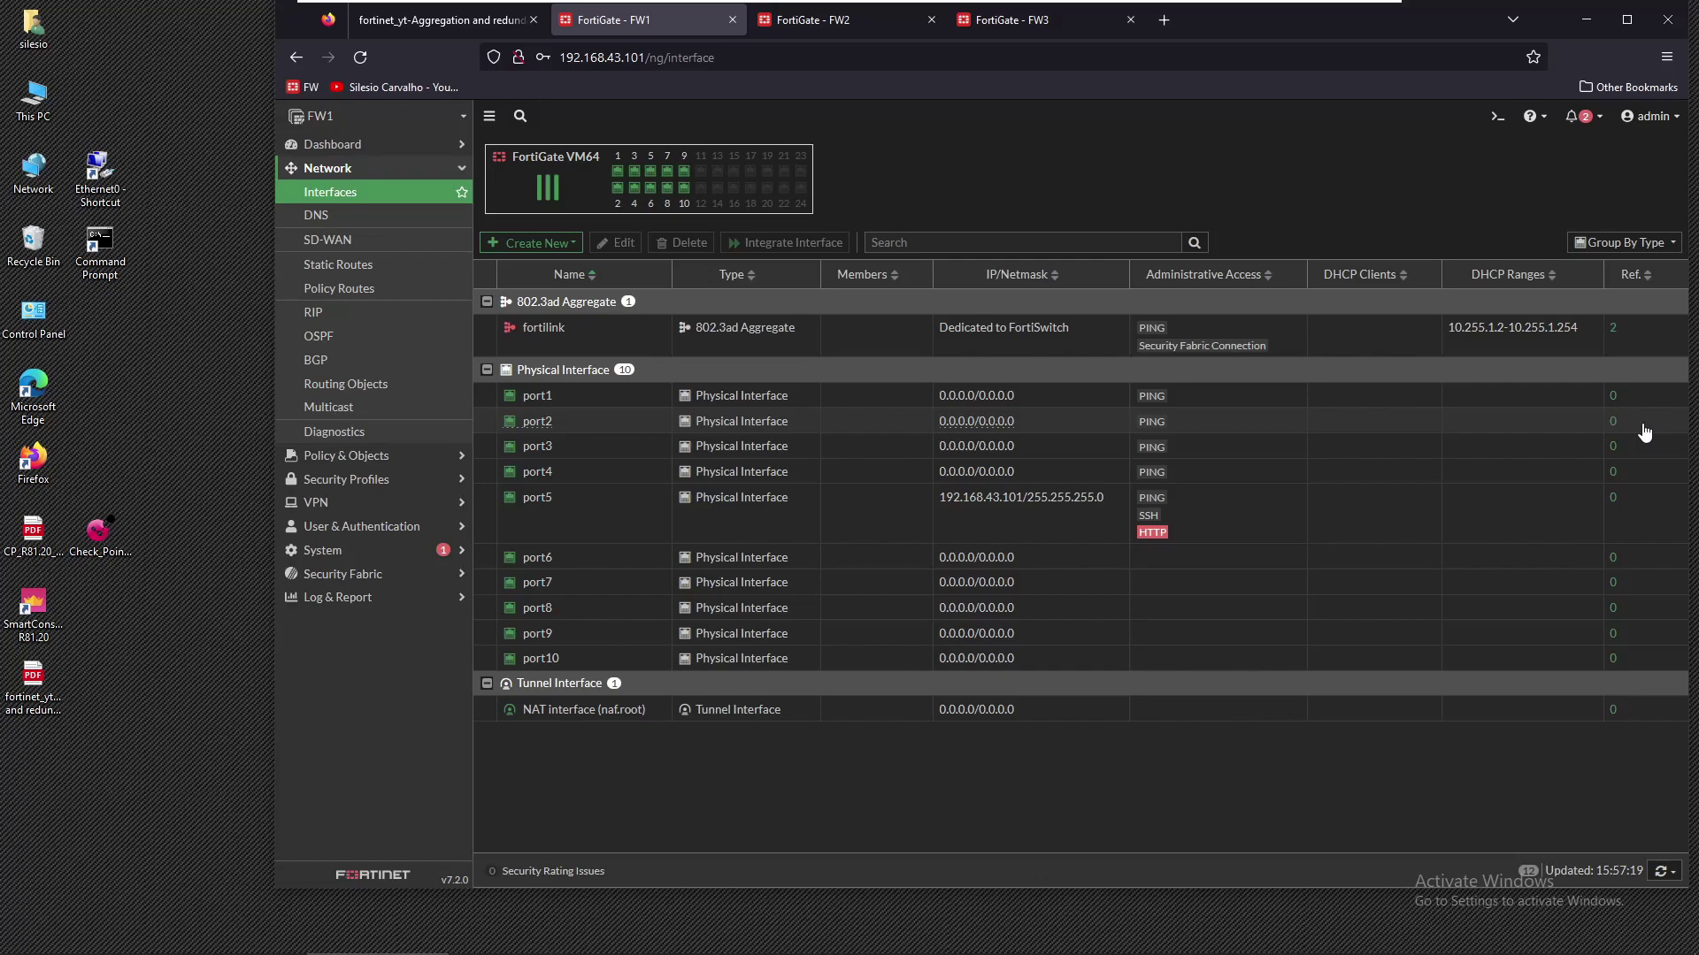
Start a new interface on FW1 named 12, of type Redundant Interface, with port1 and port2 as members
left_click(531, 247)
left_click(555, 267)
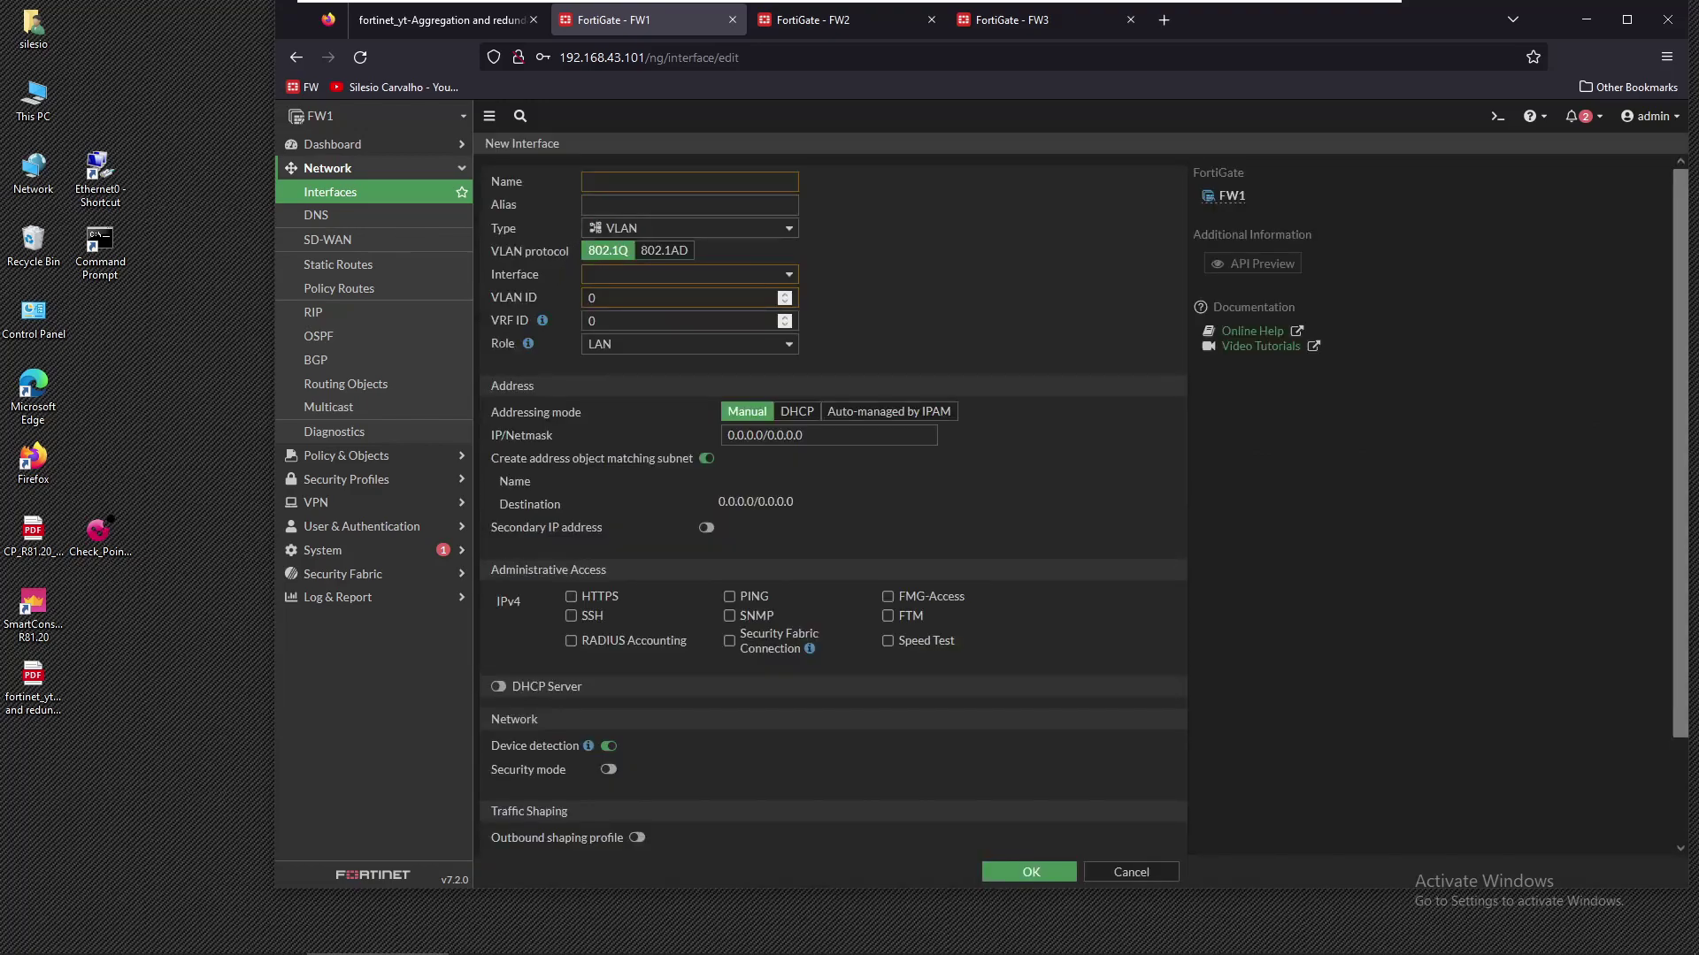
type("12")
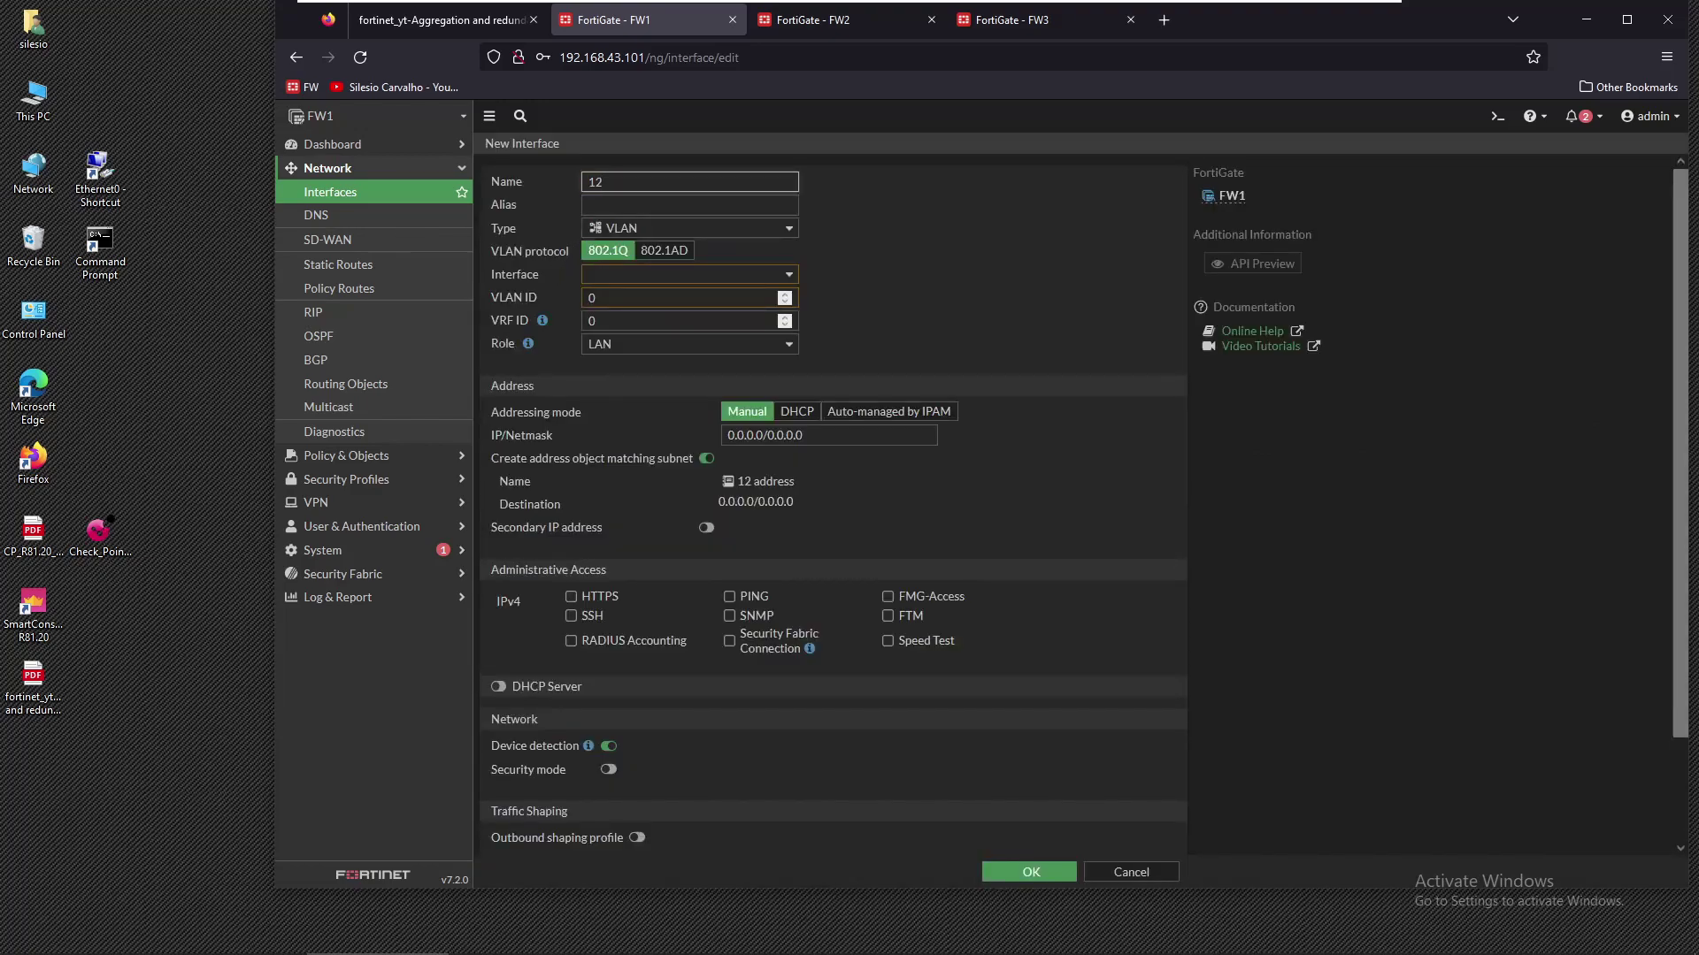
left_click(681, 232)
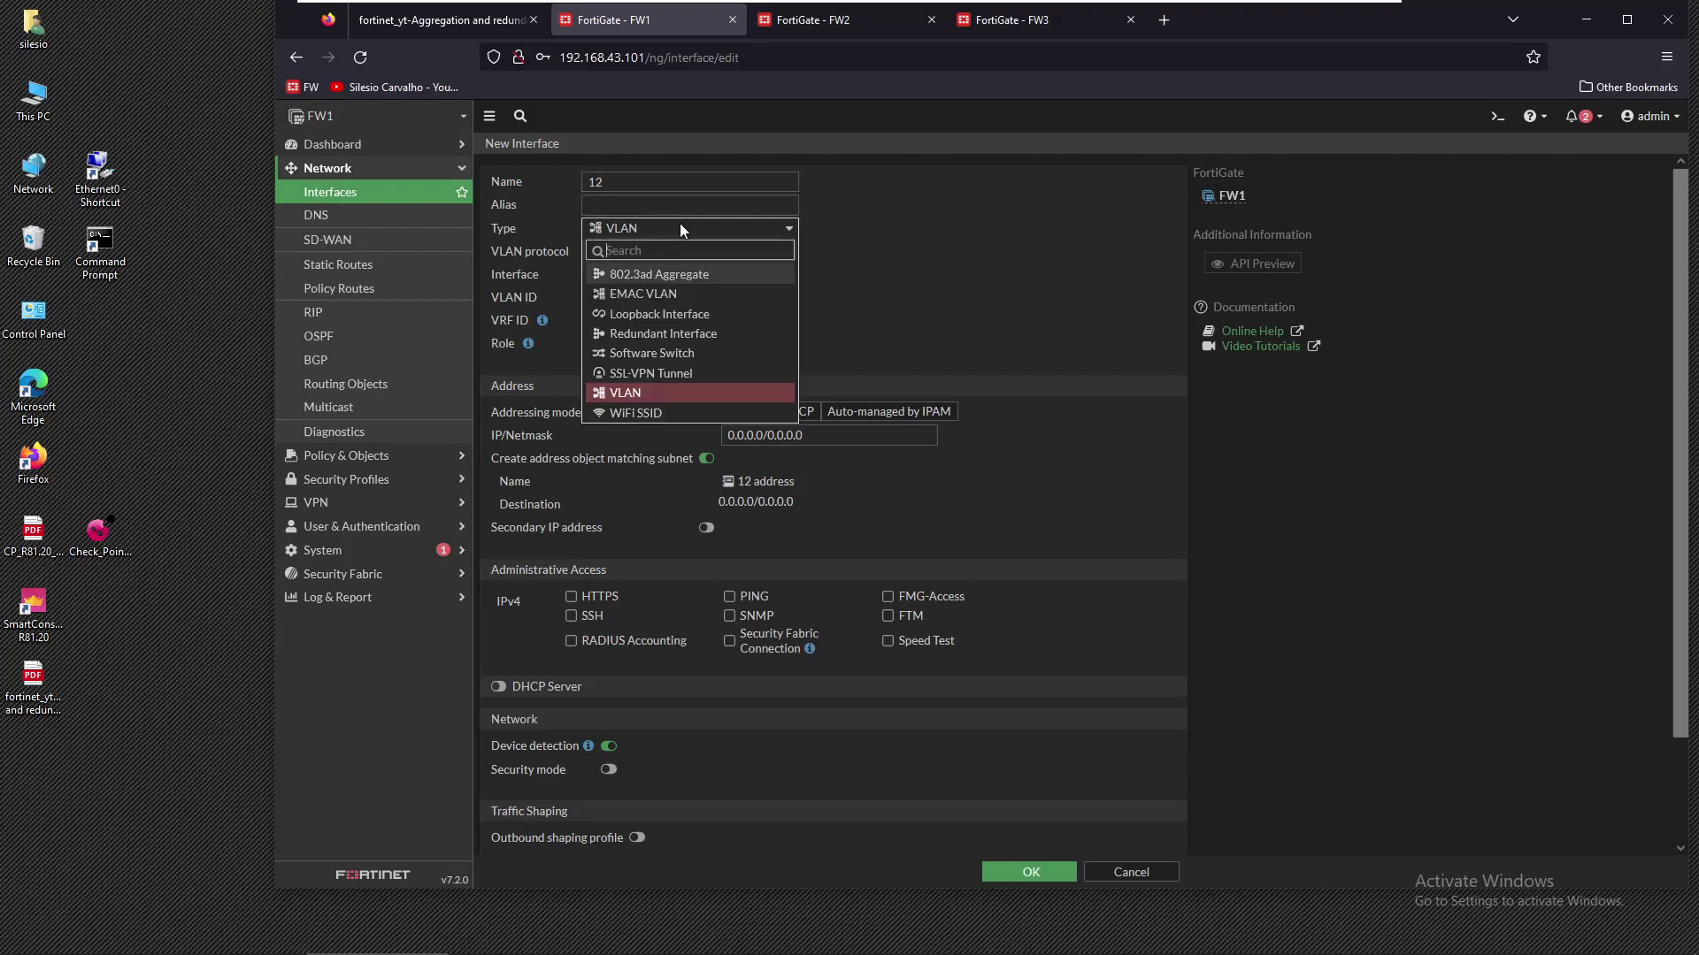
left_click(705, 334)
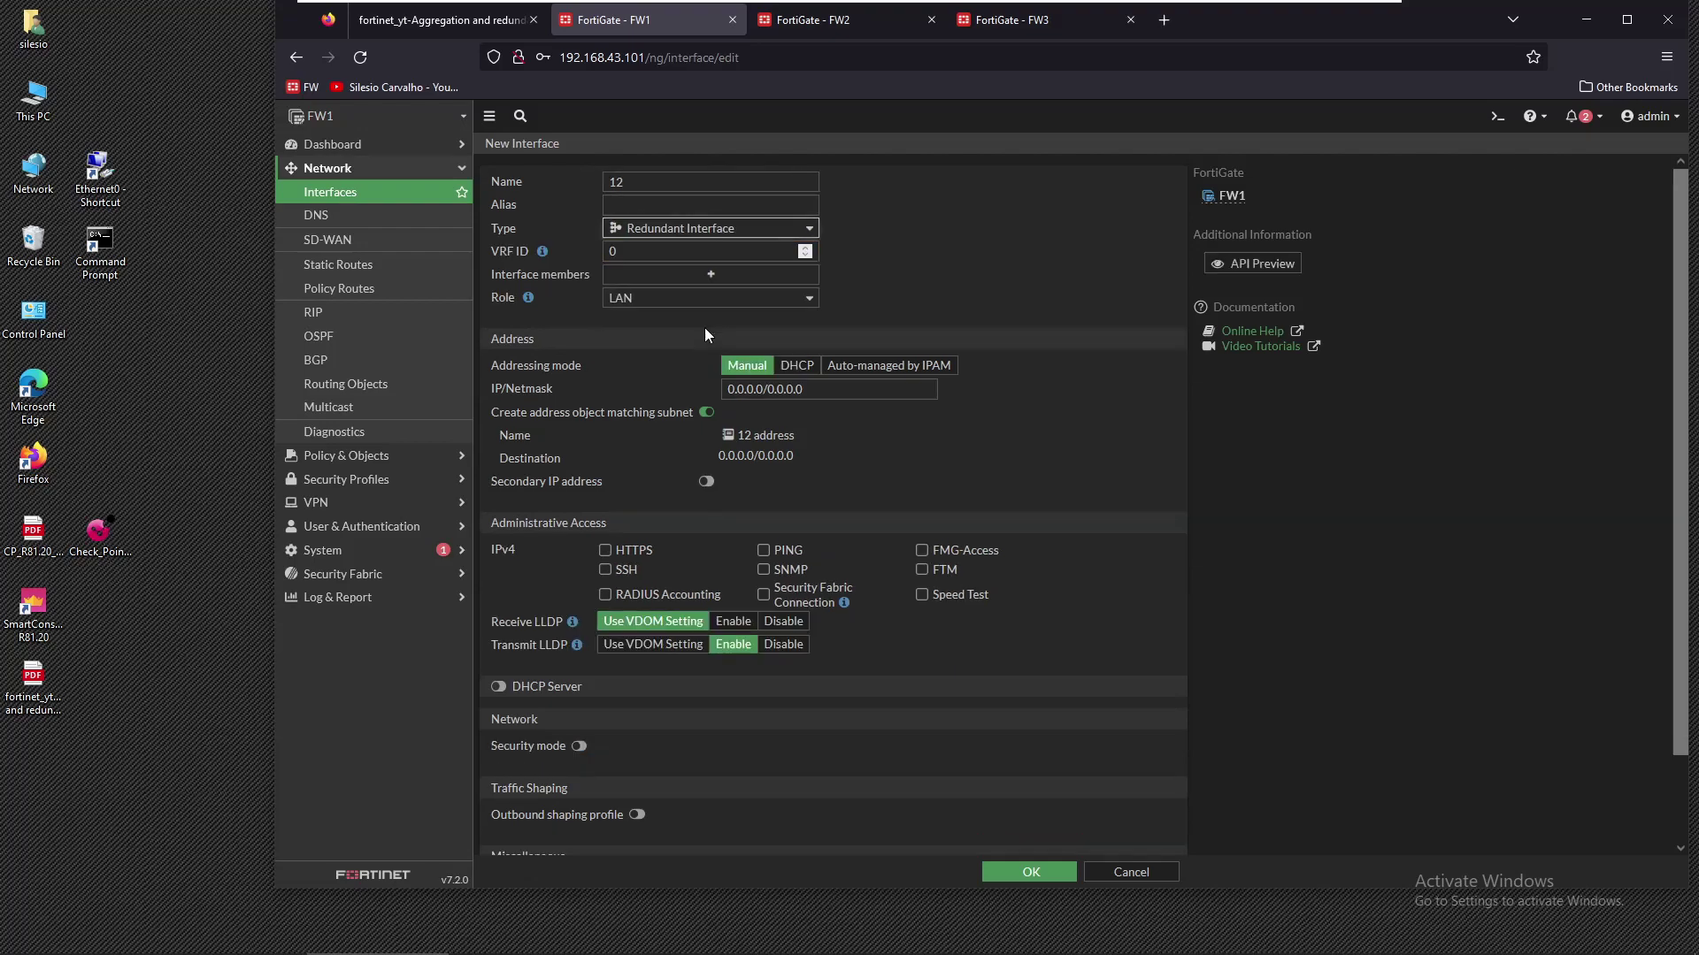
left_click(689, 280)
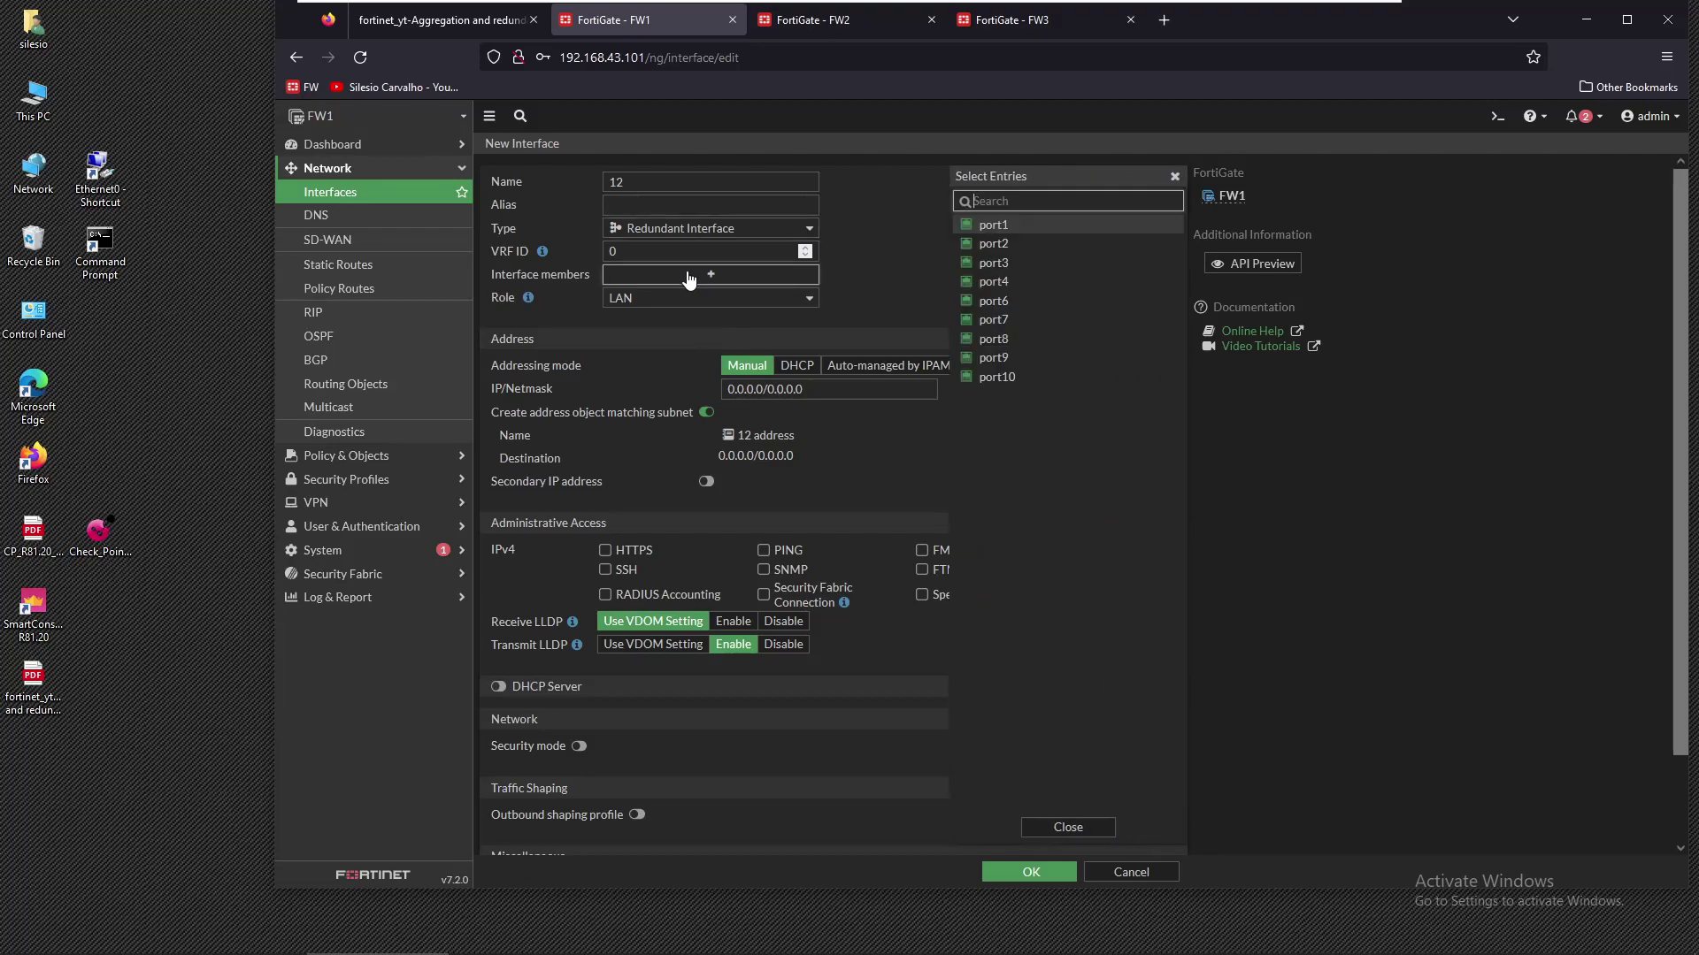
left_click(998, 226)
left_click(1026, 245)
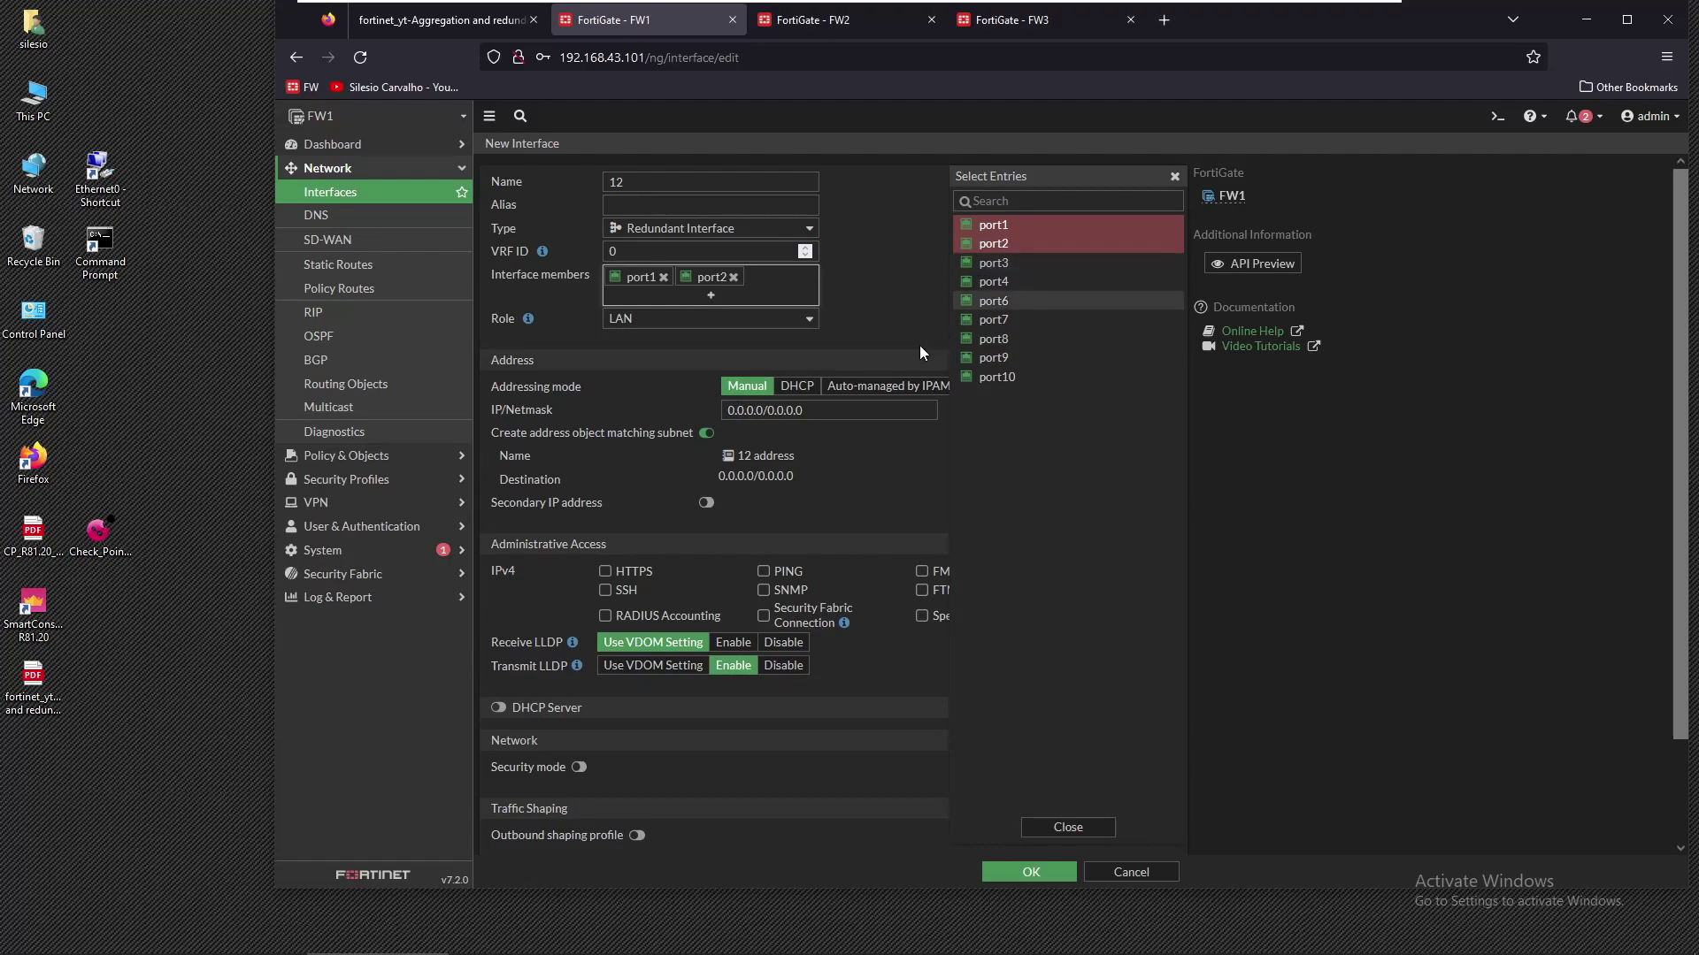
Give the interface the address 192.168.12.1/24, disable the matching address object, allow PING access and save it
left_click(596, 407)
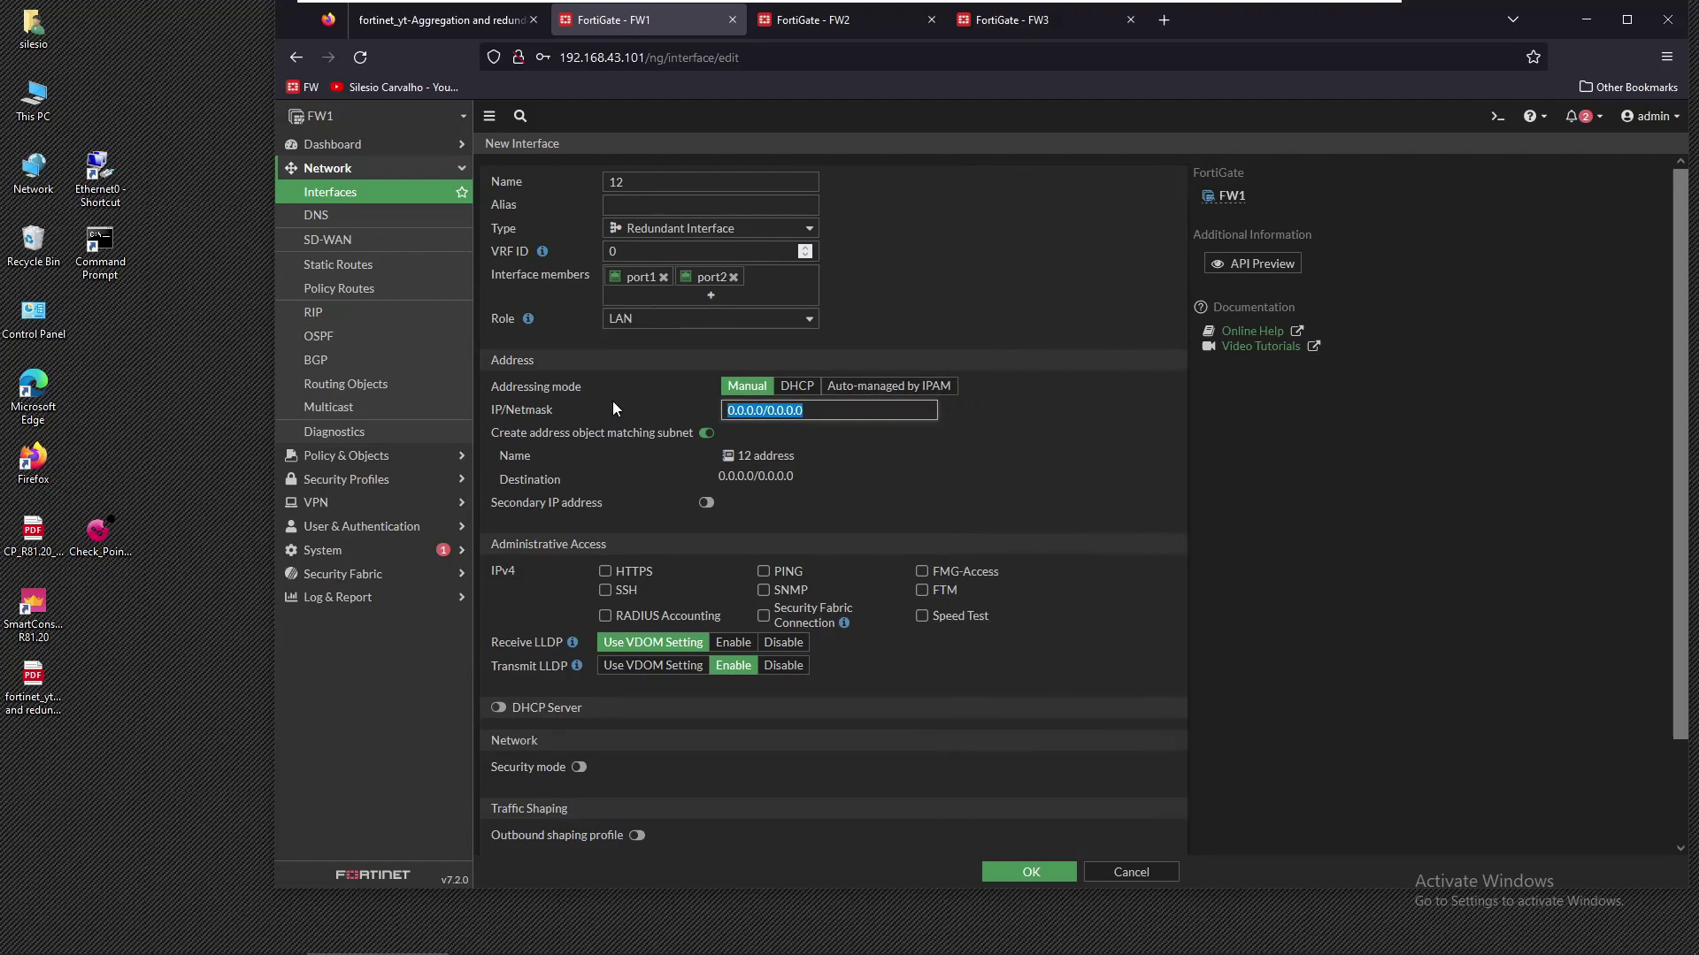
type("192.168")
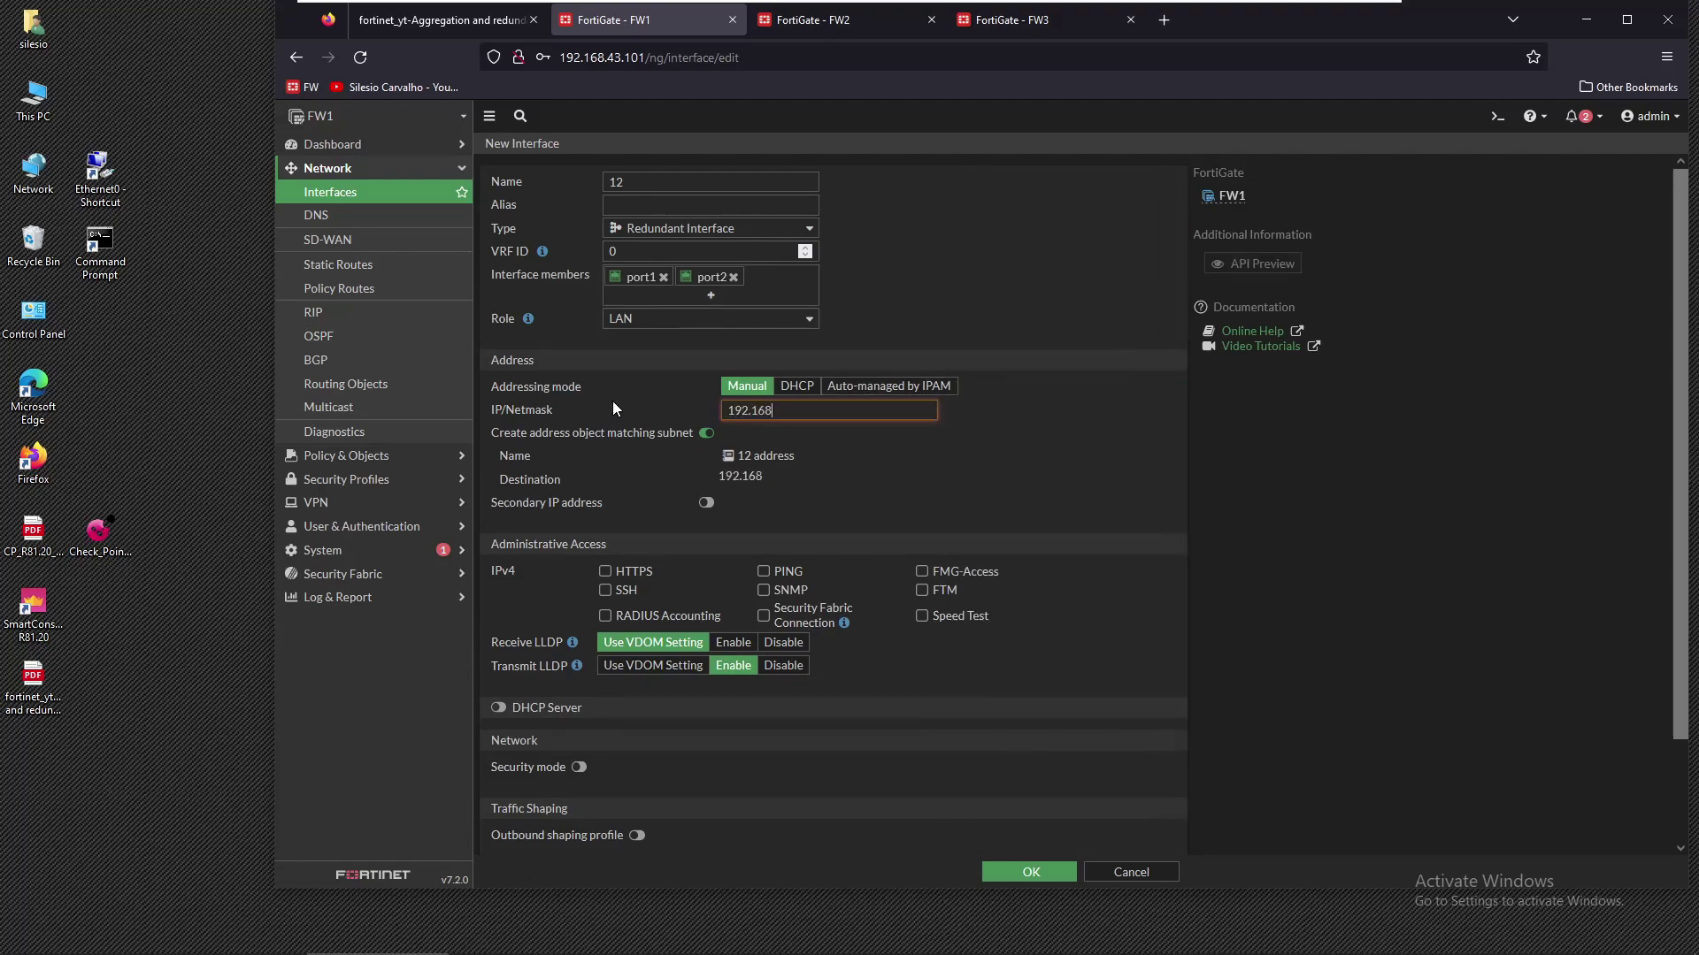
type(".12.1/24")
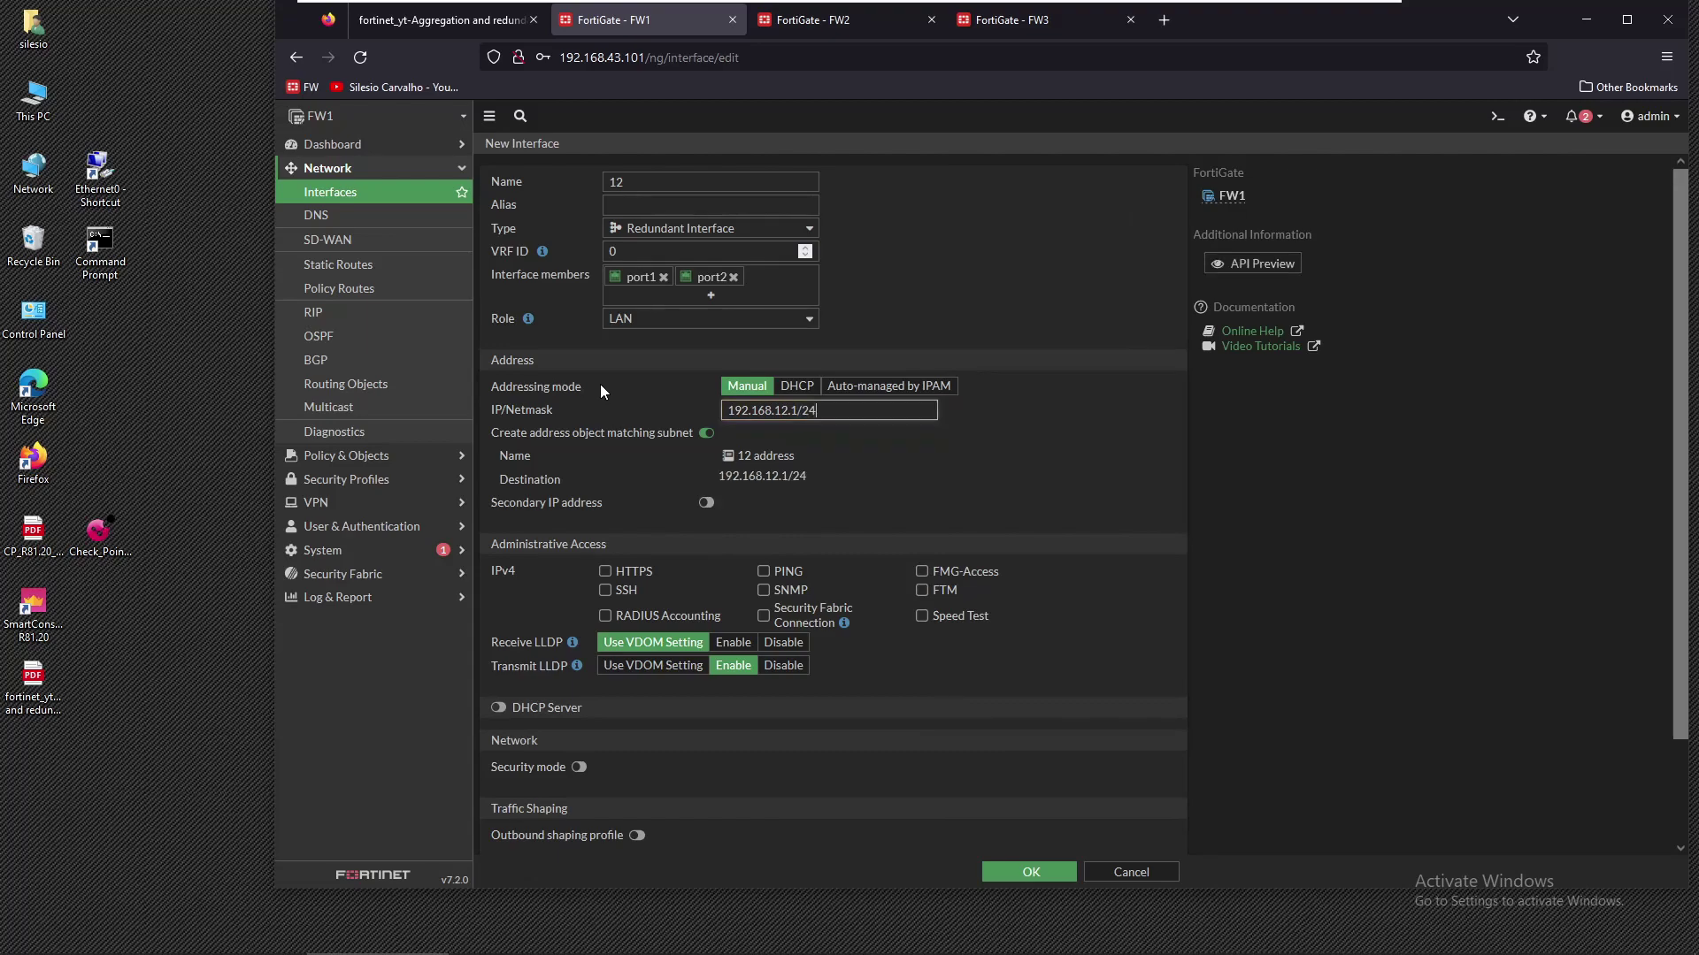
left_click(706, 433)
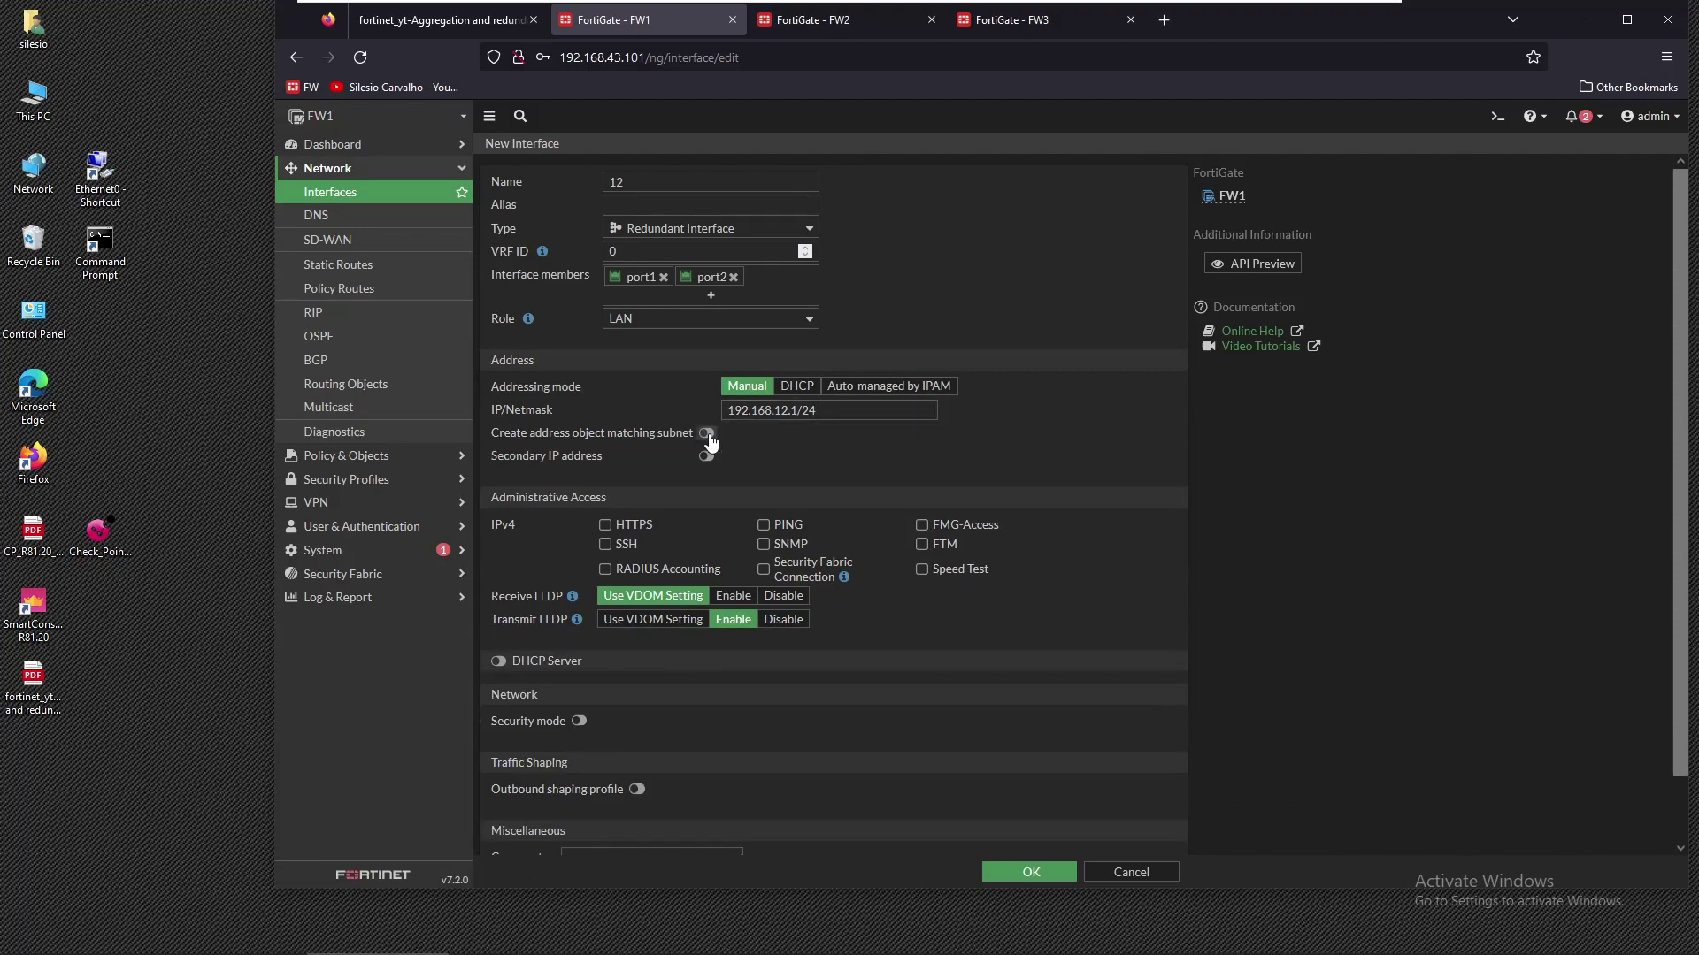
left_click(764, 528)
left_click(1005, 869)
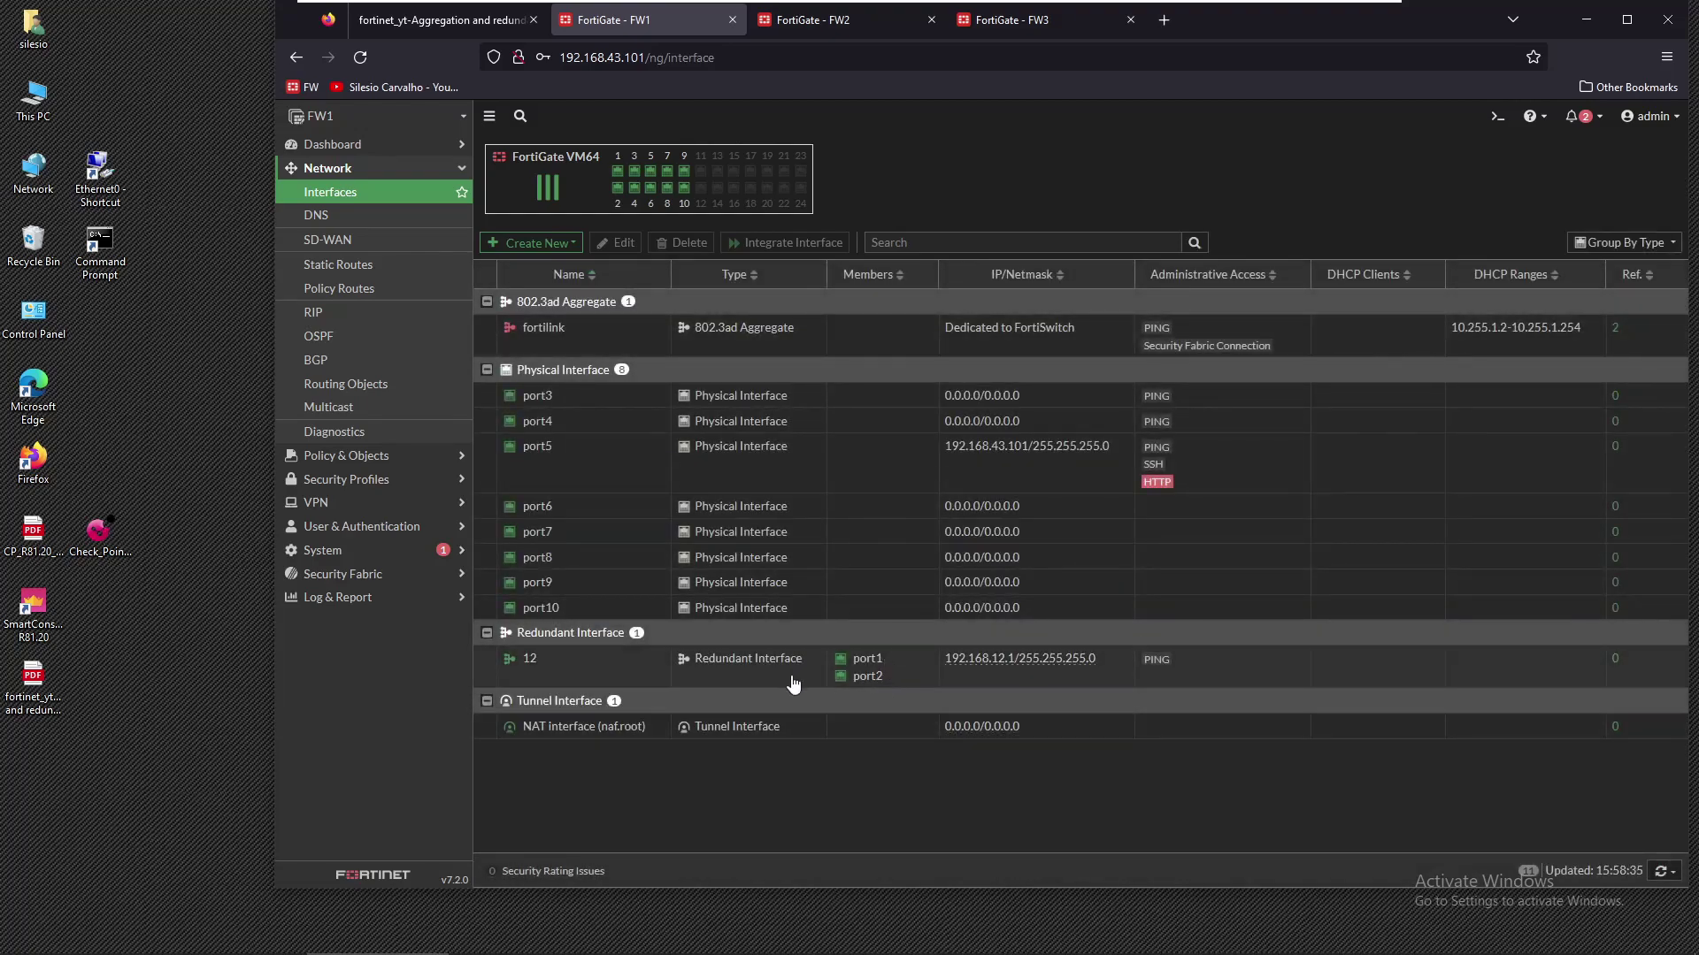
left_click(612, 674)
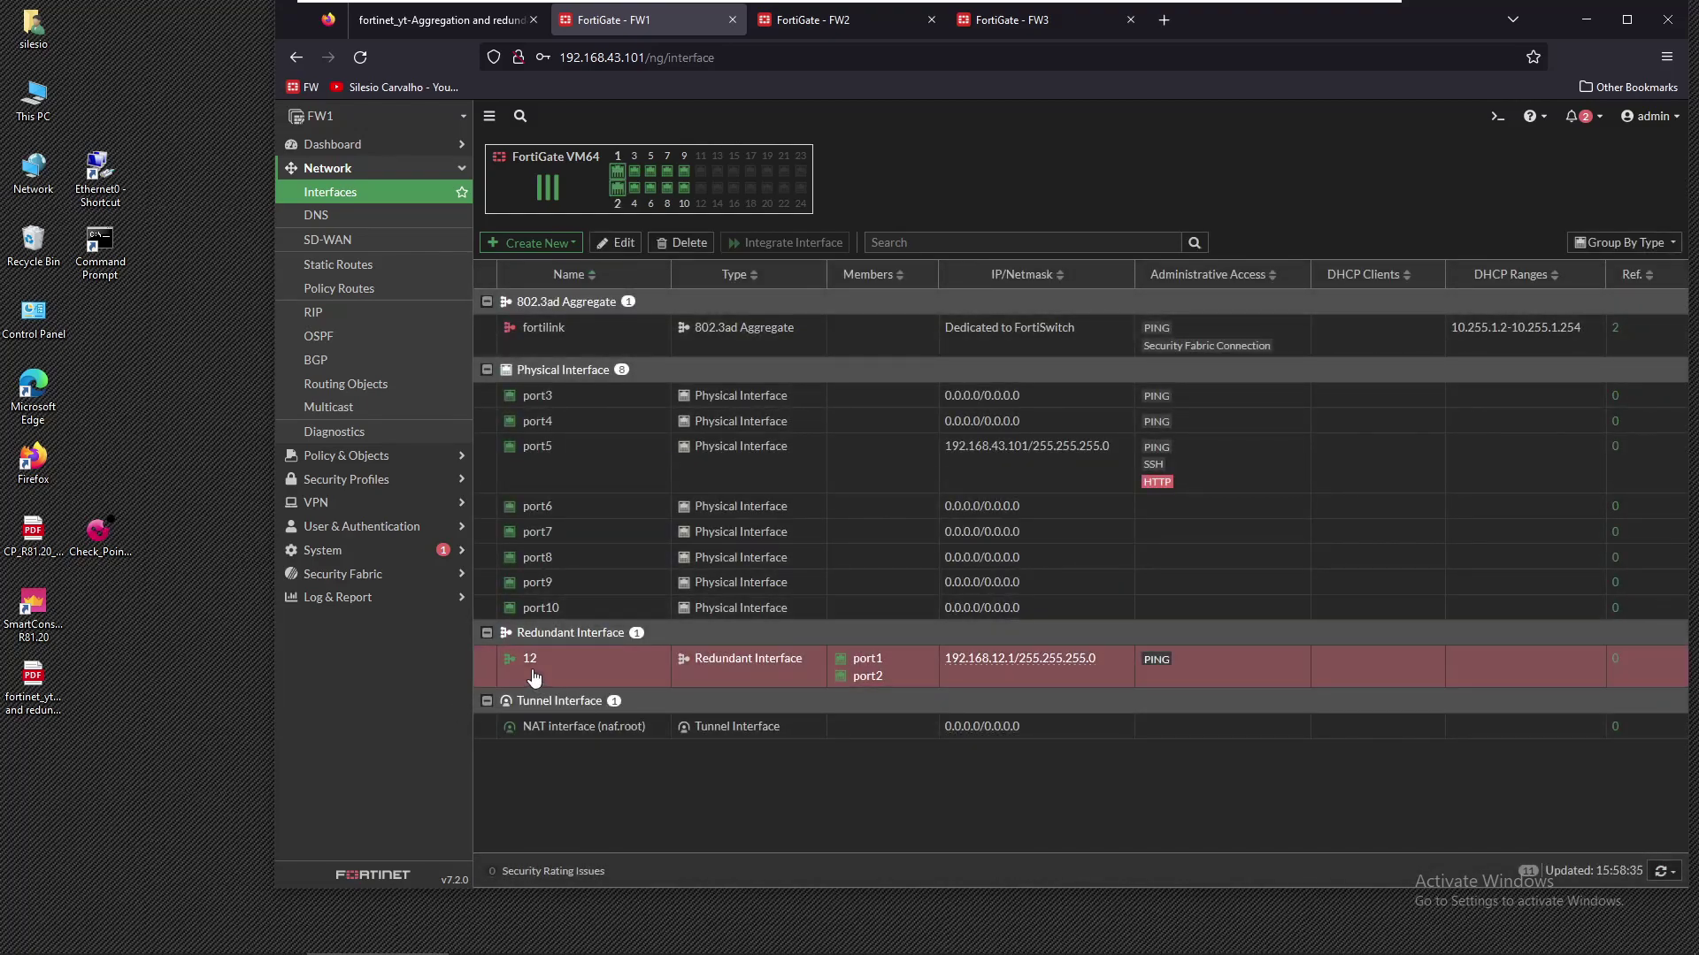
mouse_move(533, 677)
On FW2, start a new Redundant Interface named 12 with port1 and port2 as members
left_click(836, 23)
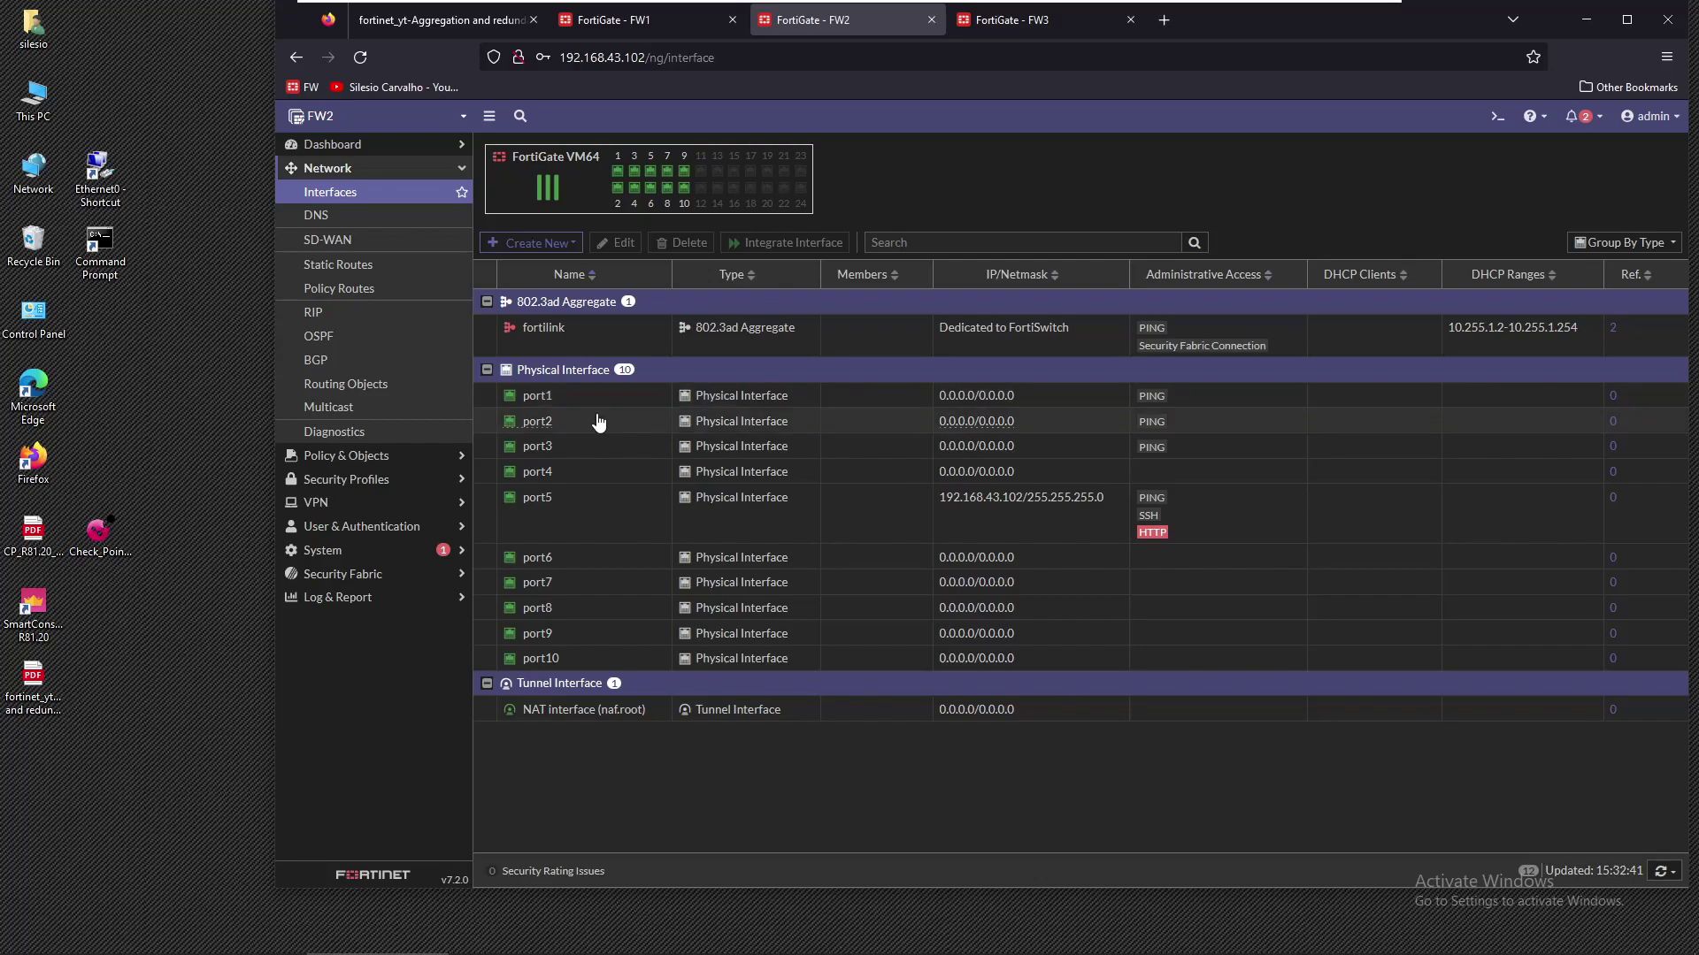
left_click(531, 246)
left_click(534, 267)
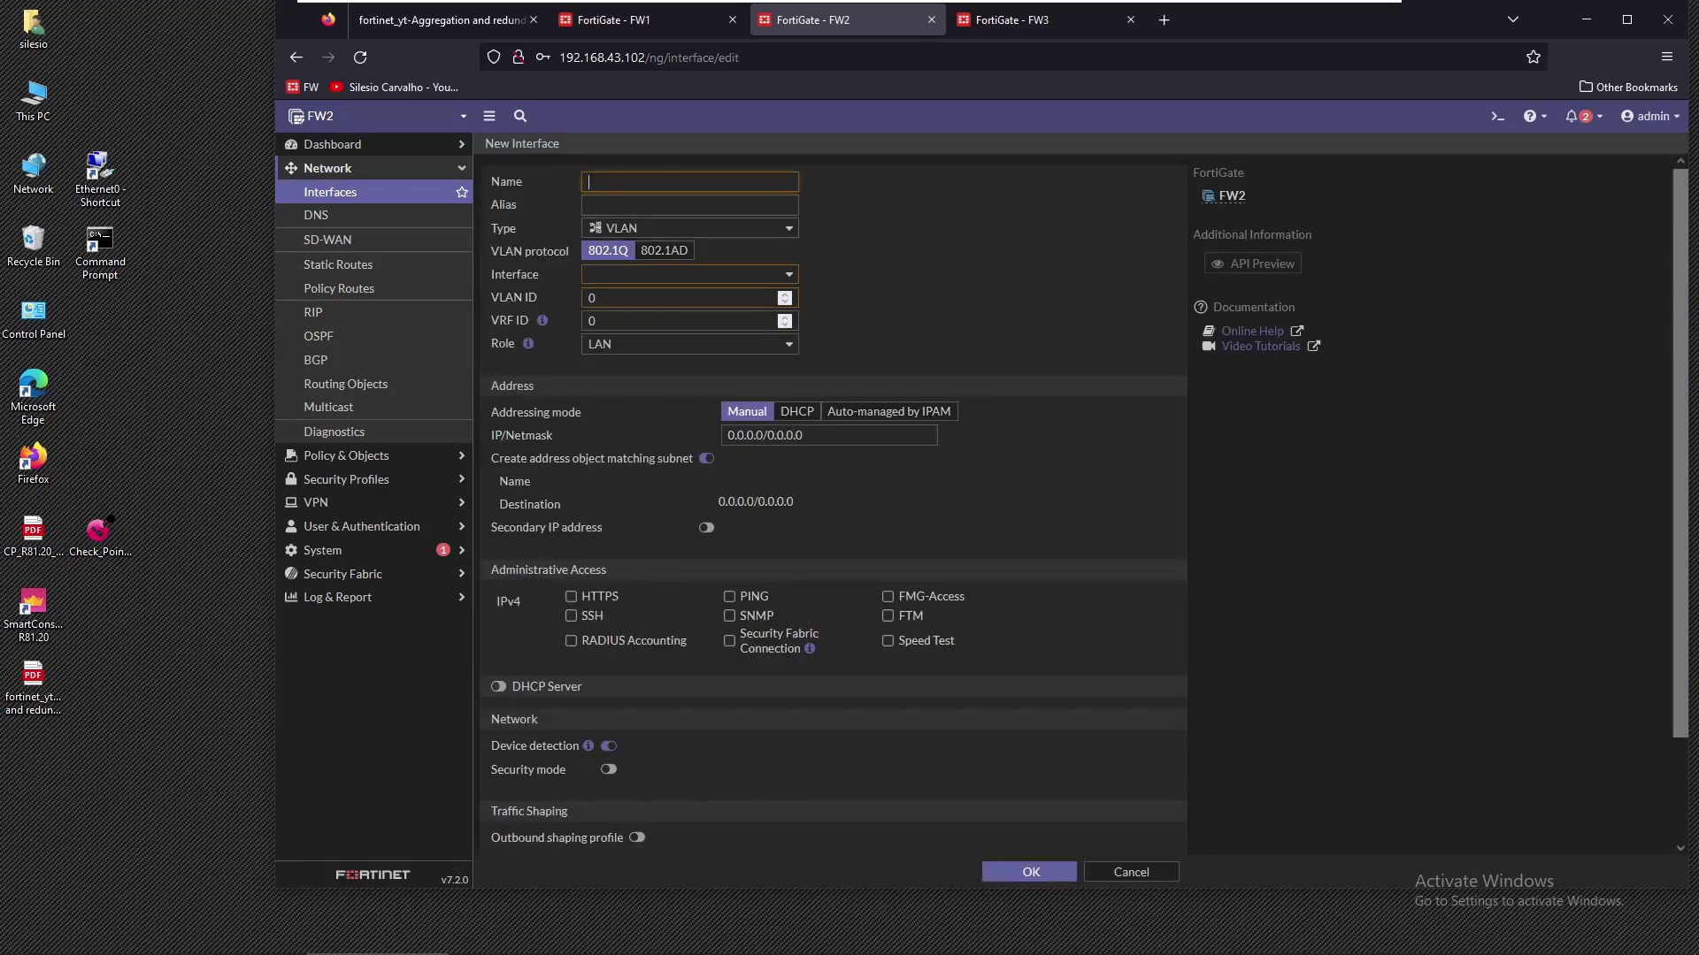
type("12")
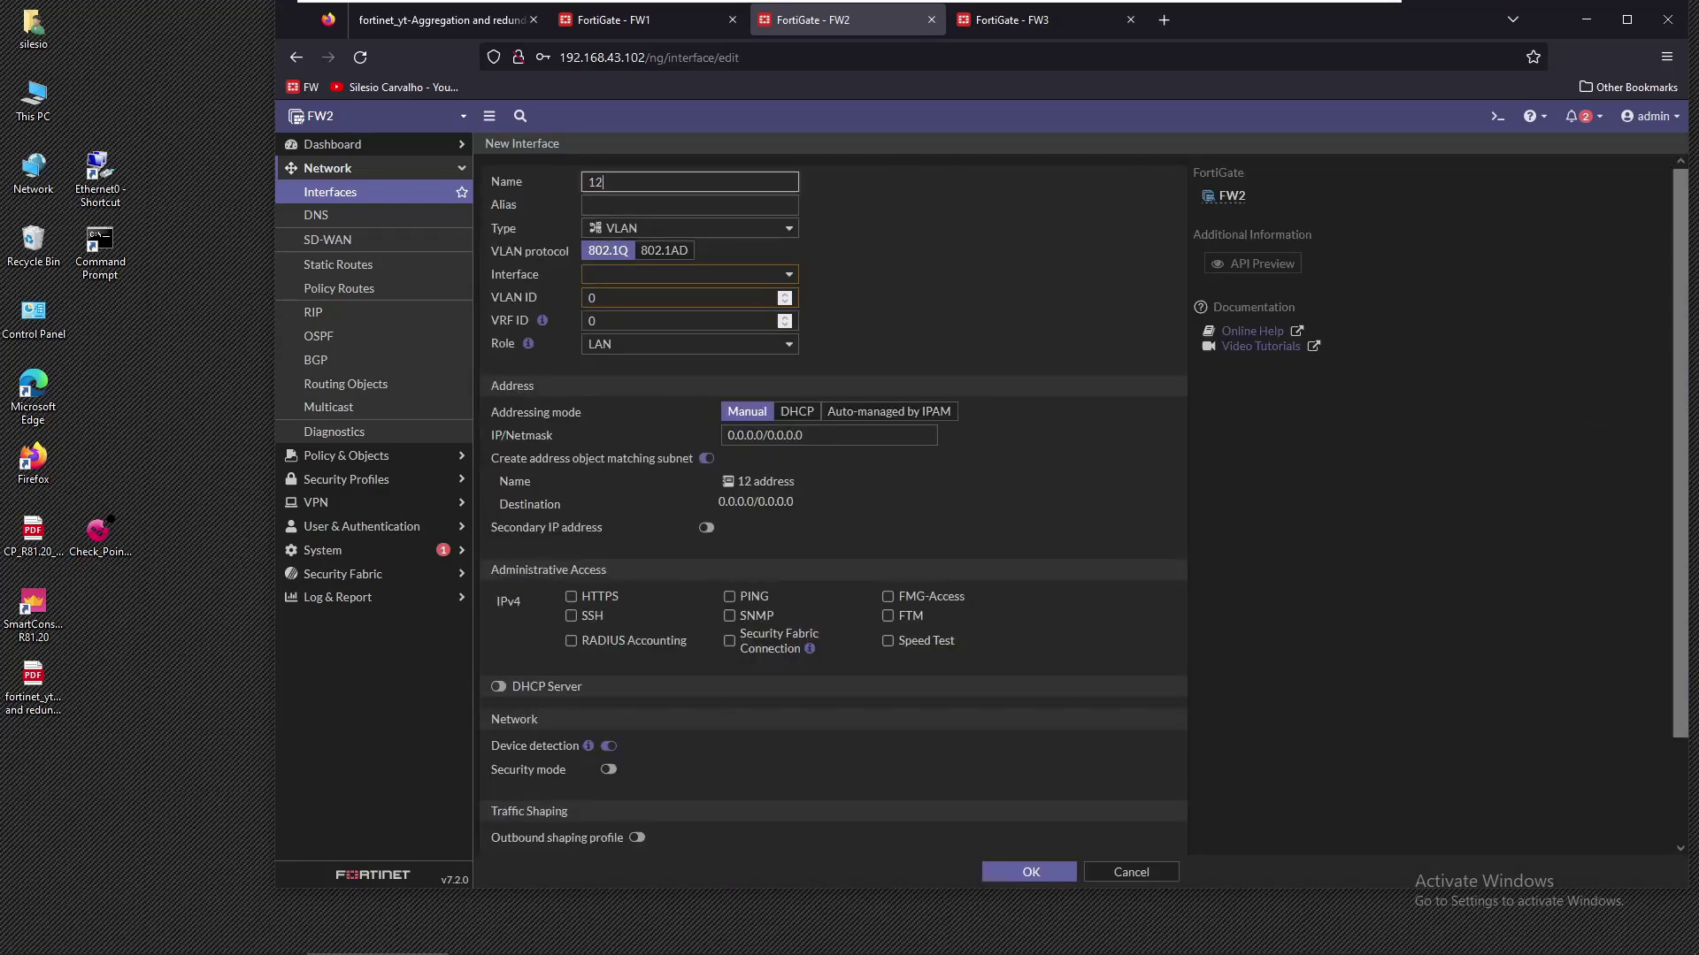
left_click(647, 227)
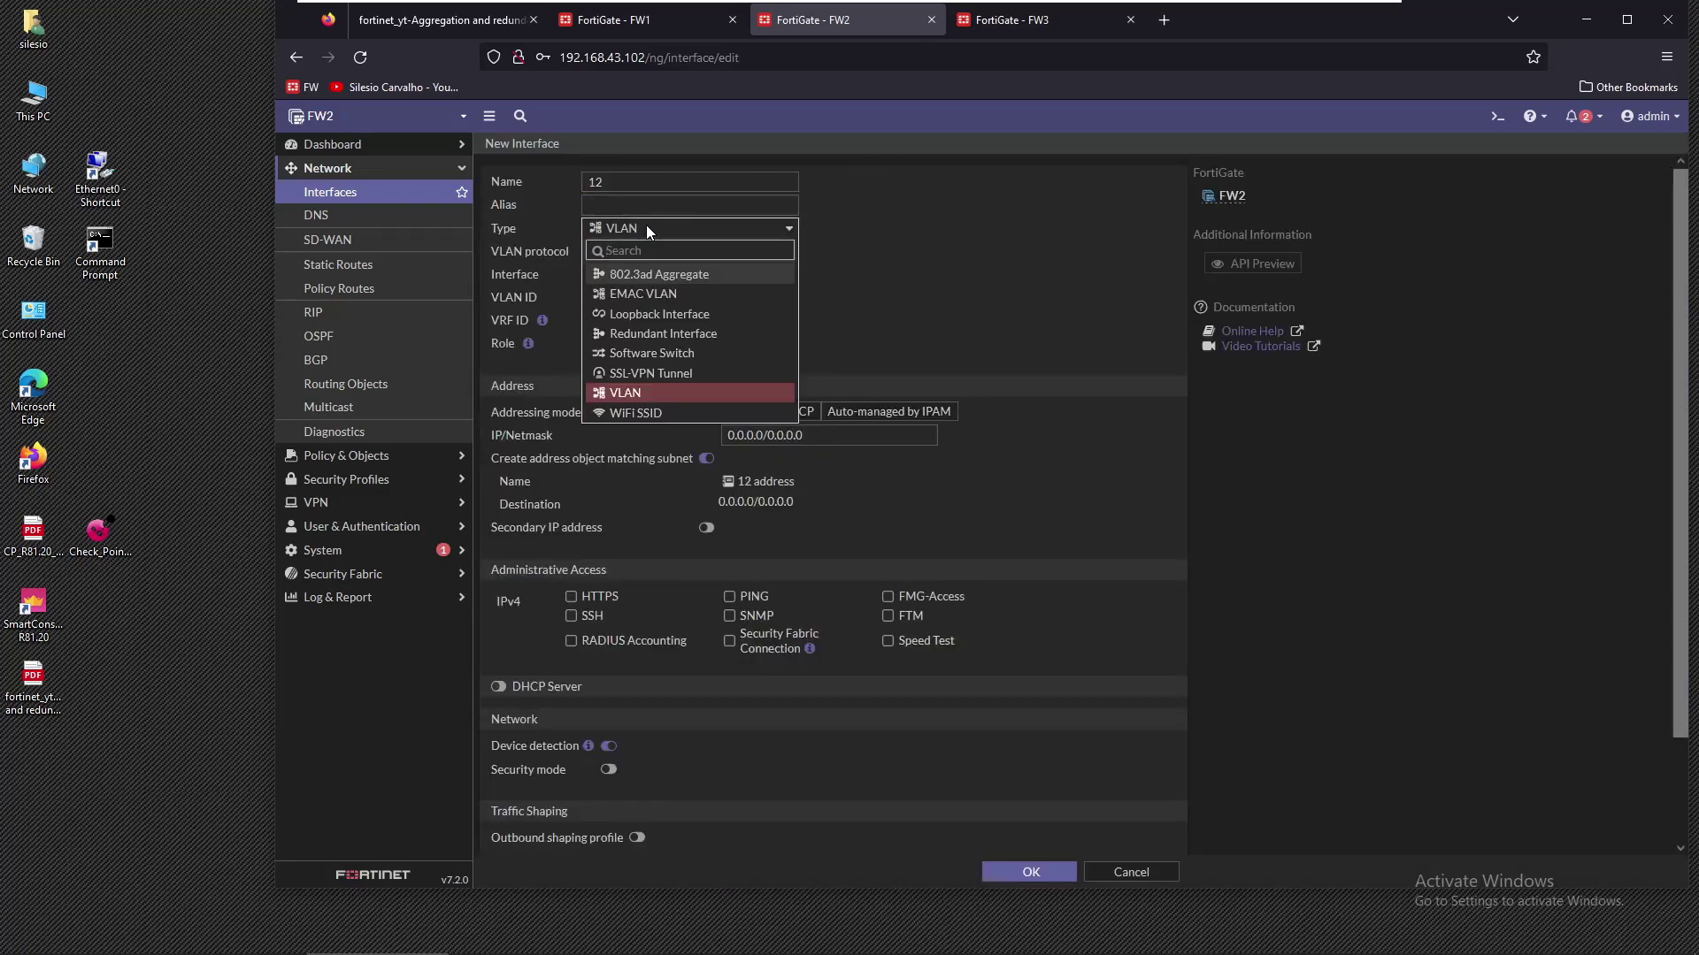
left_click(671, 336)
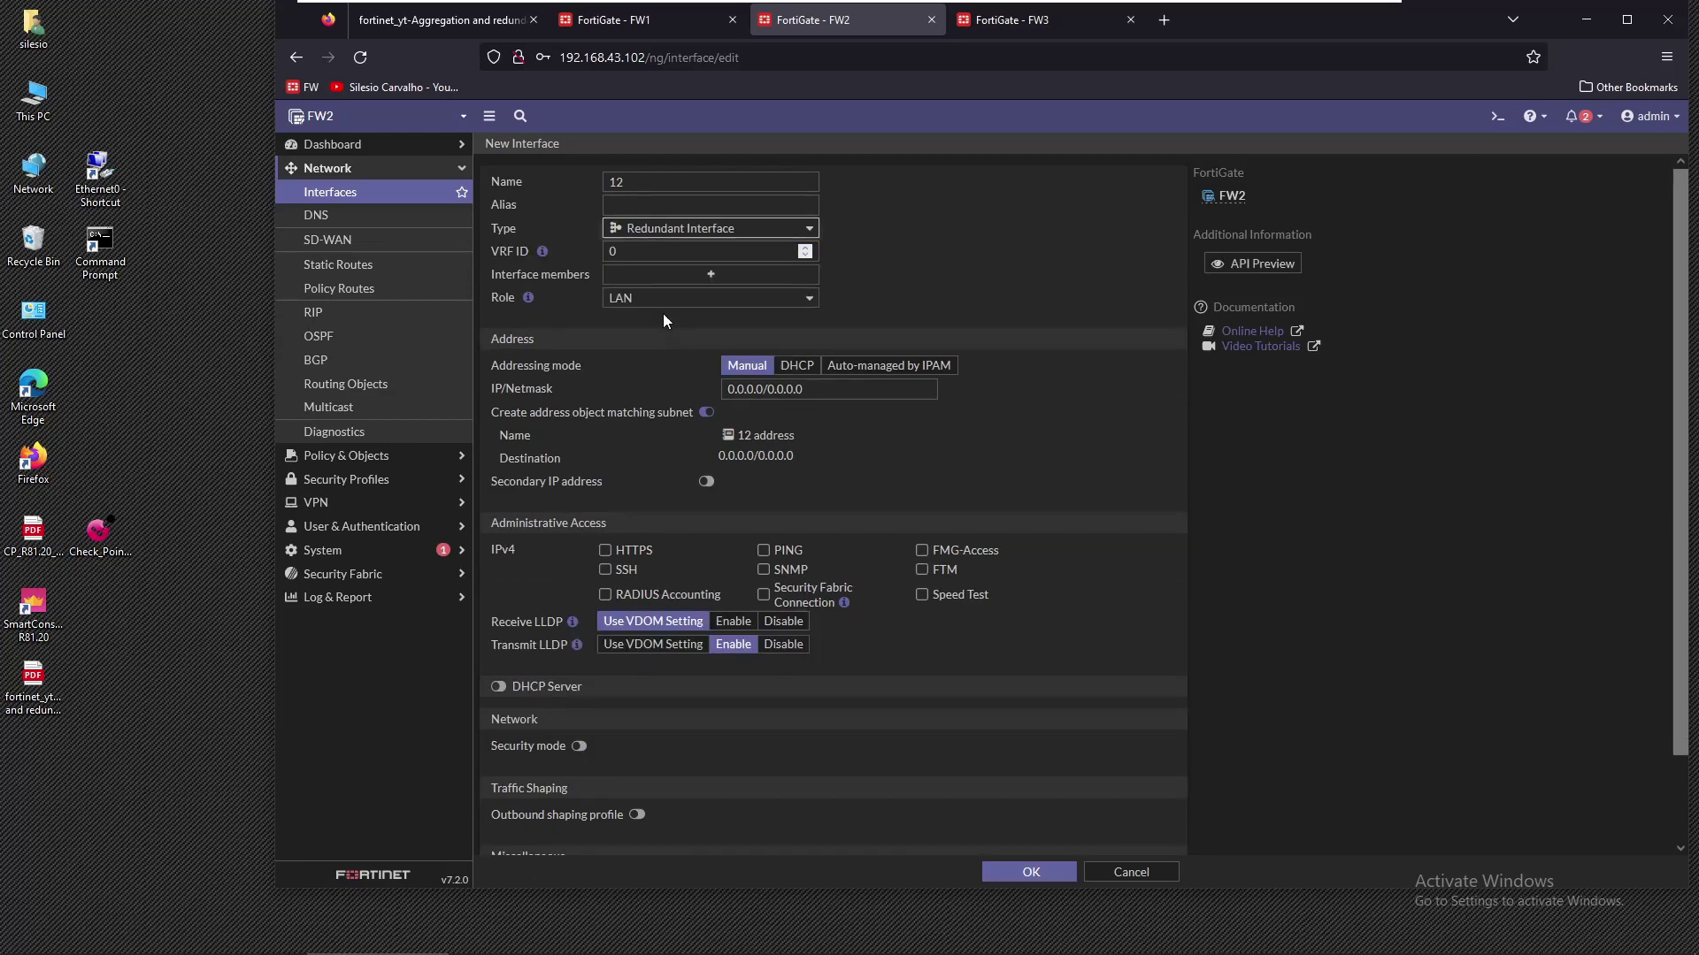
left_click(665, 280)
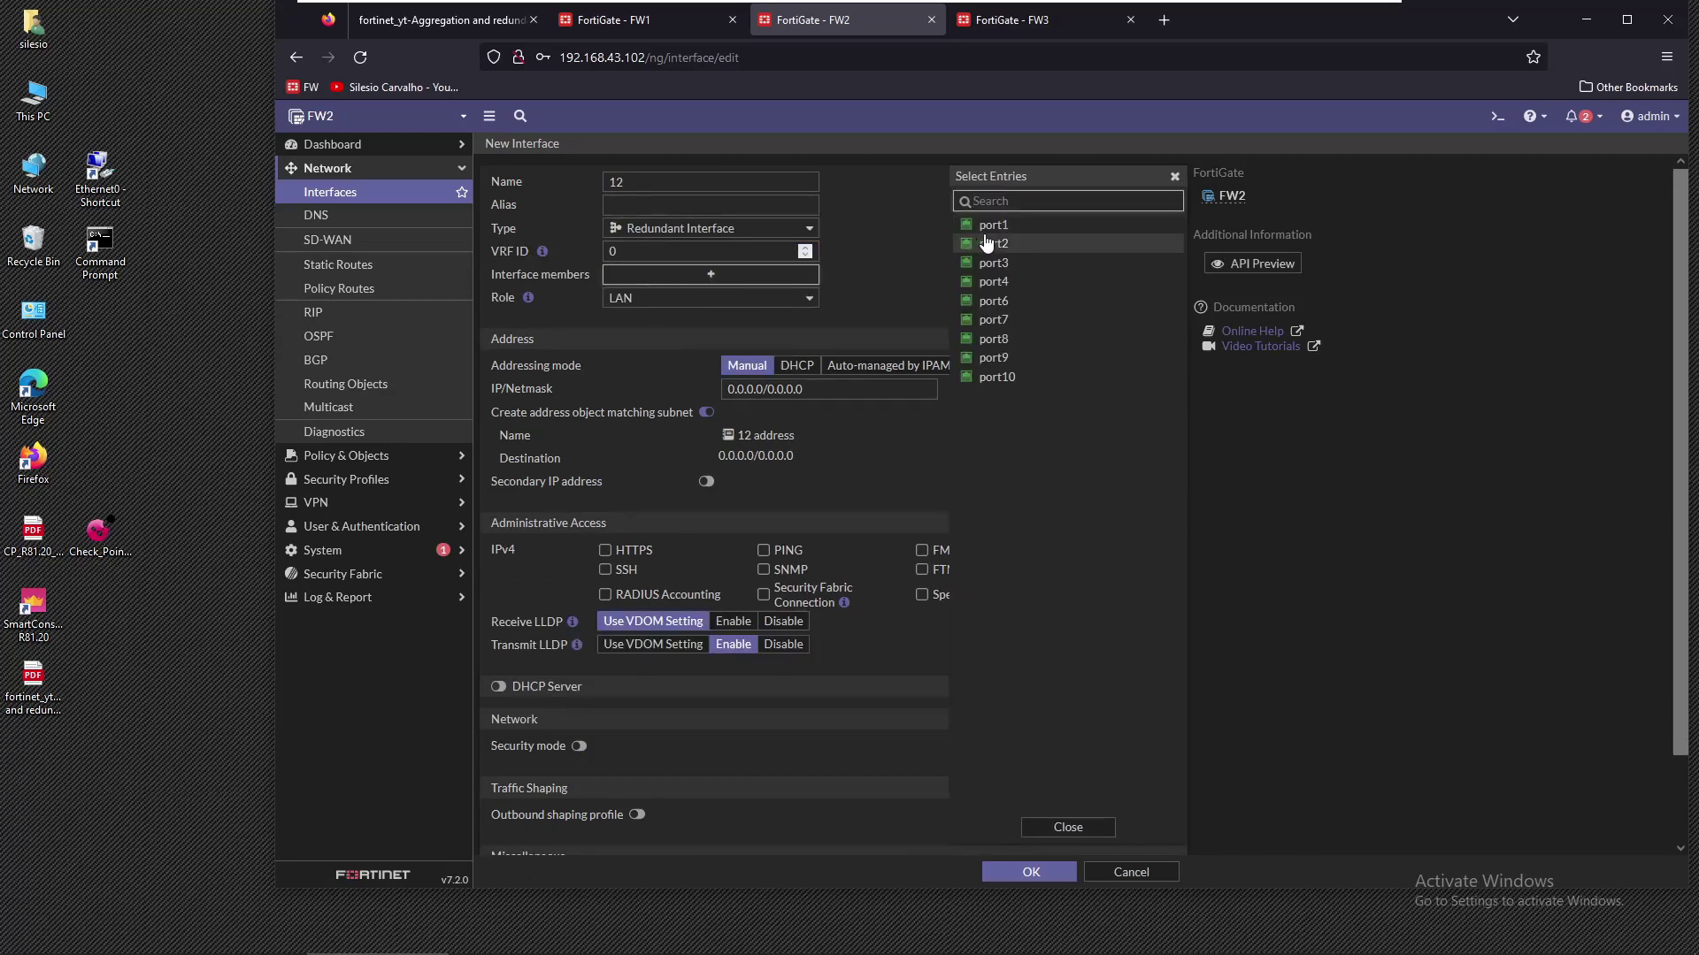
left_click(998, 227)
left_click(1007, 246)
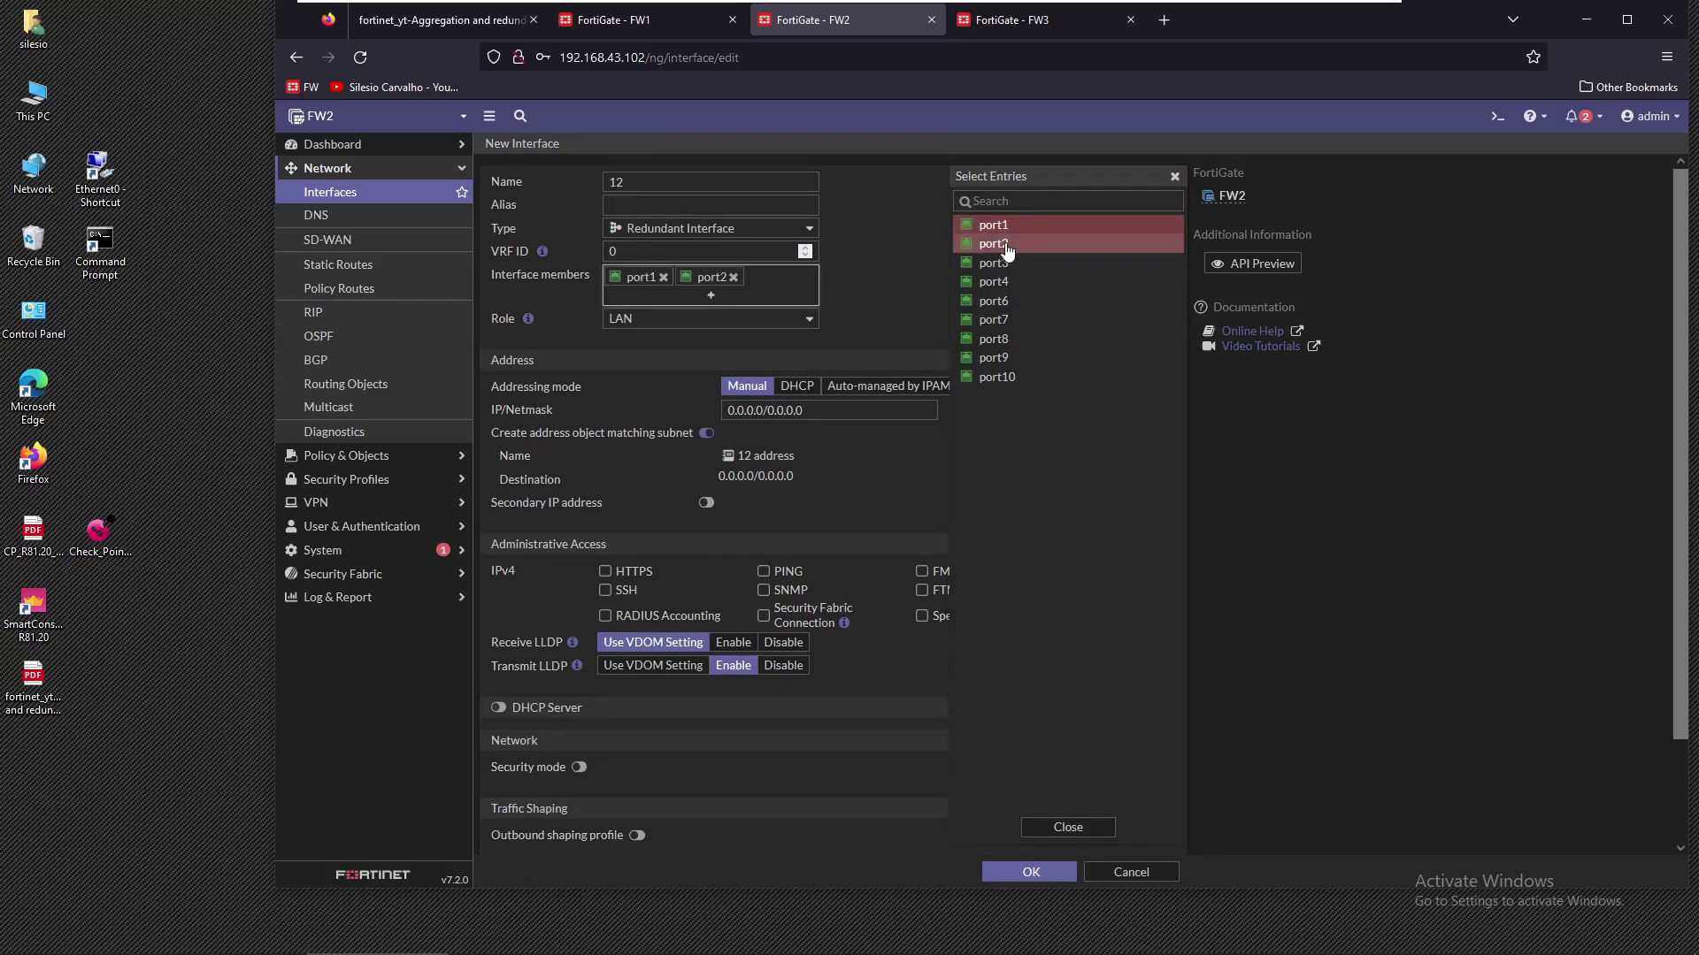
Assign 192.168.12.2/24 to FW2's redundant interface, turn off the matching address object, allow PING and save
left_click(779, 410)
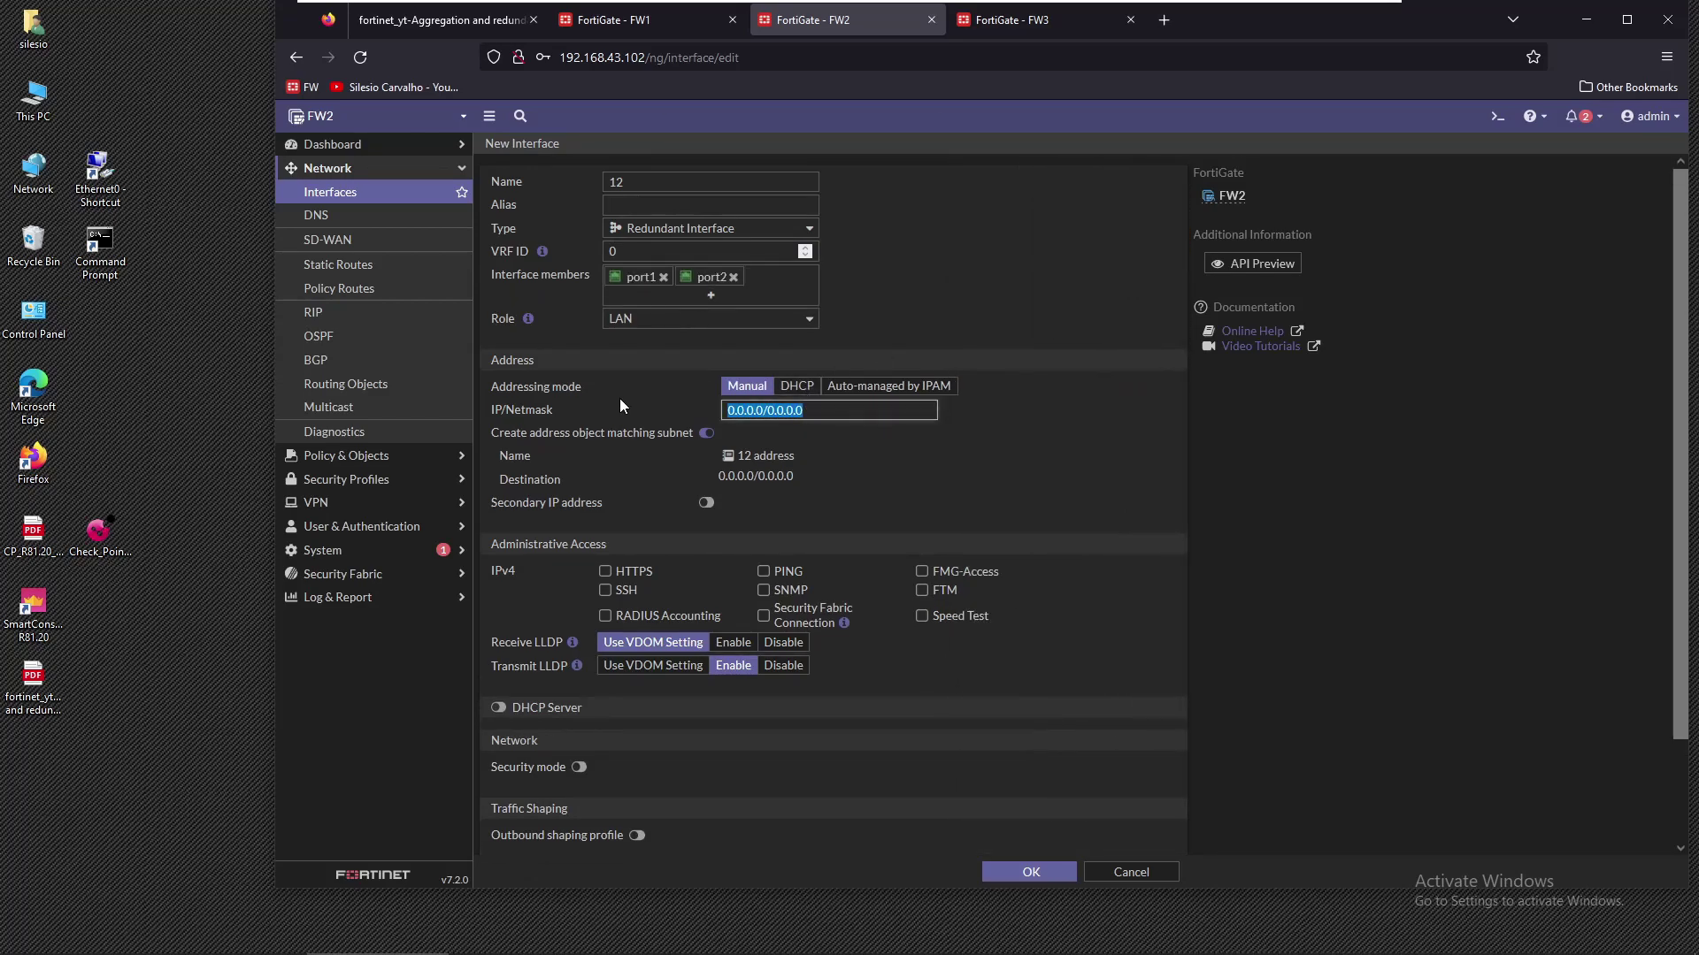
type("192.168.12.2/24")
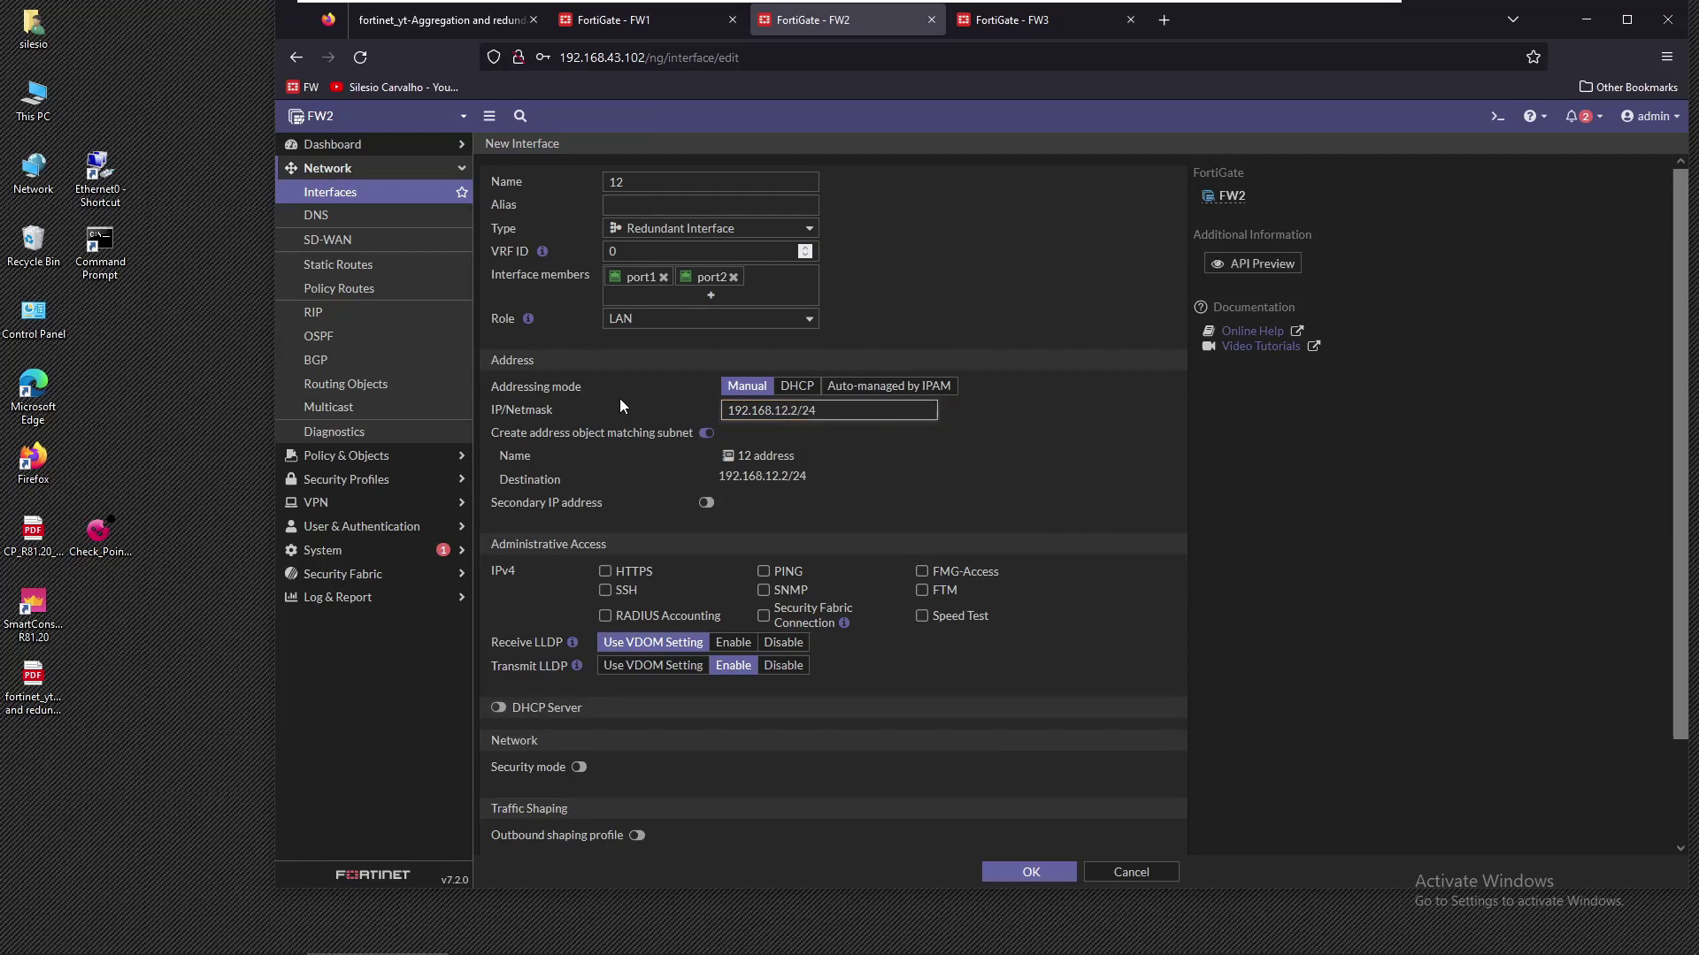
left_click(704, 435)
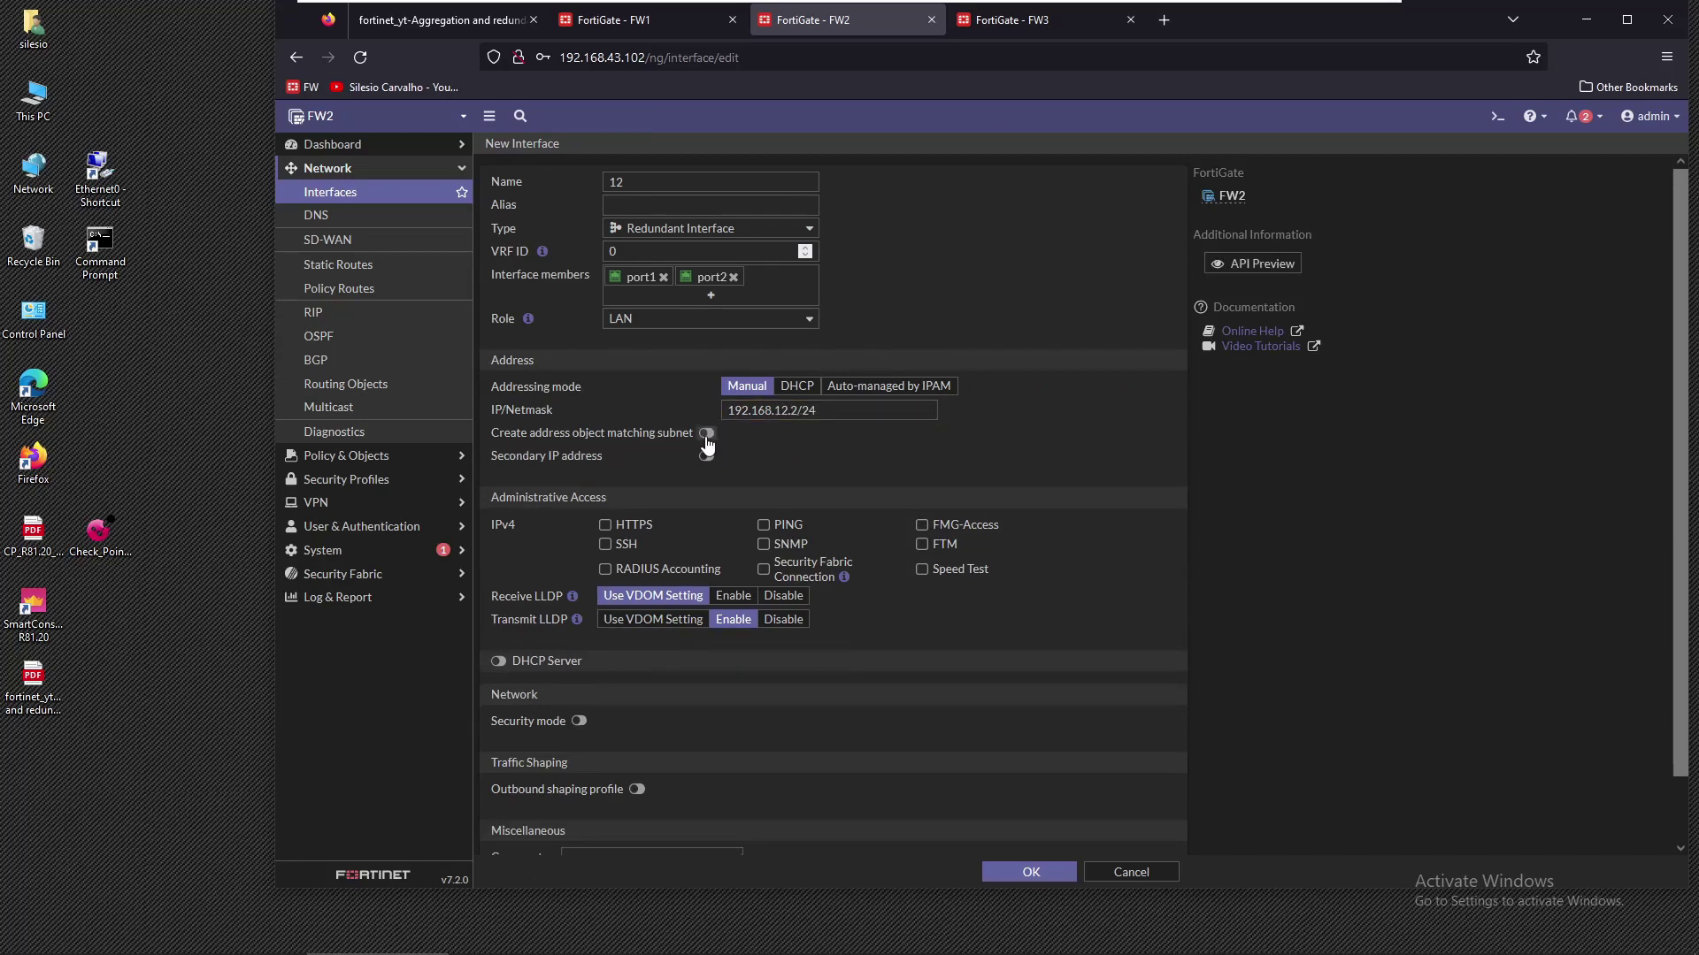
left_click(764, 527)
left_click(1048, 871)
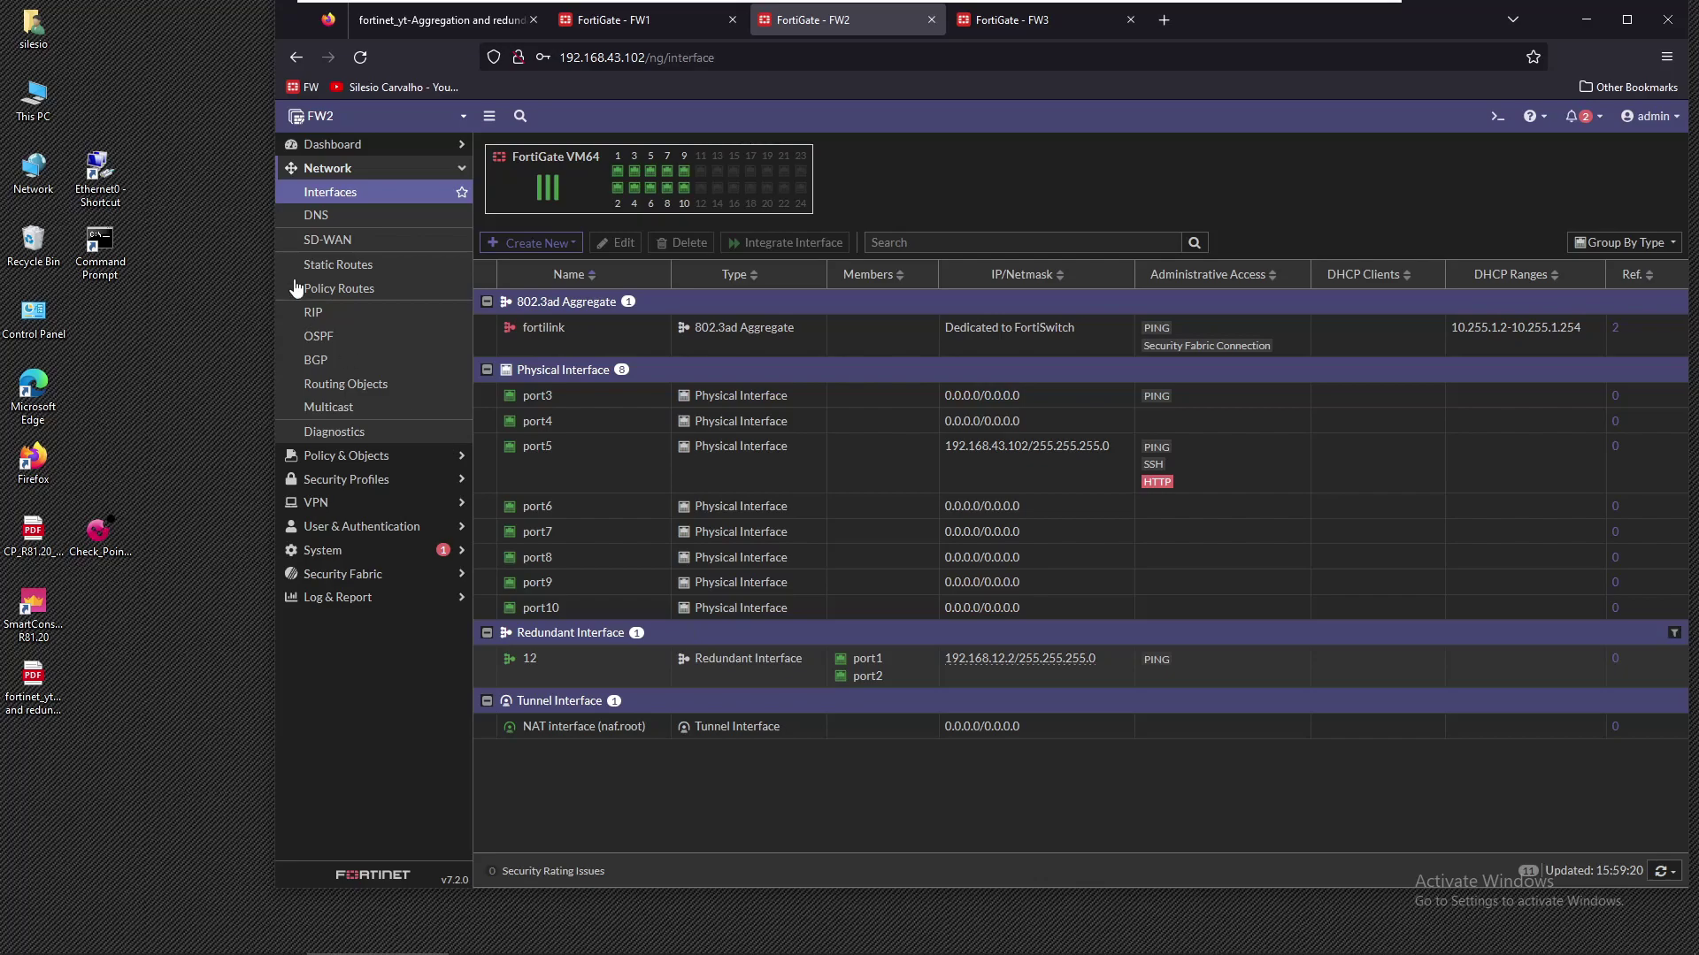
double_click(102, 246)
double_click(111, 246)
left_click_drag(232, 29, 250, 337)
type("ssh admin@192.168.43.102")
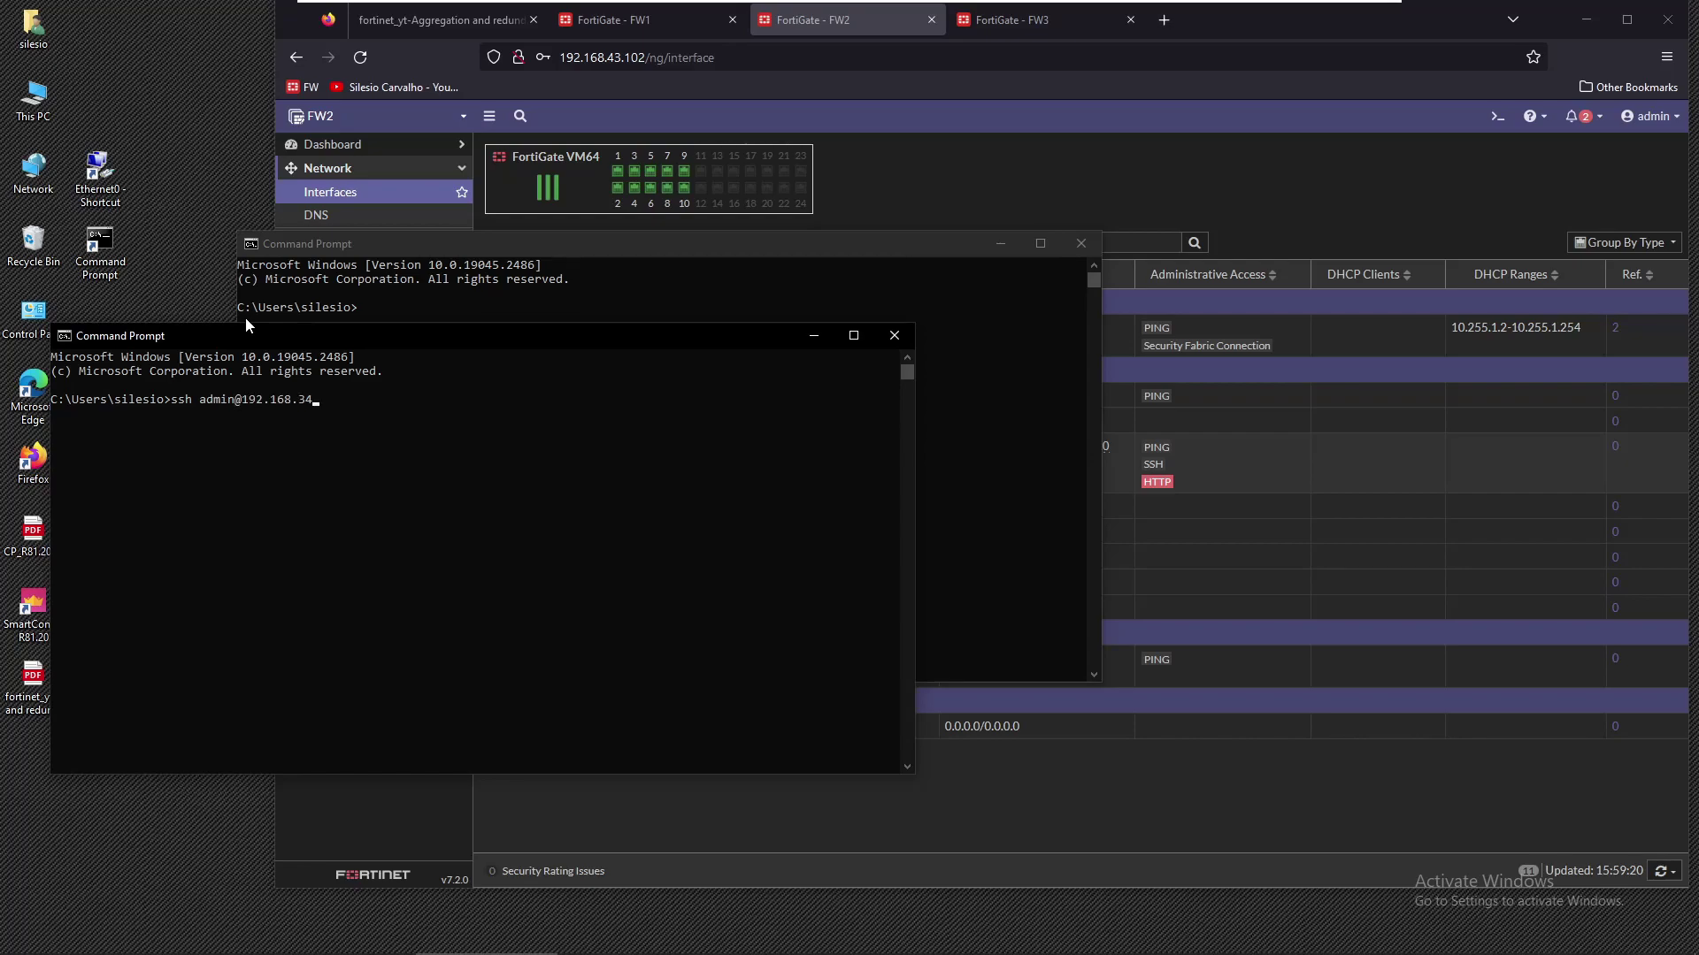
key("Return")
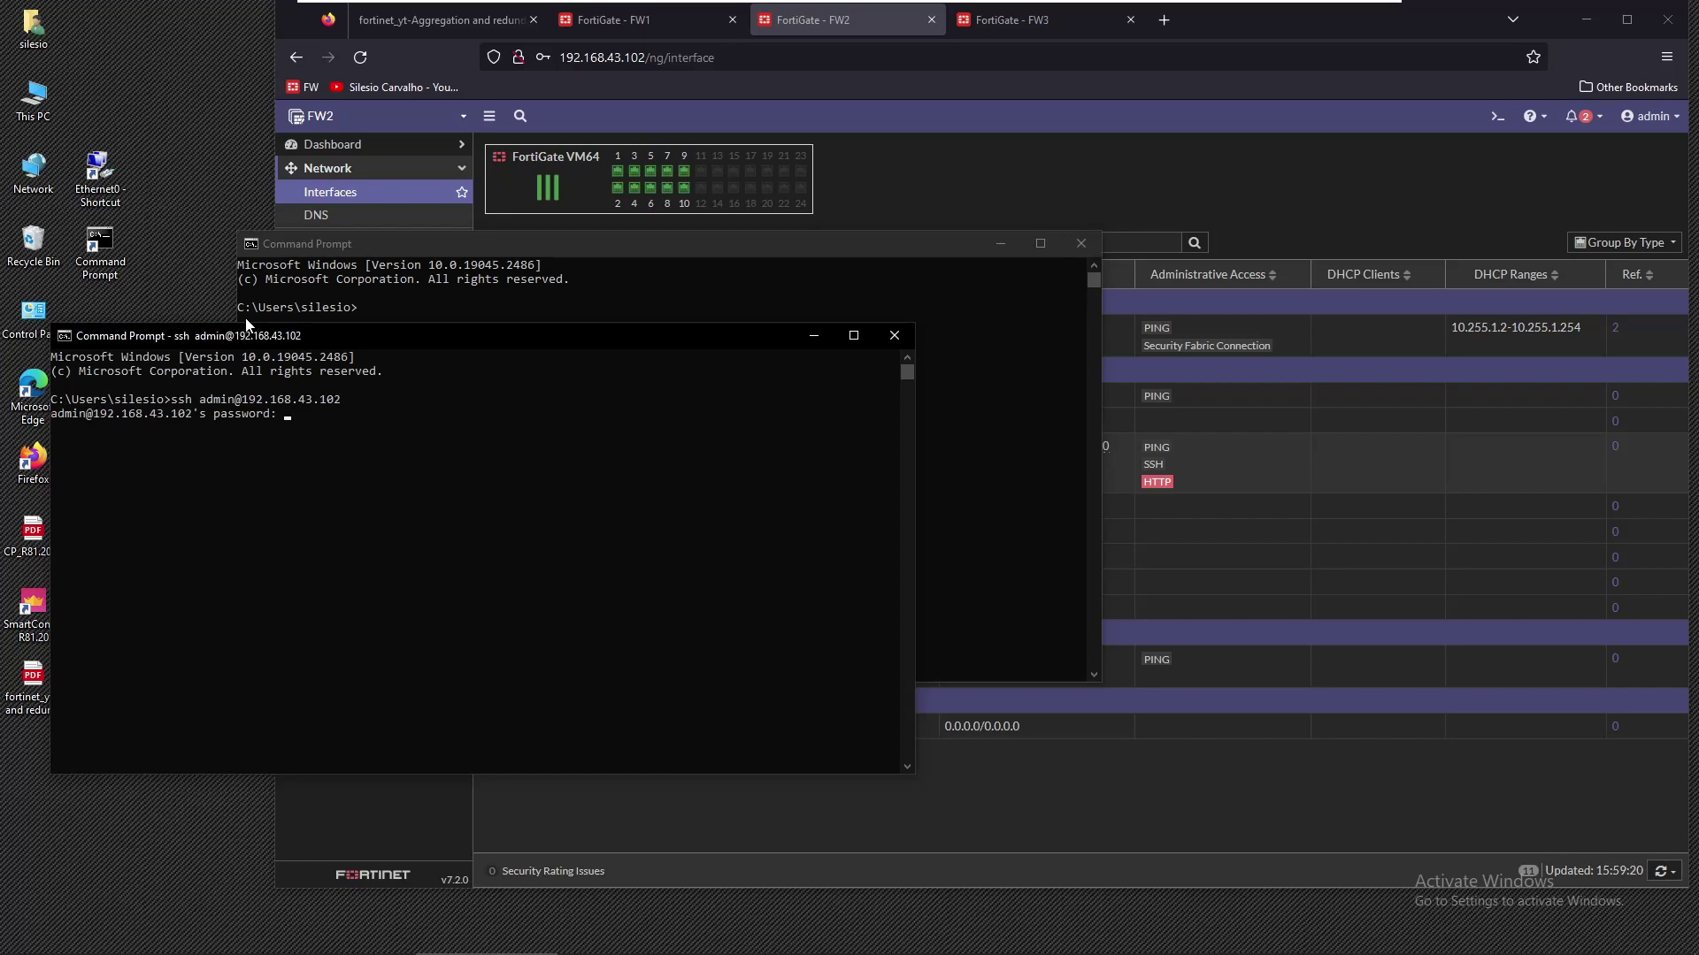
key("Return")
Set the ping data size on FW2 to 1500 with exec ping-options
type("exec ")
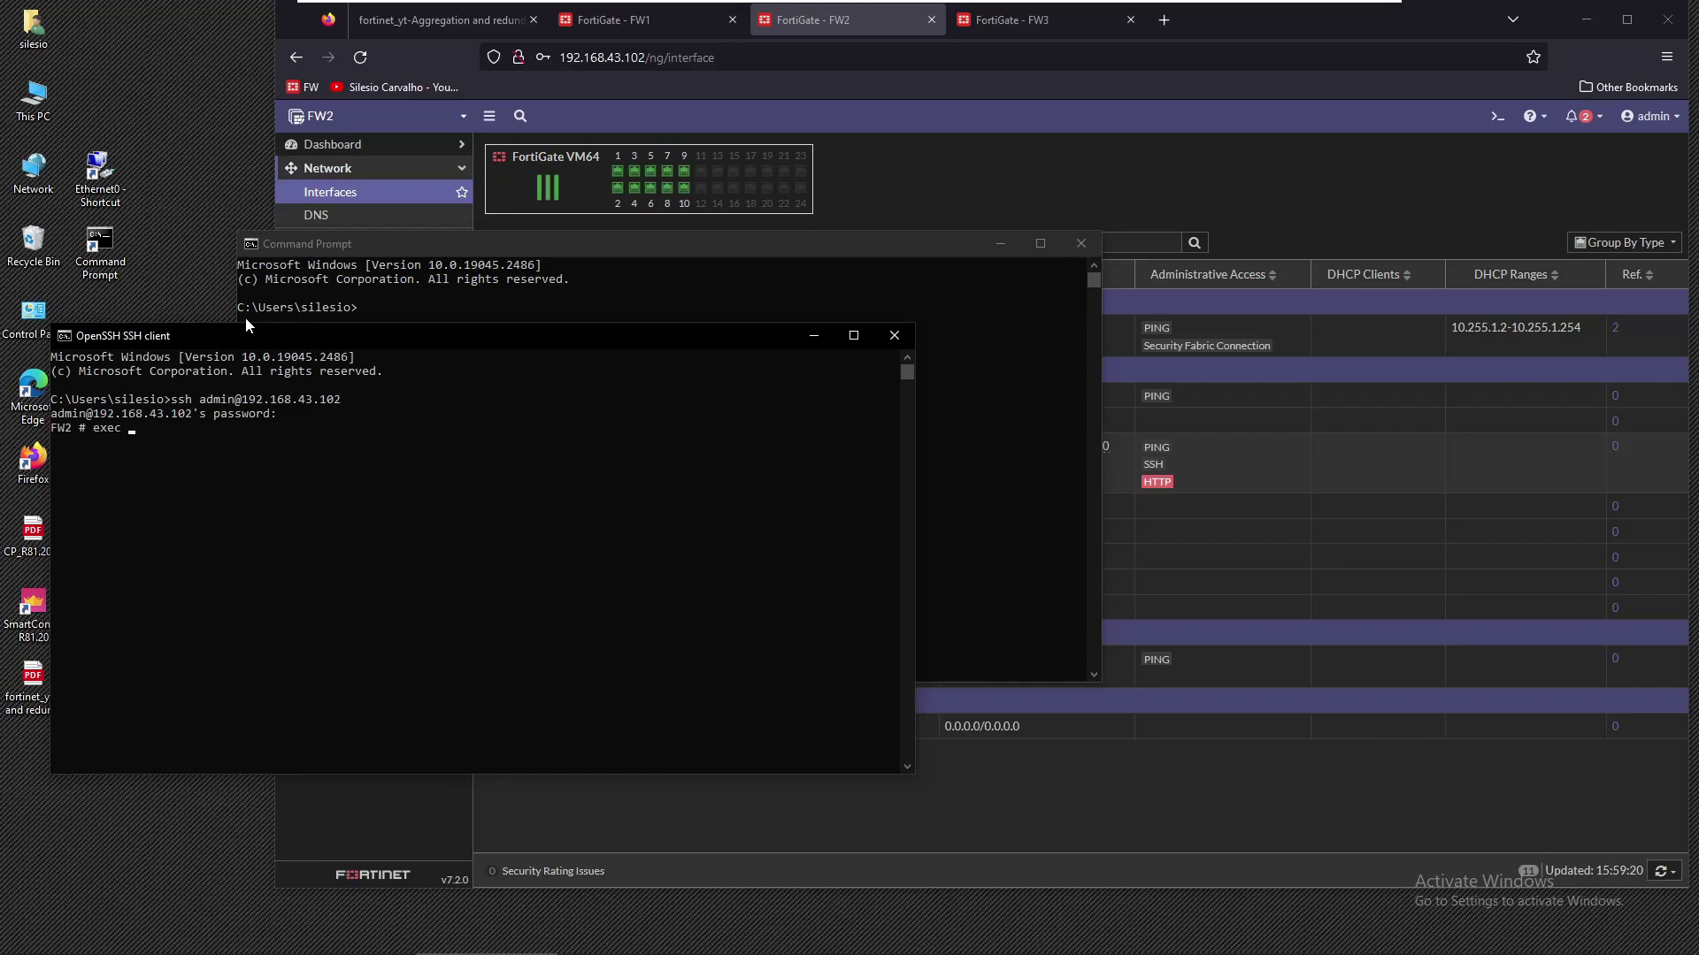
type("ping-o")
key("Tab")
type("data-size 1500")
key("Return")
Set the ping repeat count on FW2 to 100 with exec ping-options
key("Up")
key("BackSpace")
key("BackSpace")
key("BackSpace")
key("BackSpace")
key("BackSpace")
key("BackSpace")
key("BackSpace")
key("BackSpace")
key("BackSpace")
key("BackSpace")
key("BackSpace")
key("BackSpace")
key("BackSpace")
key("BackSpace")
type("repeat-count 100")
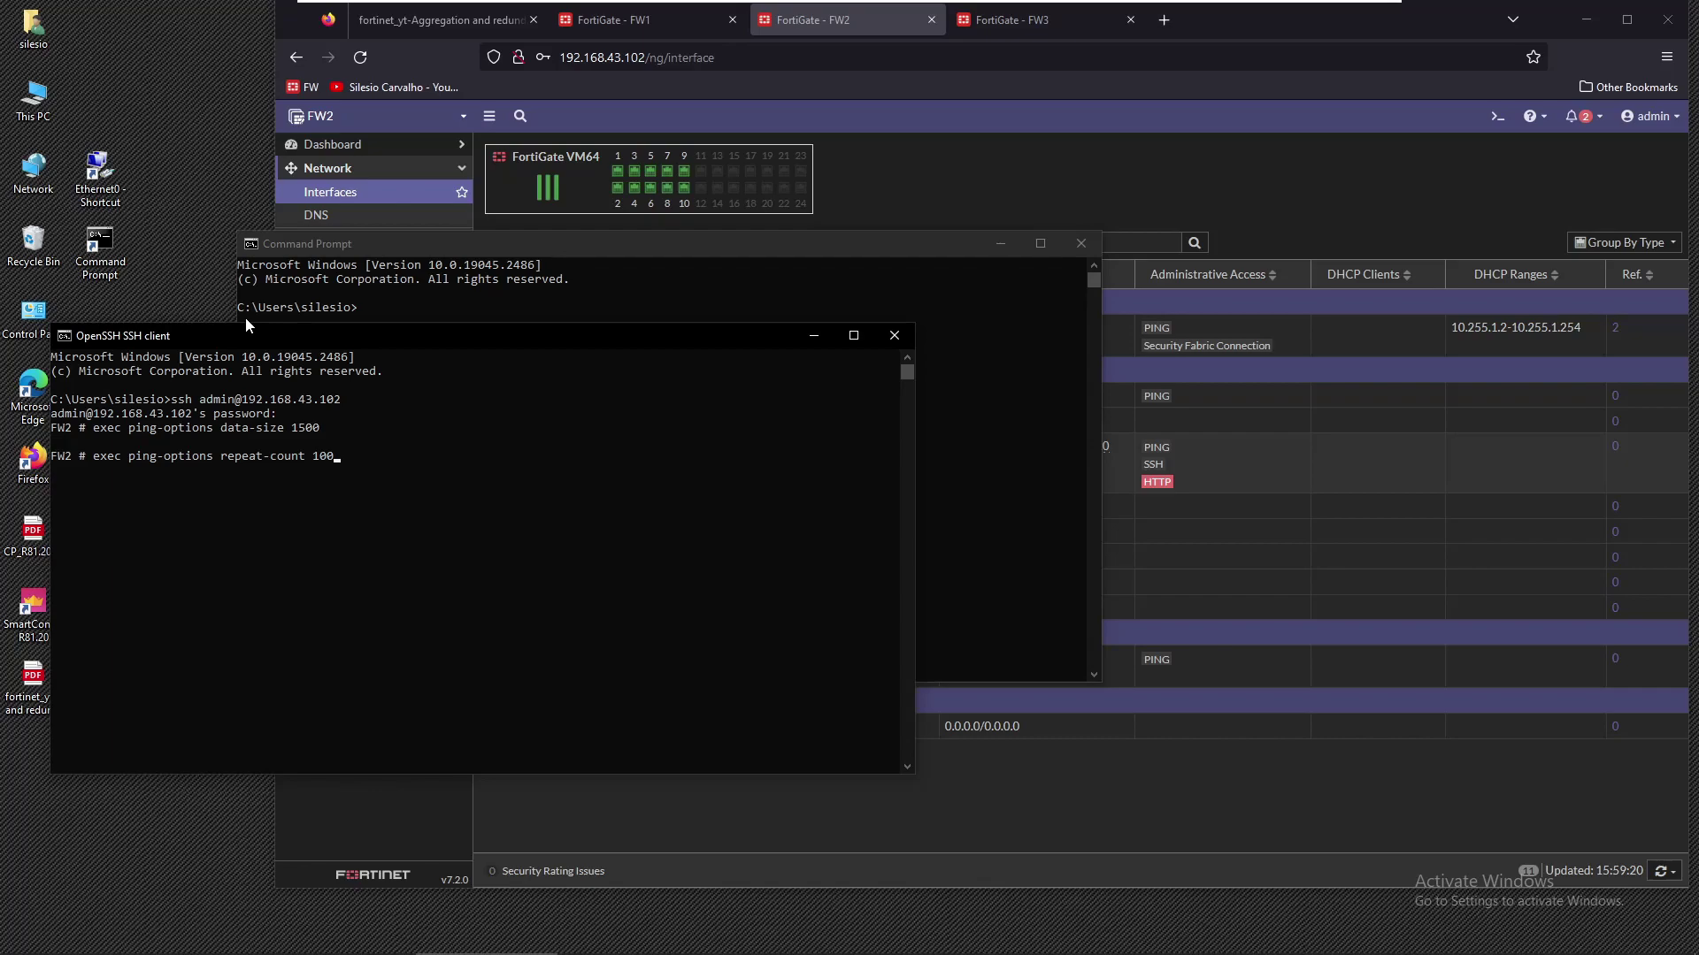
key("Return")
left_click_drag(464, 249, 256, 71)
type("addm")
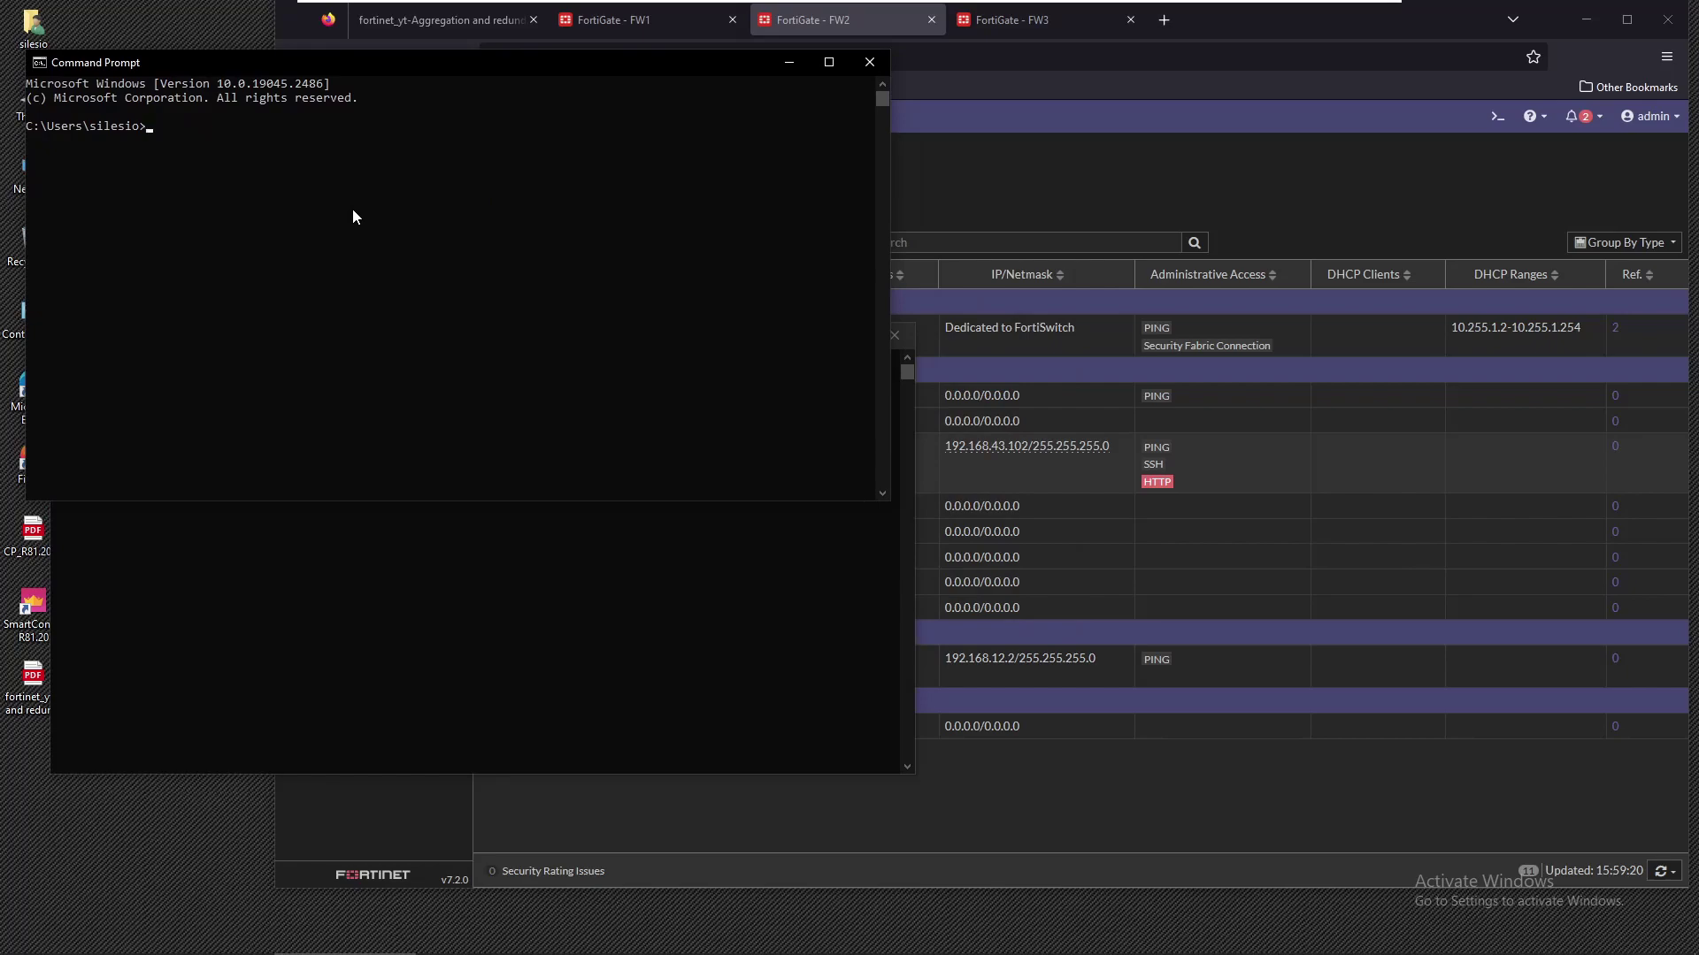
key("BackSpace")
key("BackSpace")
key("BackSpace")
key("BackSpace")
type("ssh adm in")
key("BackSpace")
key("BackSpace")
key("BackSpace")
type("in@1921.")
key("BackSpace")
key("BackSpace")
type(".168")
type(".43.102")
key("Return")
key("Return")
Switch to the browser and add an Interface Bandwidth widget for interface 12 to FW2's Network dashboard
left_click(748, 779)
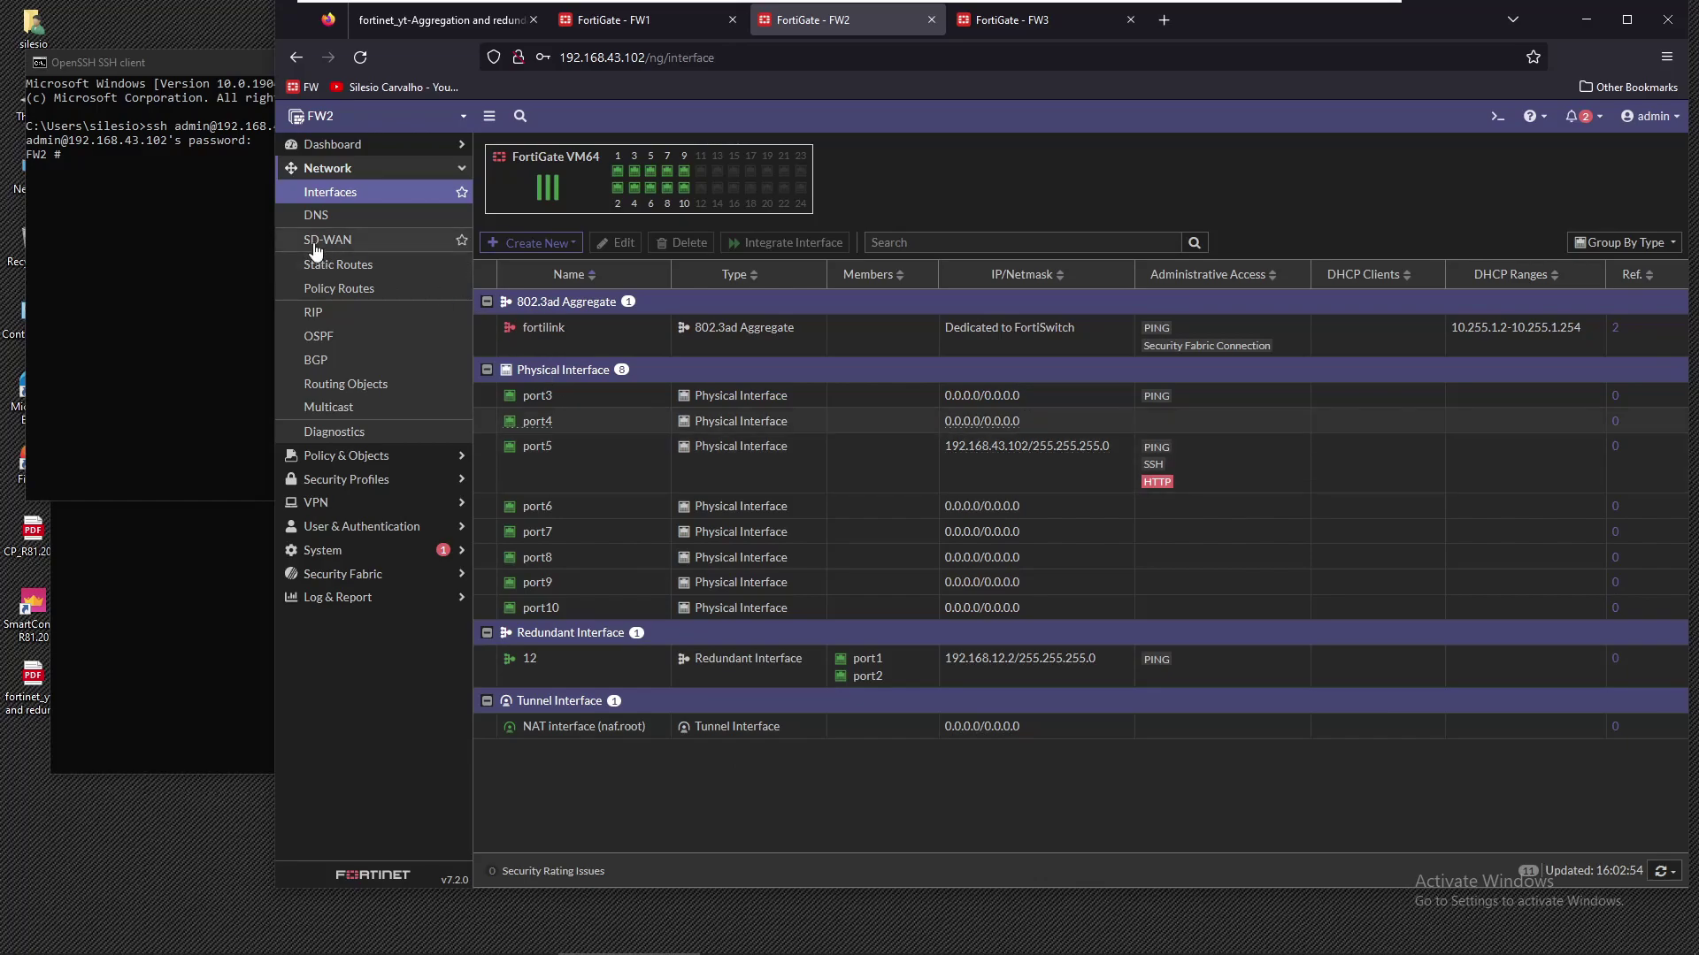
left_click(351, 146)
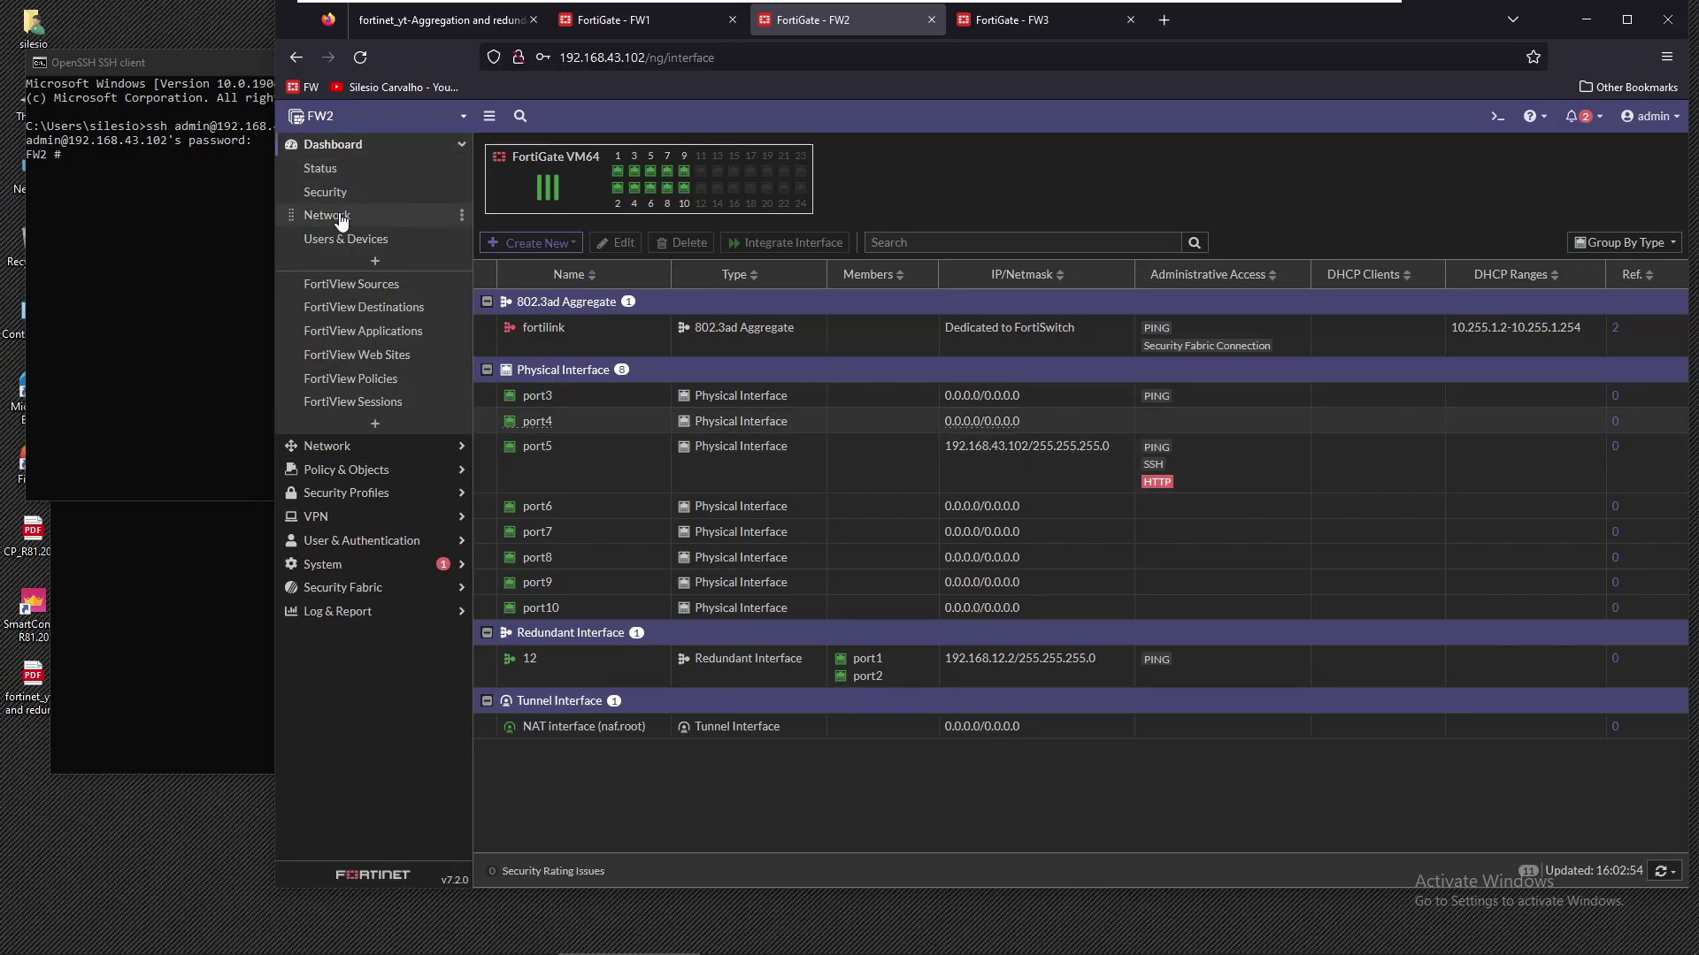
left_click(350, 217)
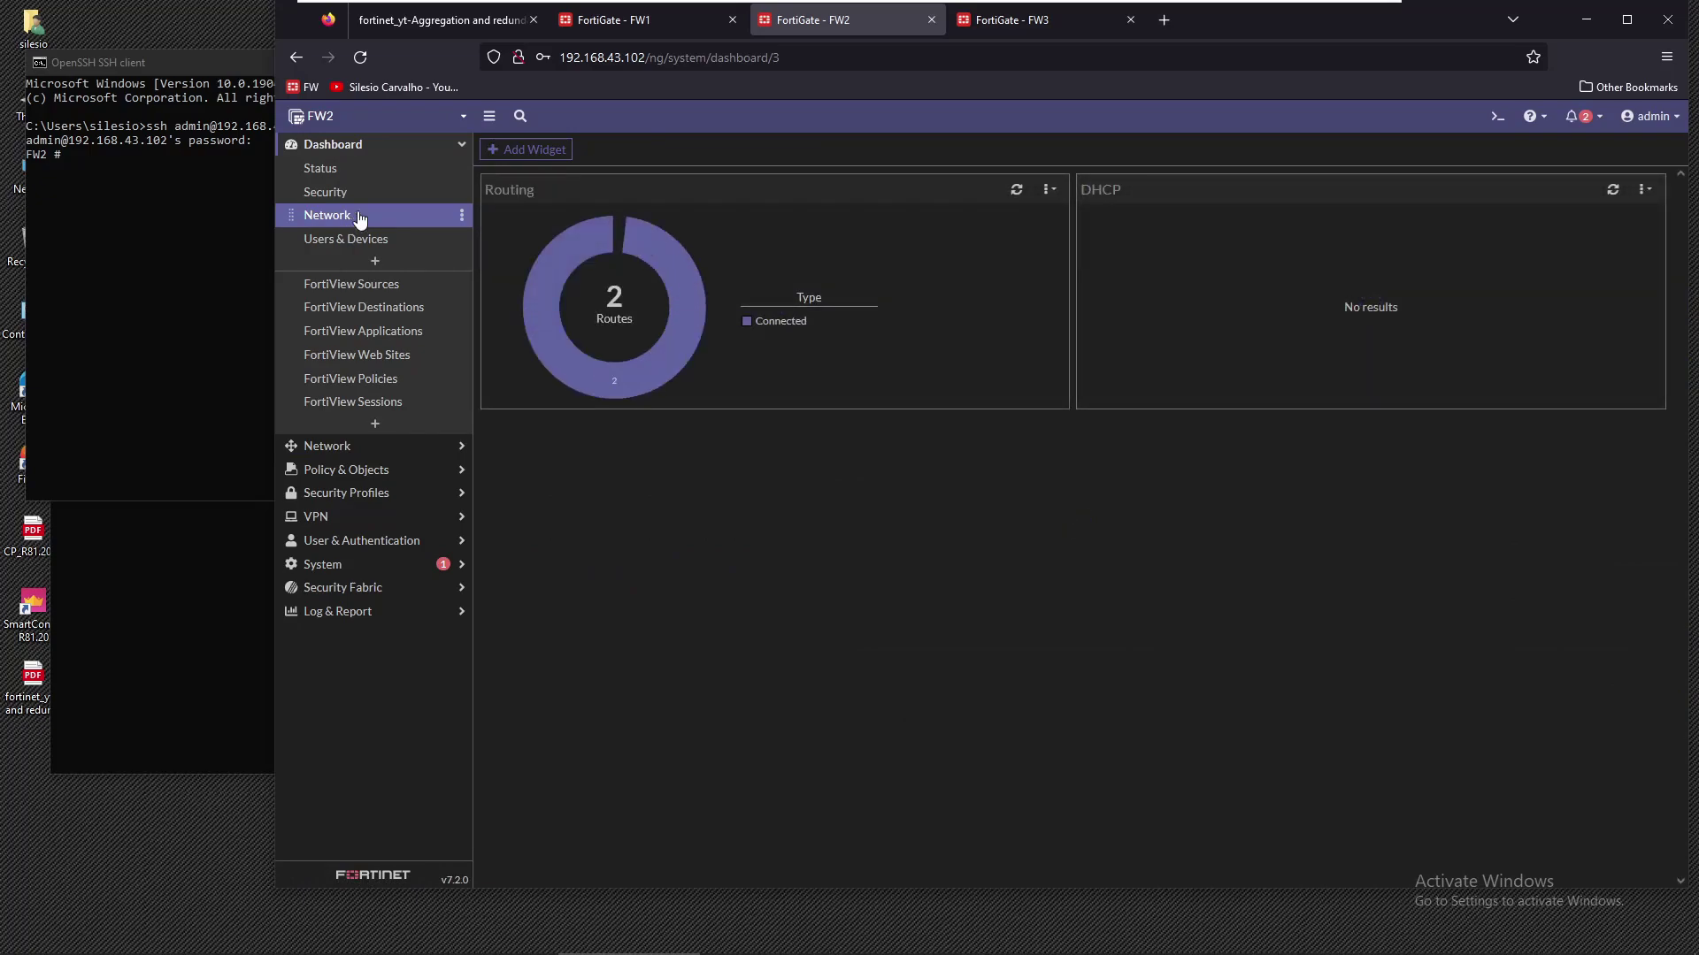
left_click(512, 157)
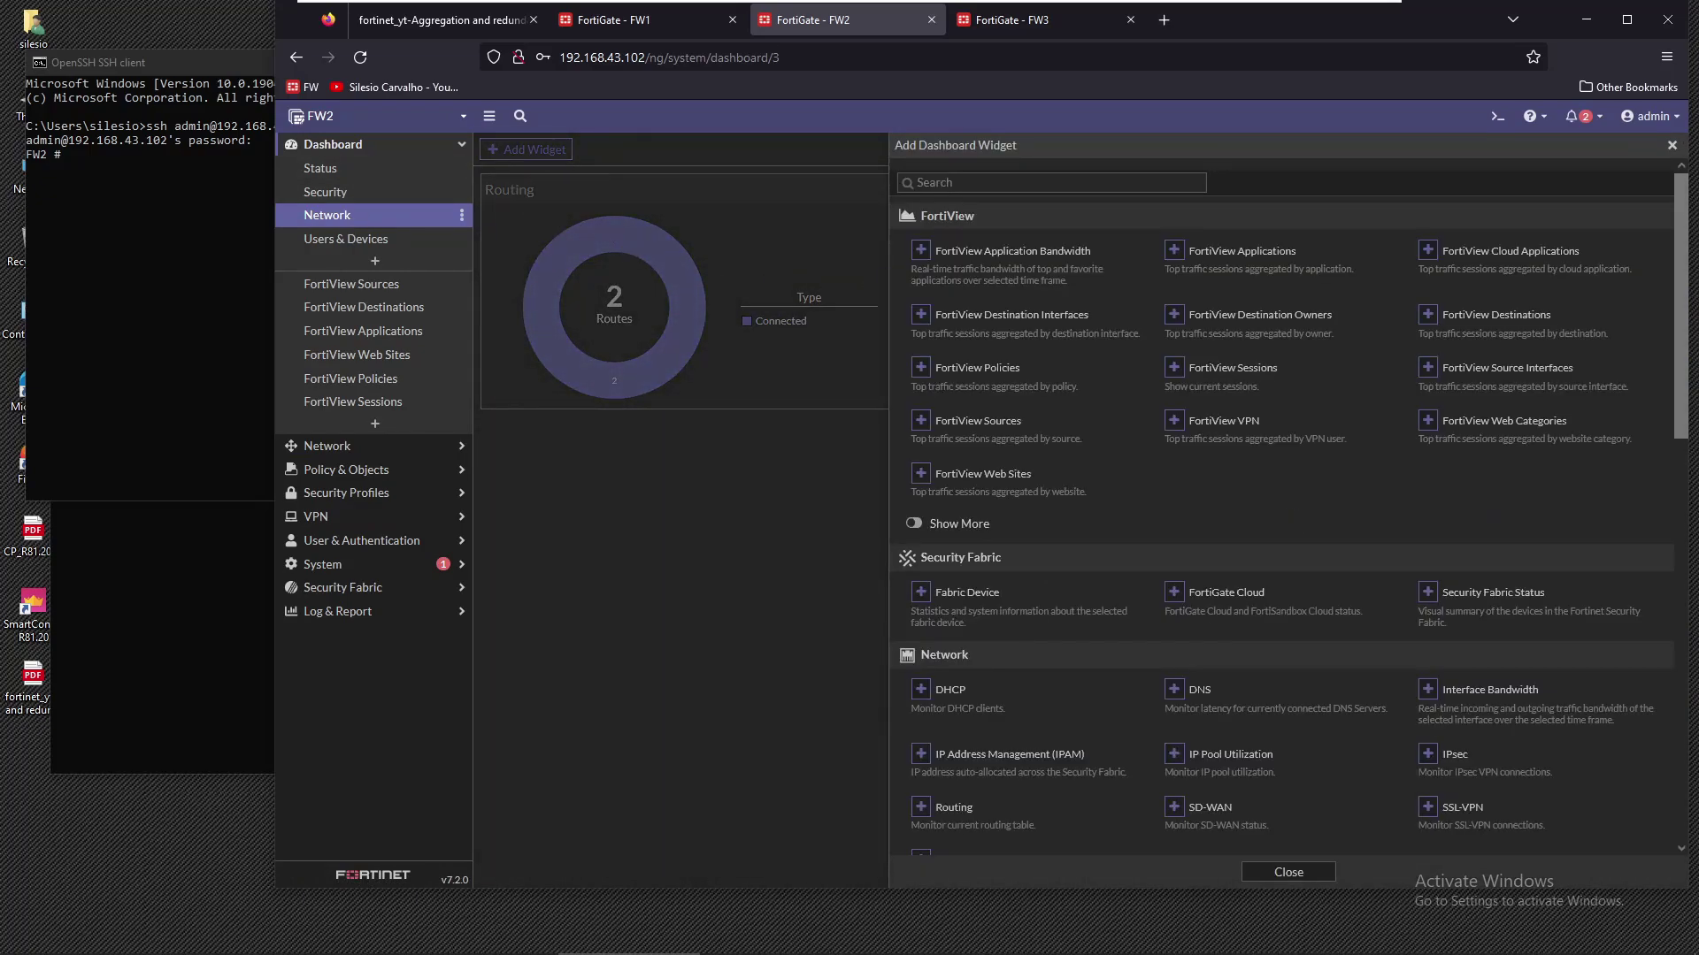
left_click(1466, 690)
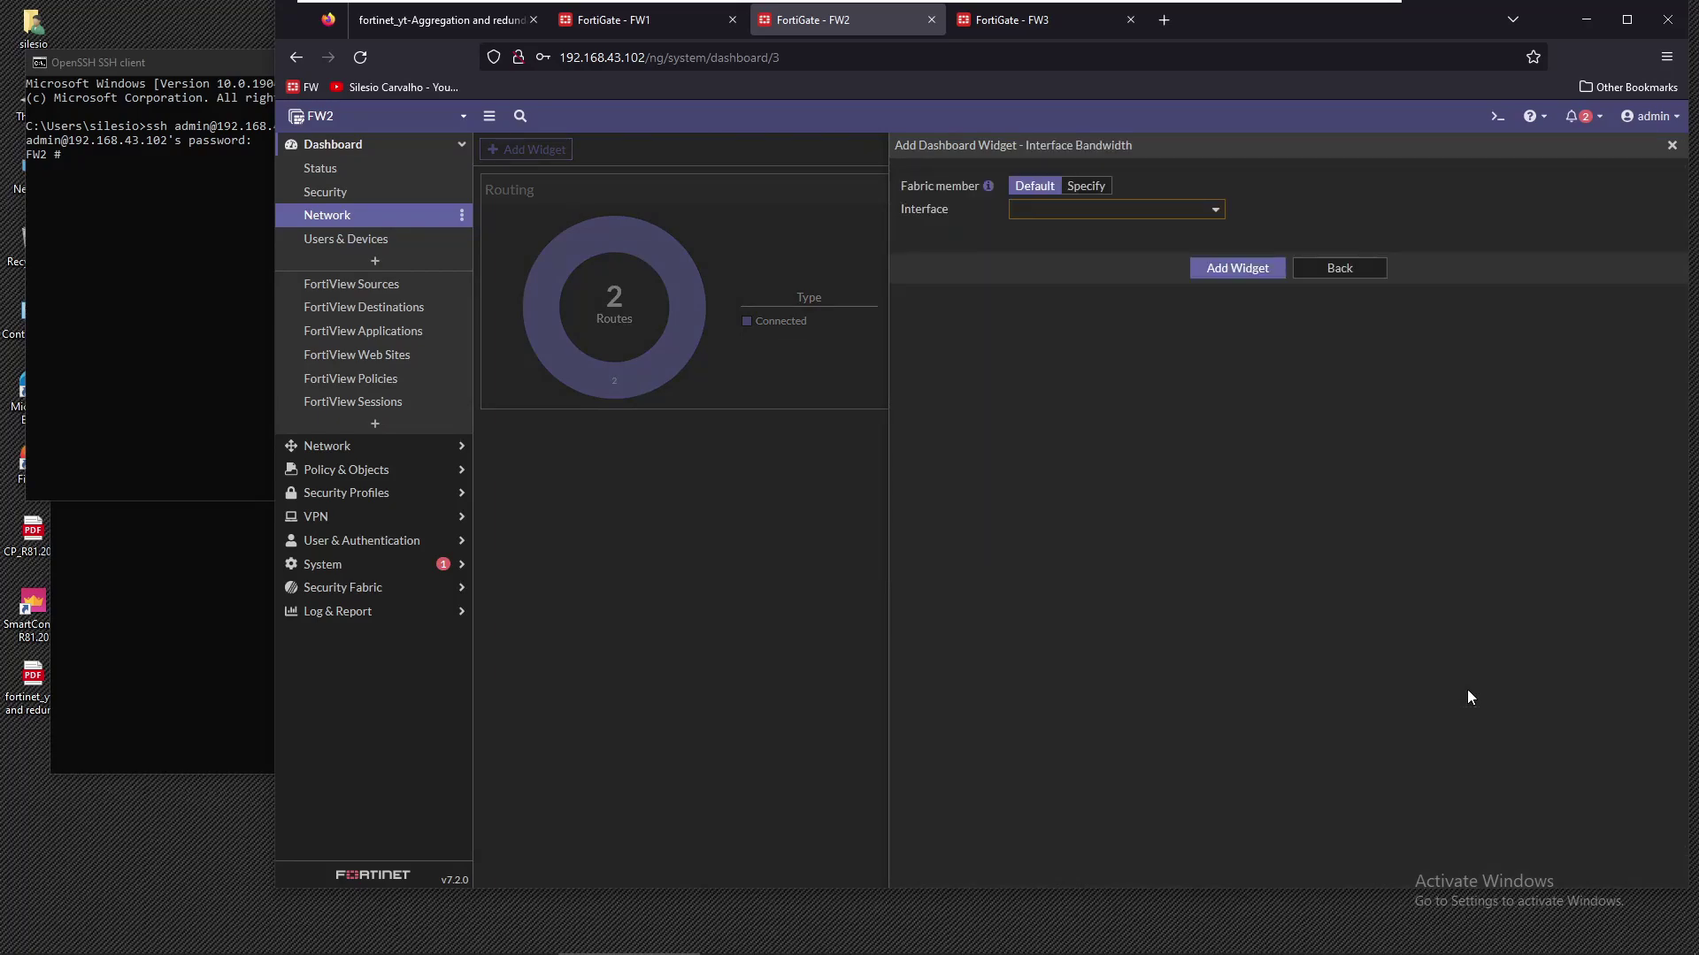
left_click(1076, 218)
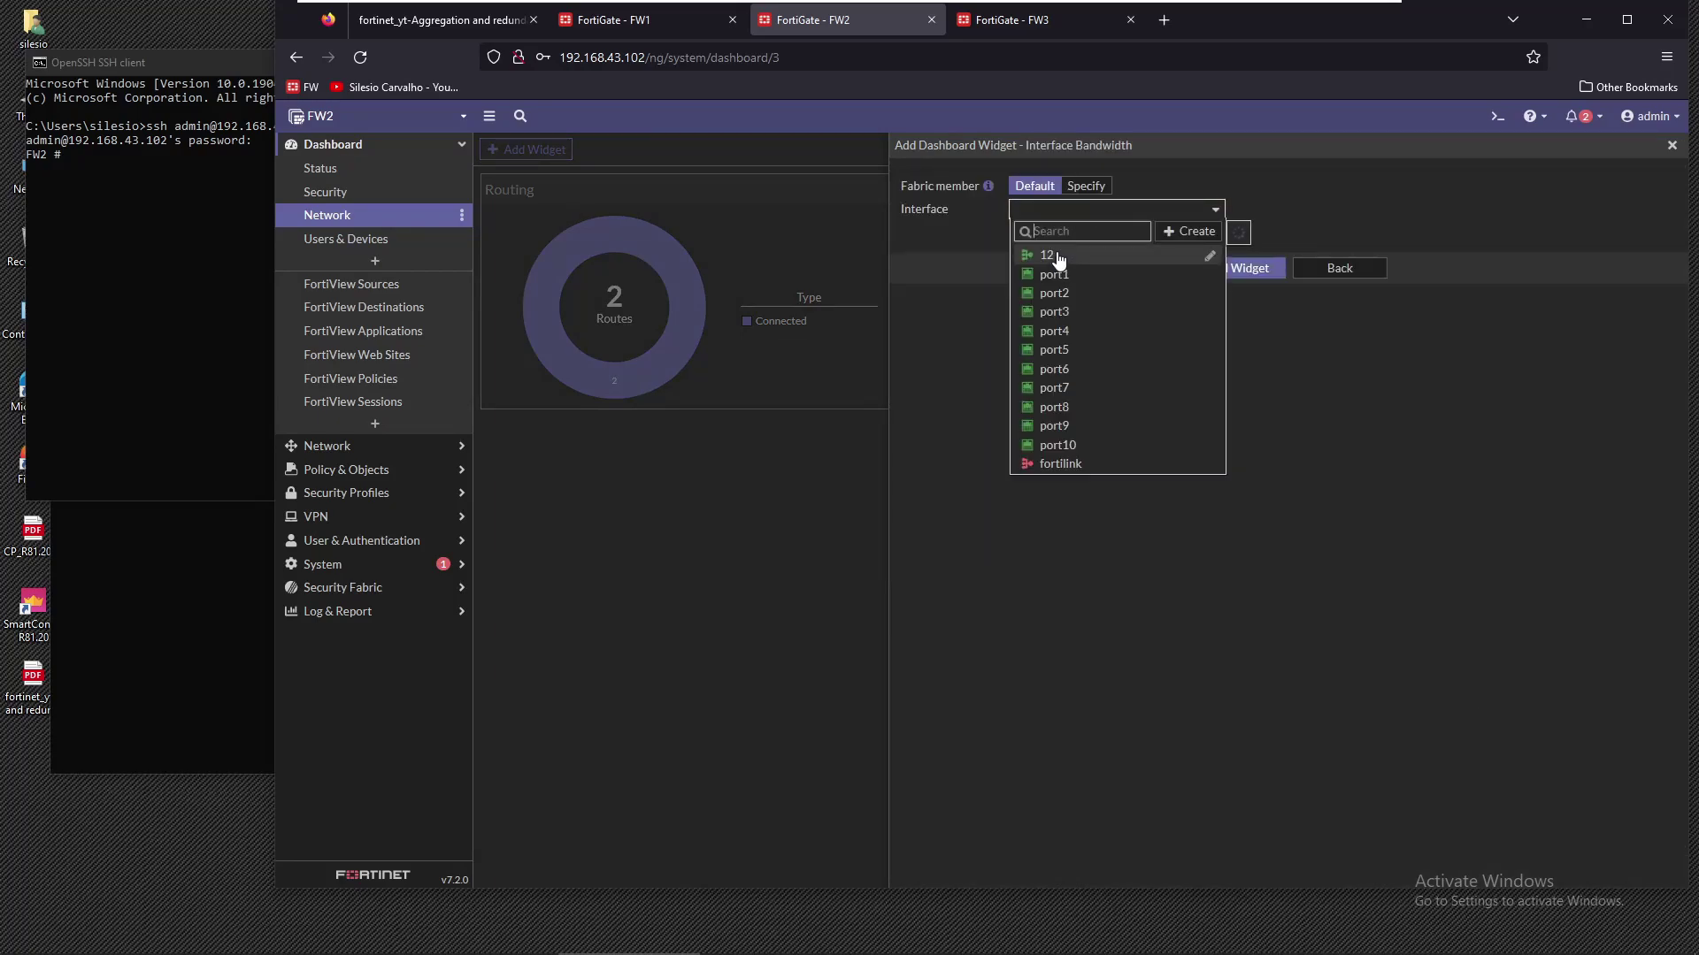
left_click(1055, 255)
left_click(1236, 268)
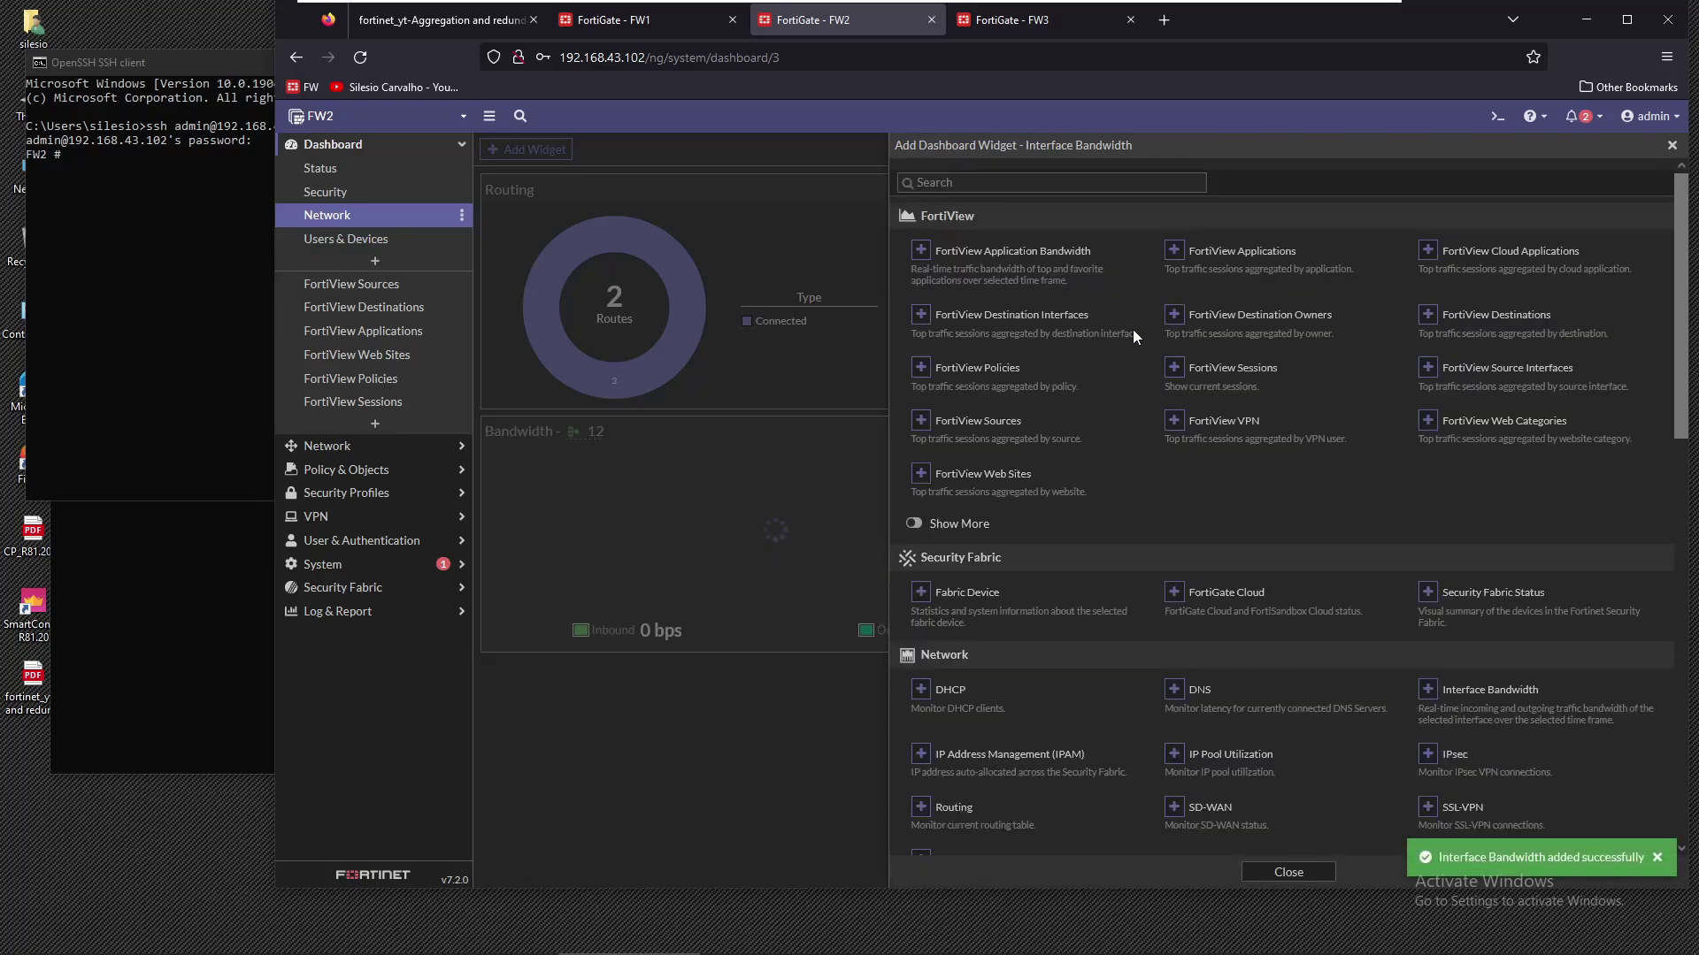
Close the widget list and switch to the SSH session where the ping options were set
left_click(1292, 873)
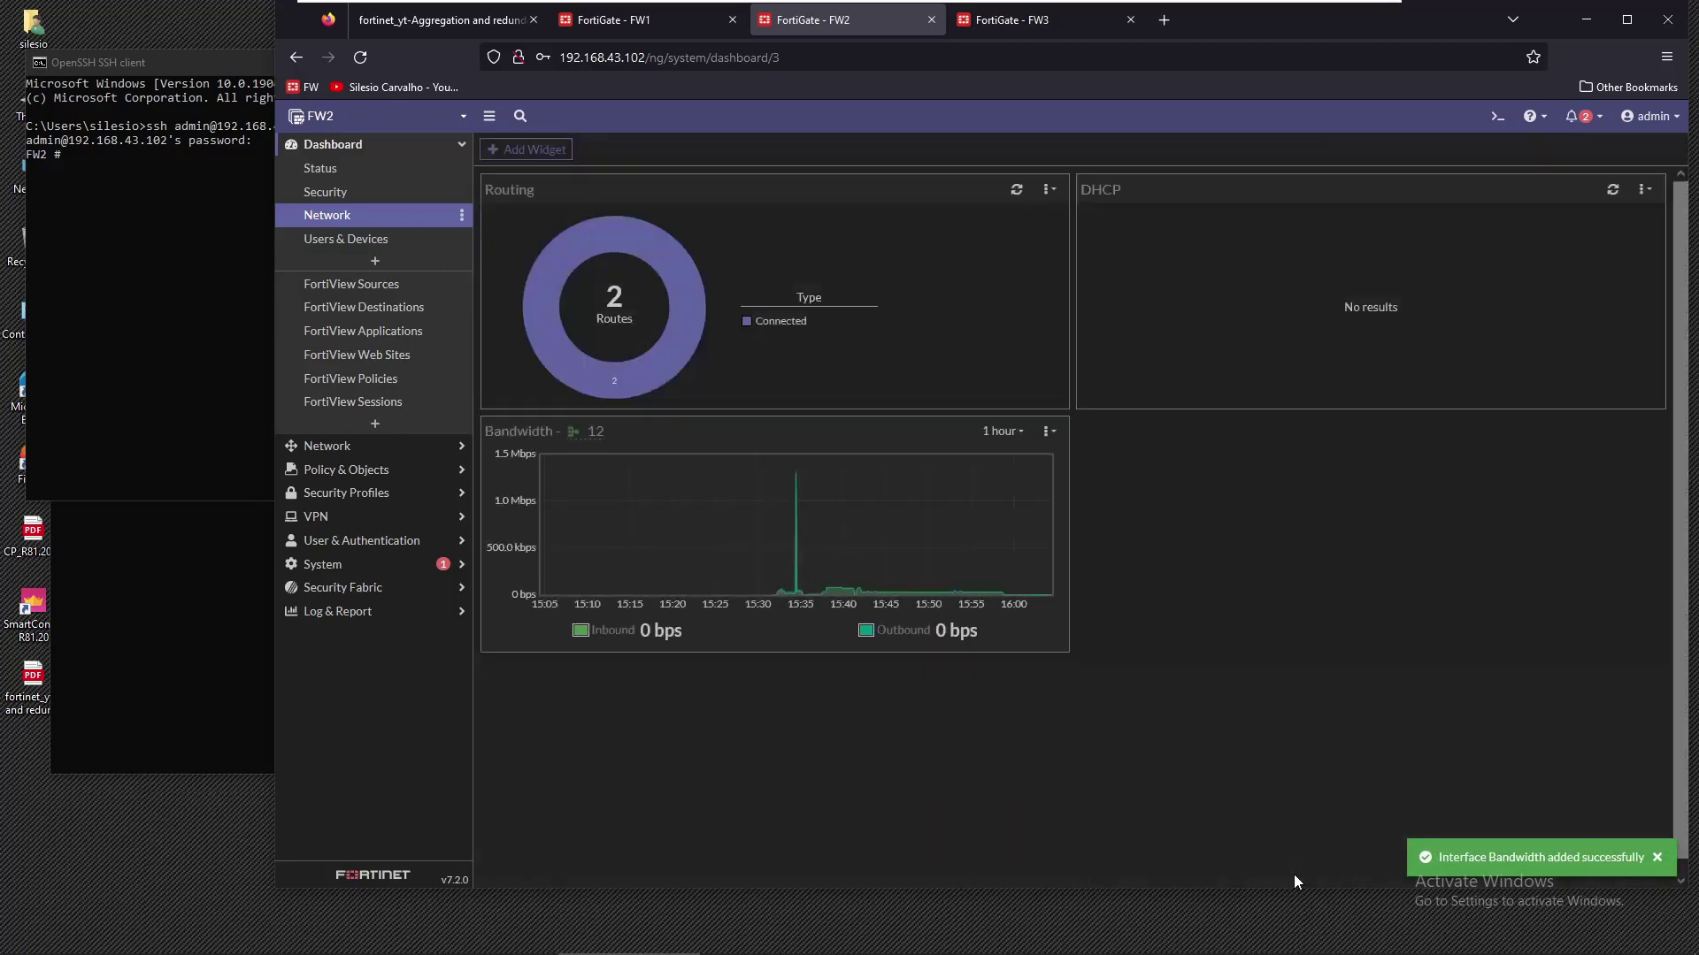
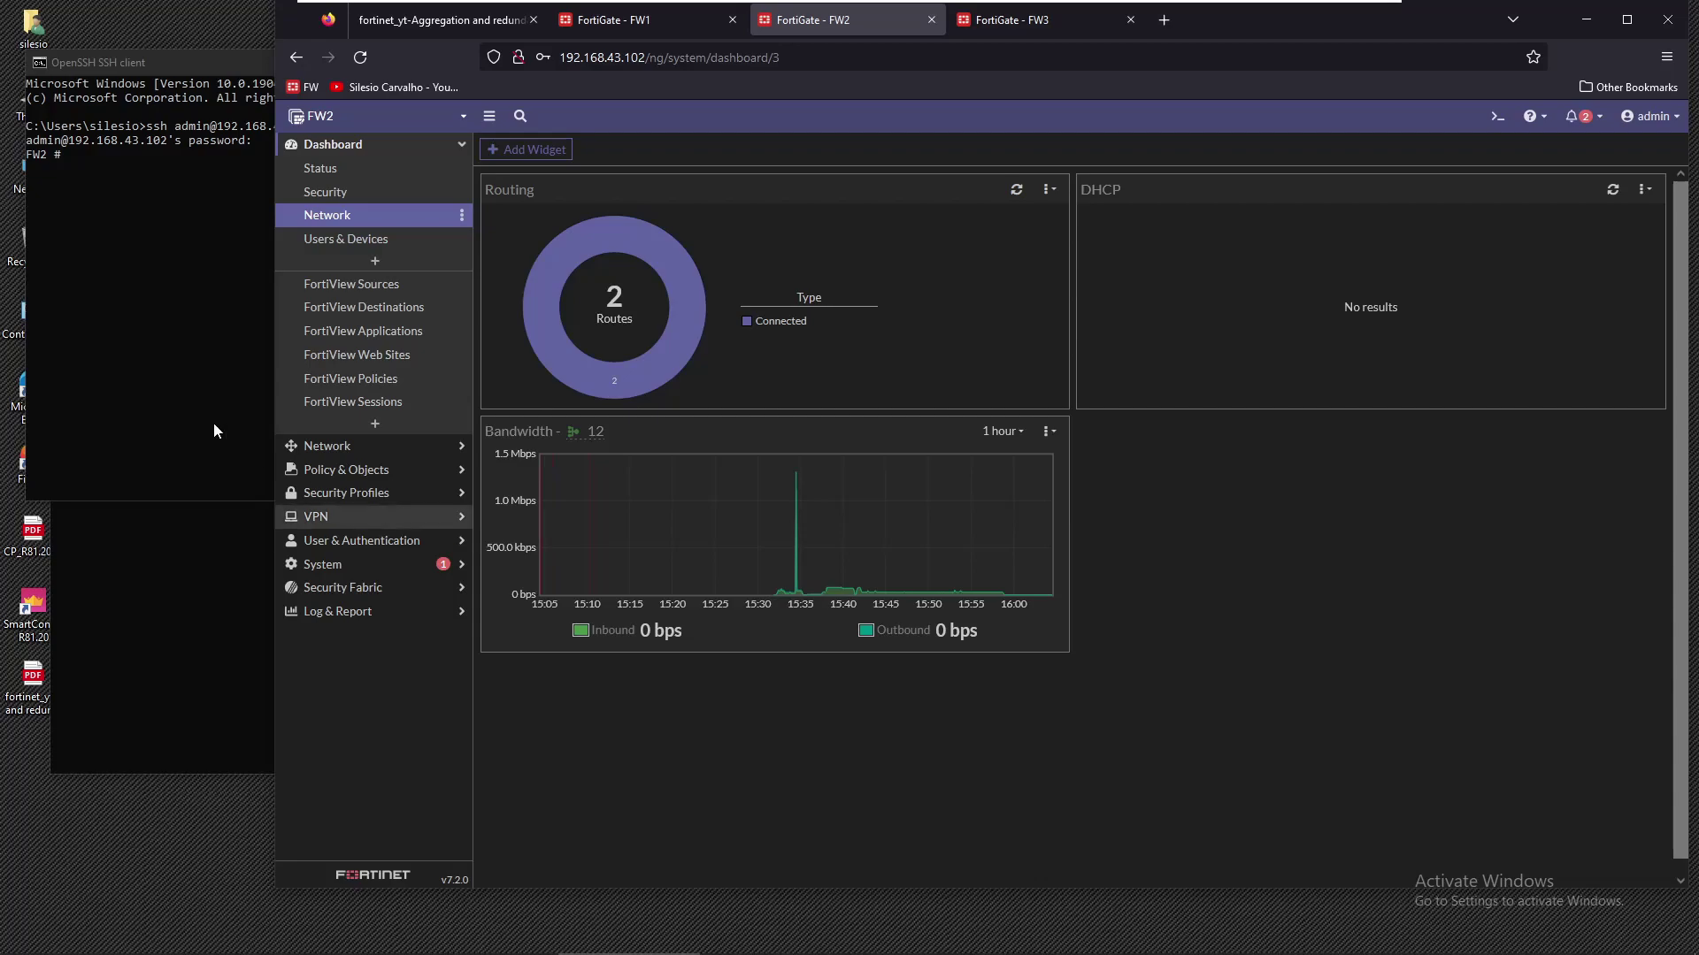
left_click(166, 589)
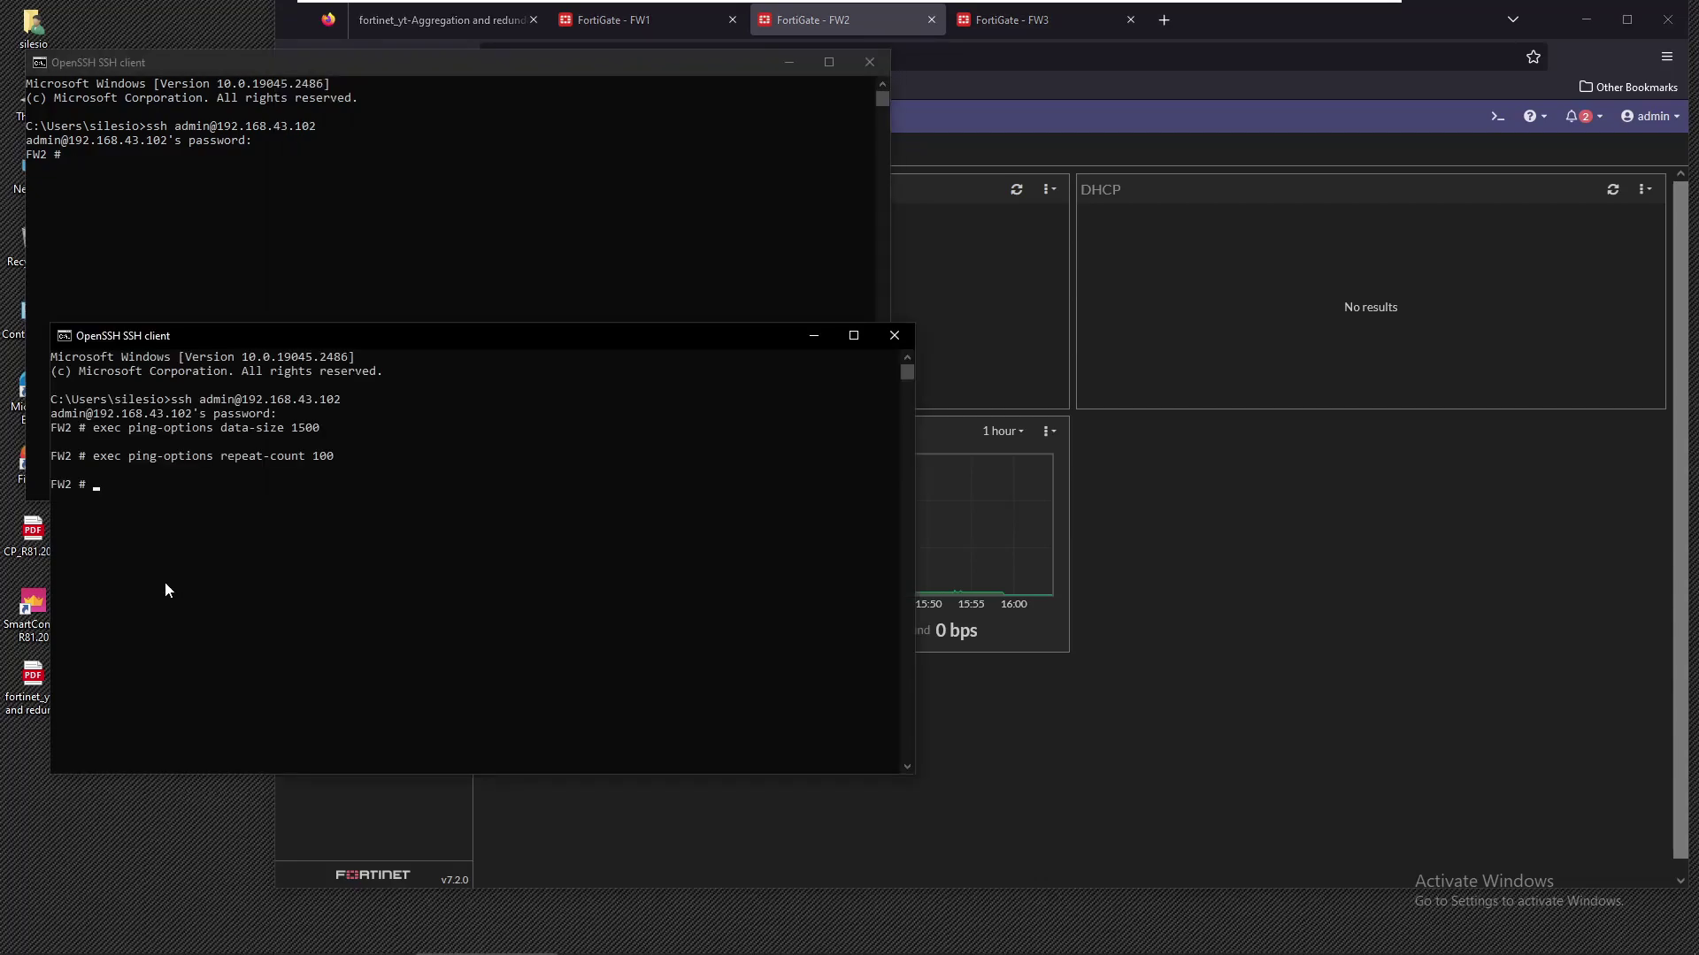
Start a ping from FW2 to 192.168.12.2 with exec ping and interrupt it
type("exec")
type("ping 192.168..")
key("BackSpace")
key("BackSpace")
key("BackSpace")
type("8.12.2")
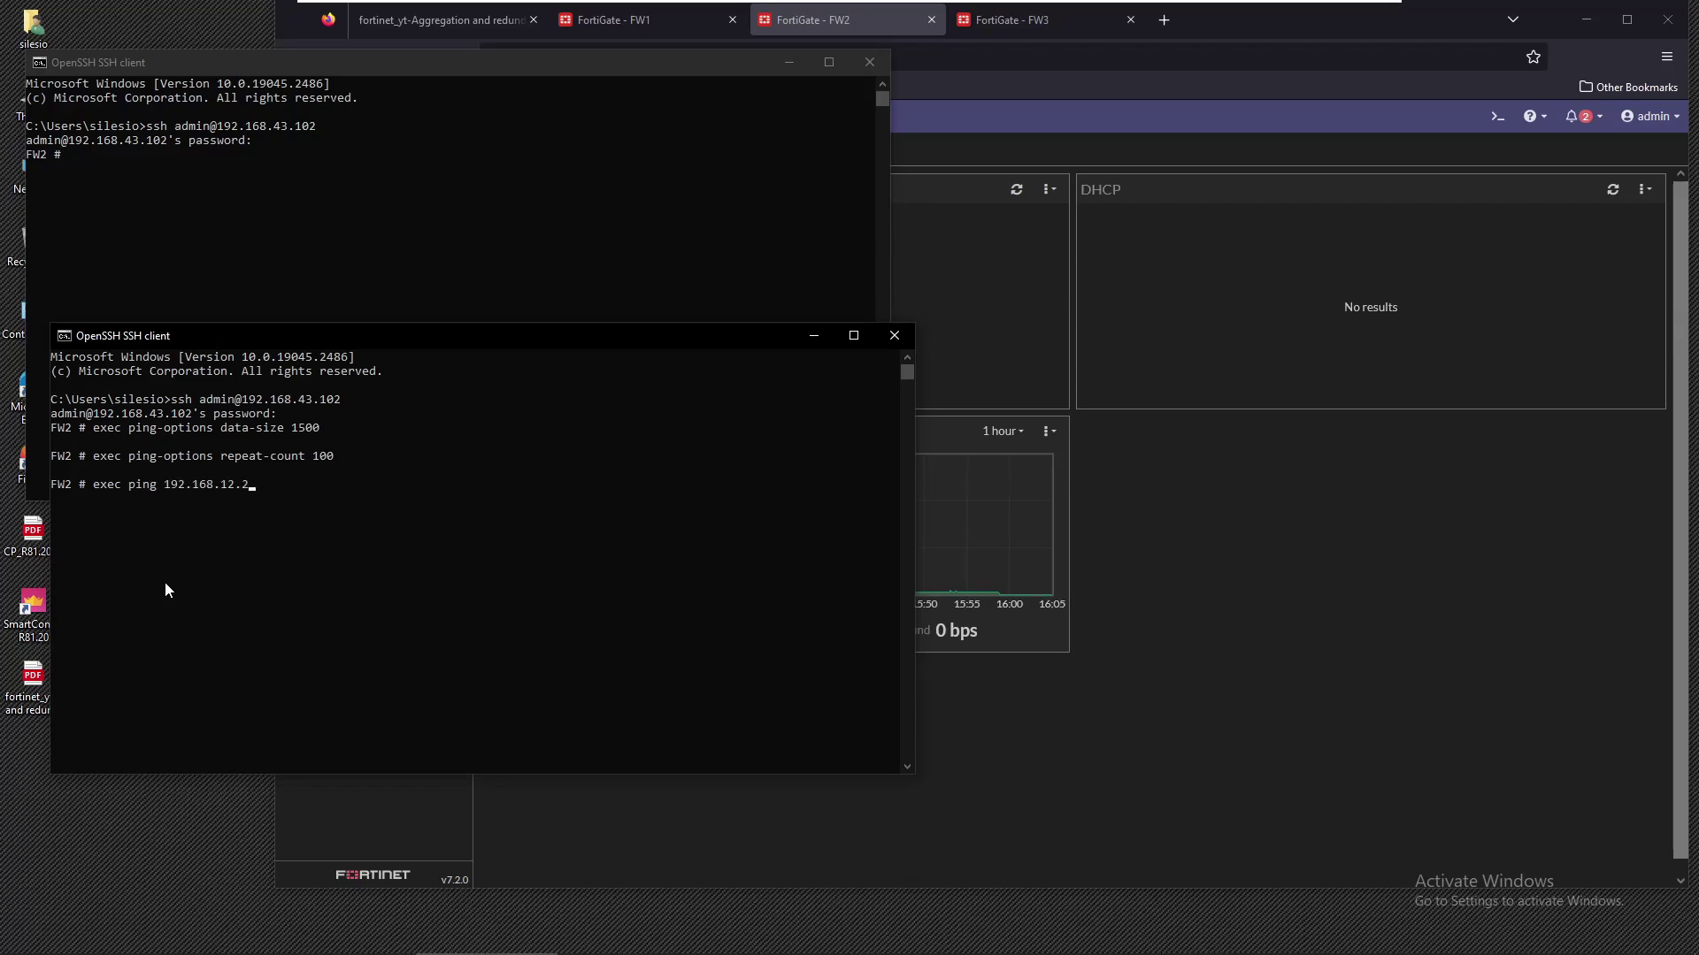
key("Return")
key("ctrl+c")
Ping 192.168.12.1 from FW2 with exec ping
key("Up")
key("BackSpace")
type("192.168.12.1")
key("Return")
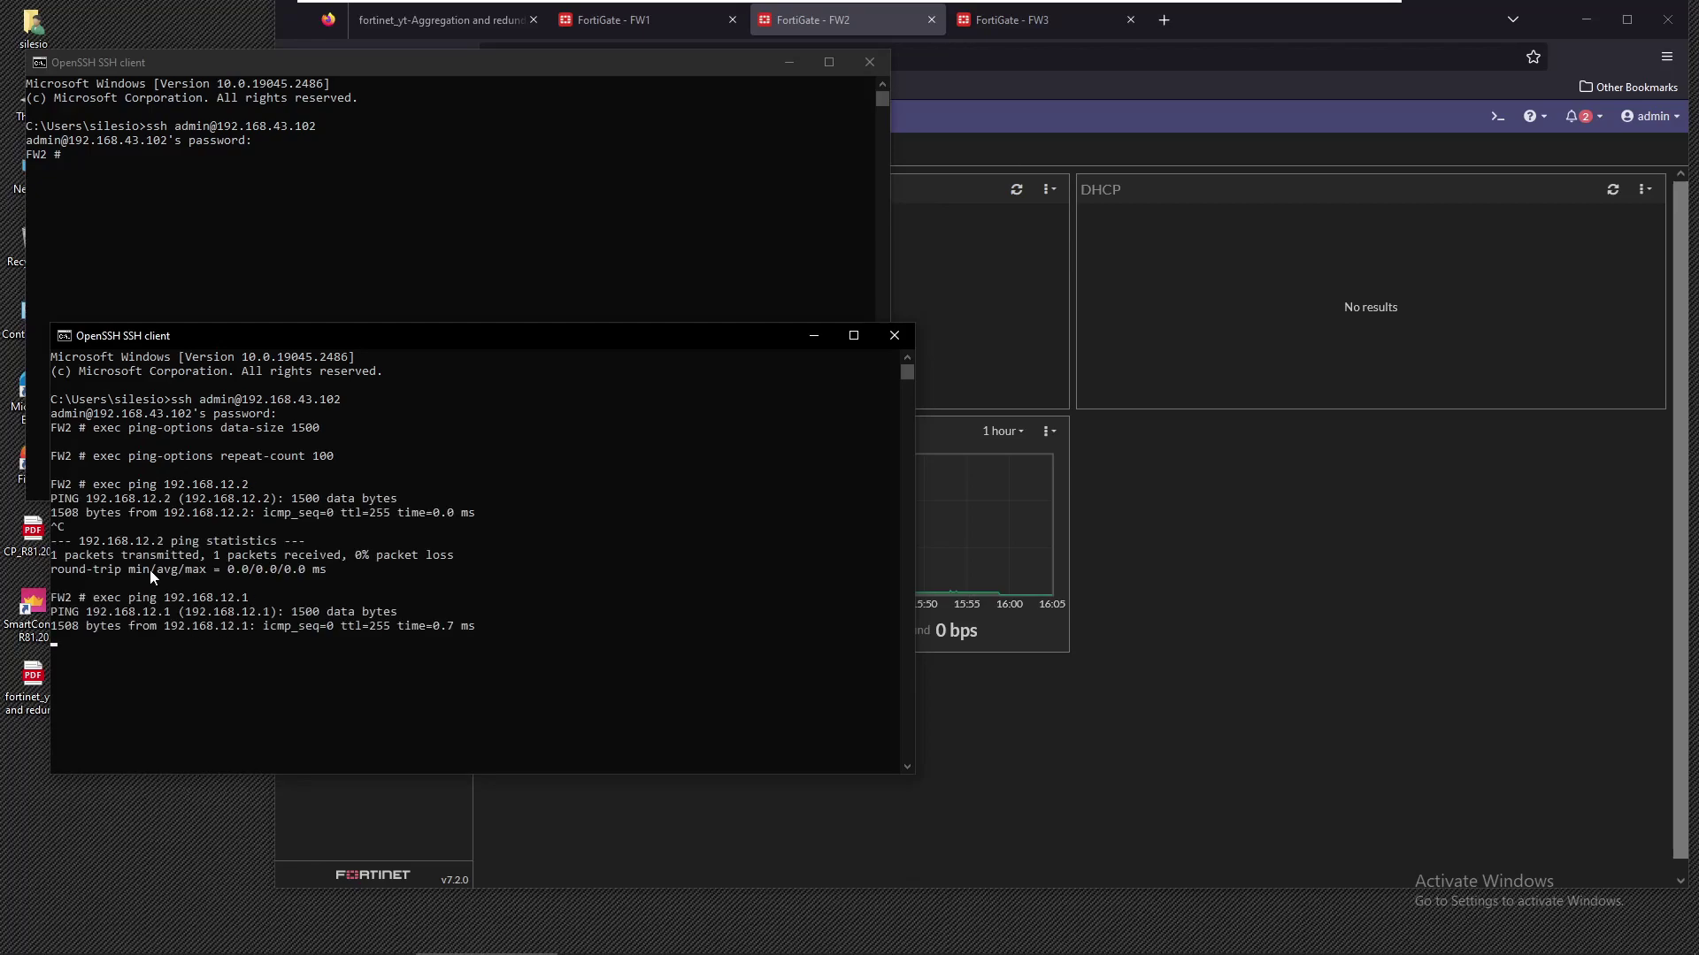
Narrow the browser and ping terminal windows so the running ping and the bandwidth graph can be watched side by side
left_click(283, 186)
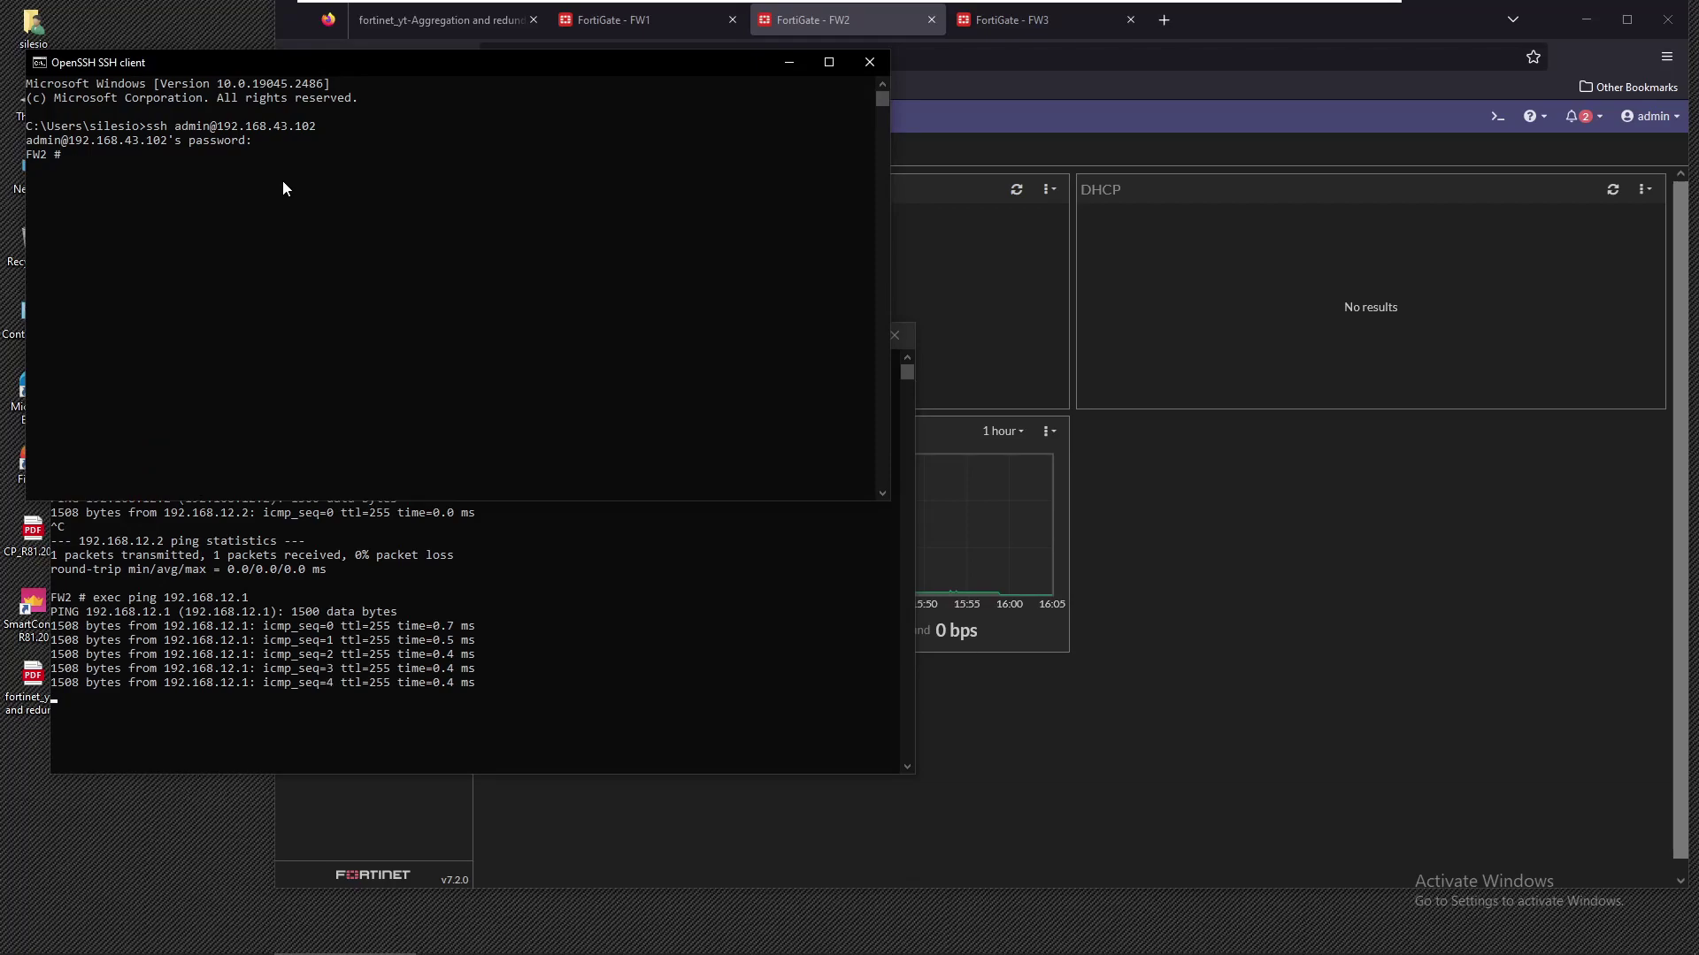
left_click(1056, 772)
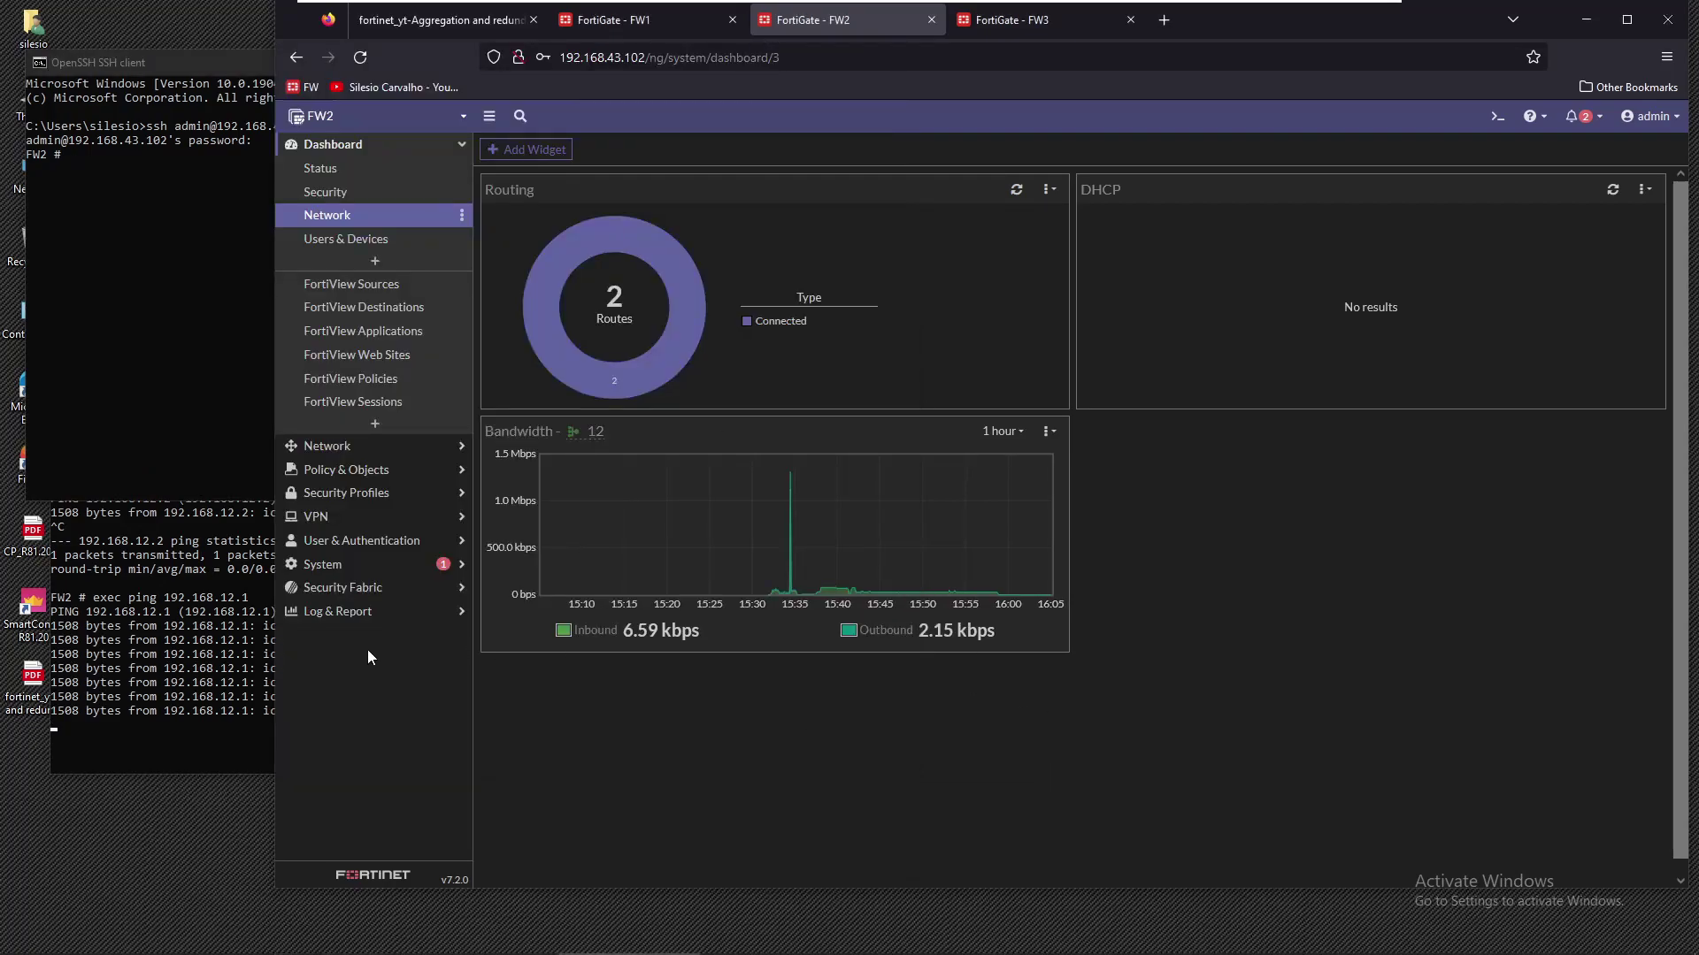
left_click_drag(275, 688, 475, 699)
left_click(460, 694)
left_click_drag(916, 660, 663, 663)
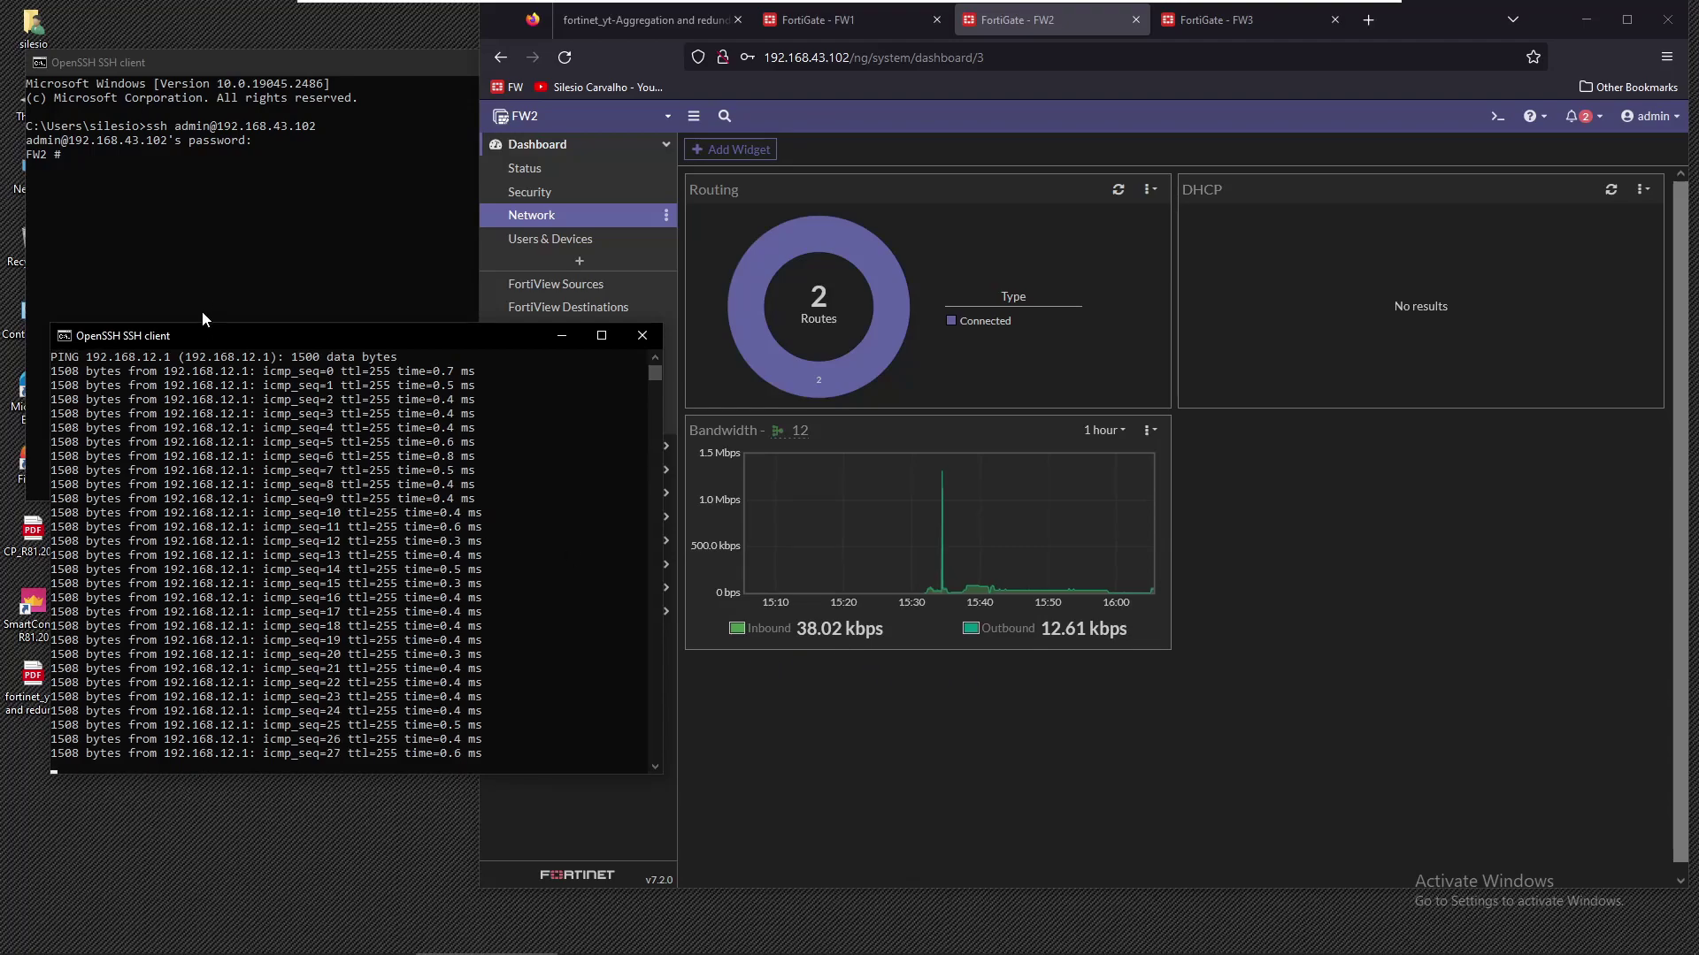
In the other FW2 SSH session, enter config system interface and edit port1
left_click(210, 220)
type("config system interface")
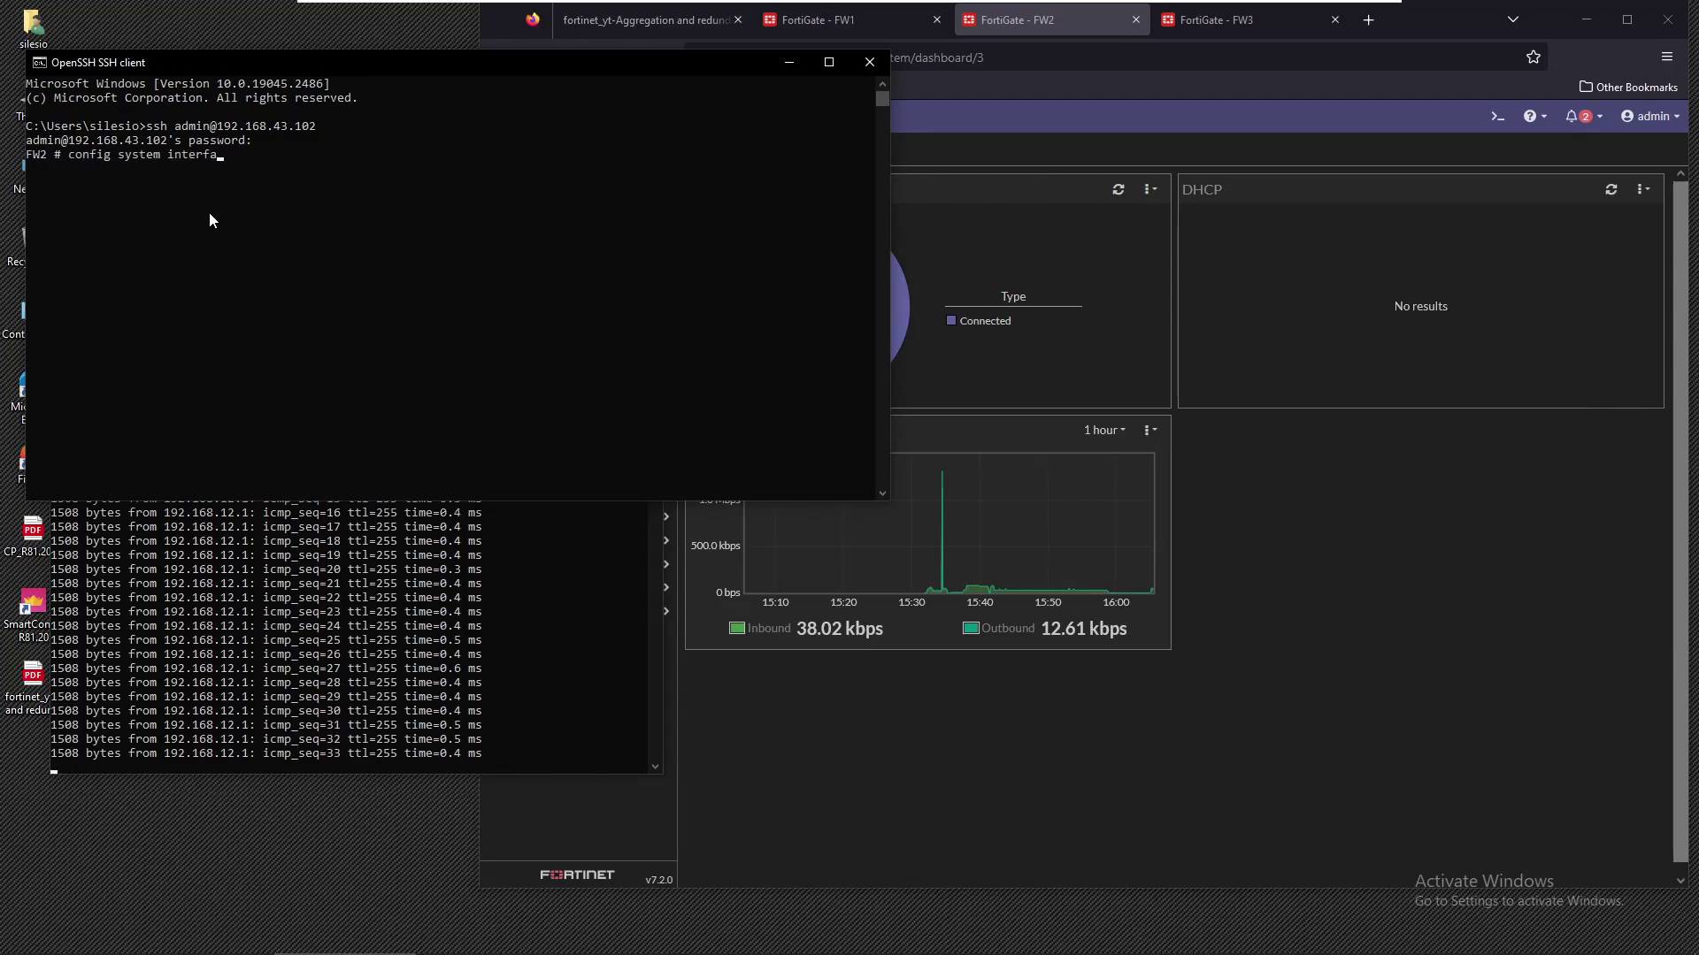
key("Return")
type("edit pr")
key("BackSpace")
type("ort1")
key("Return")
Set port1's status to down and leave its entry with next
type("sht")
key("BackSpace")
key("BackSpace")
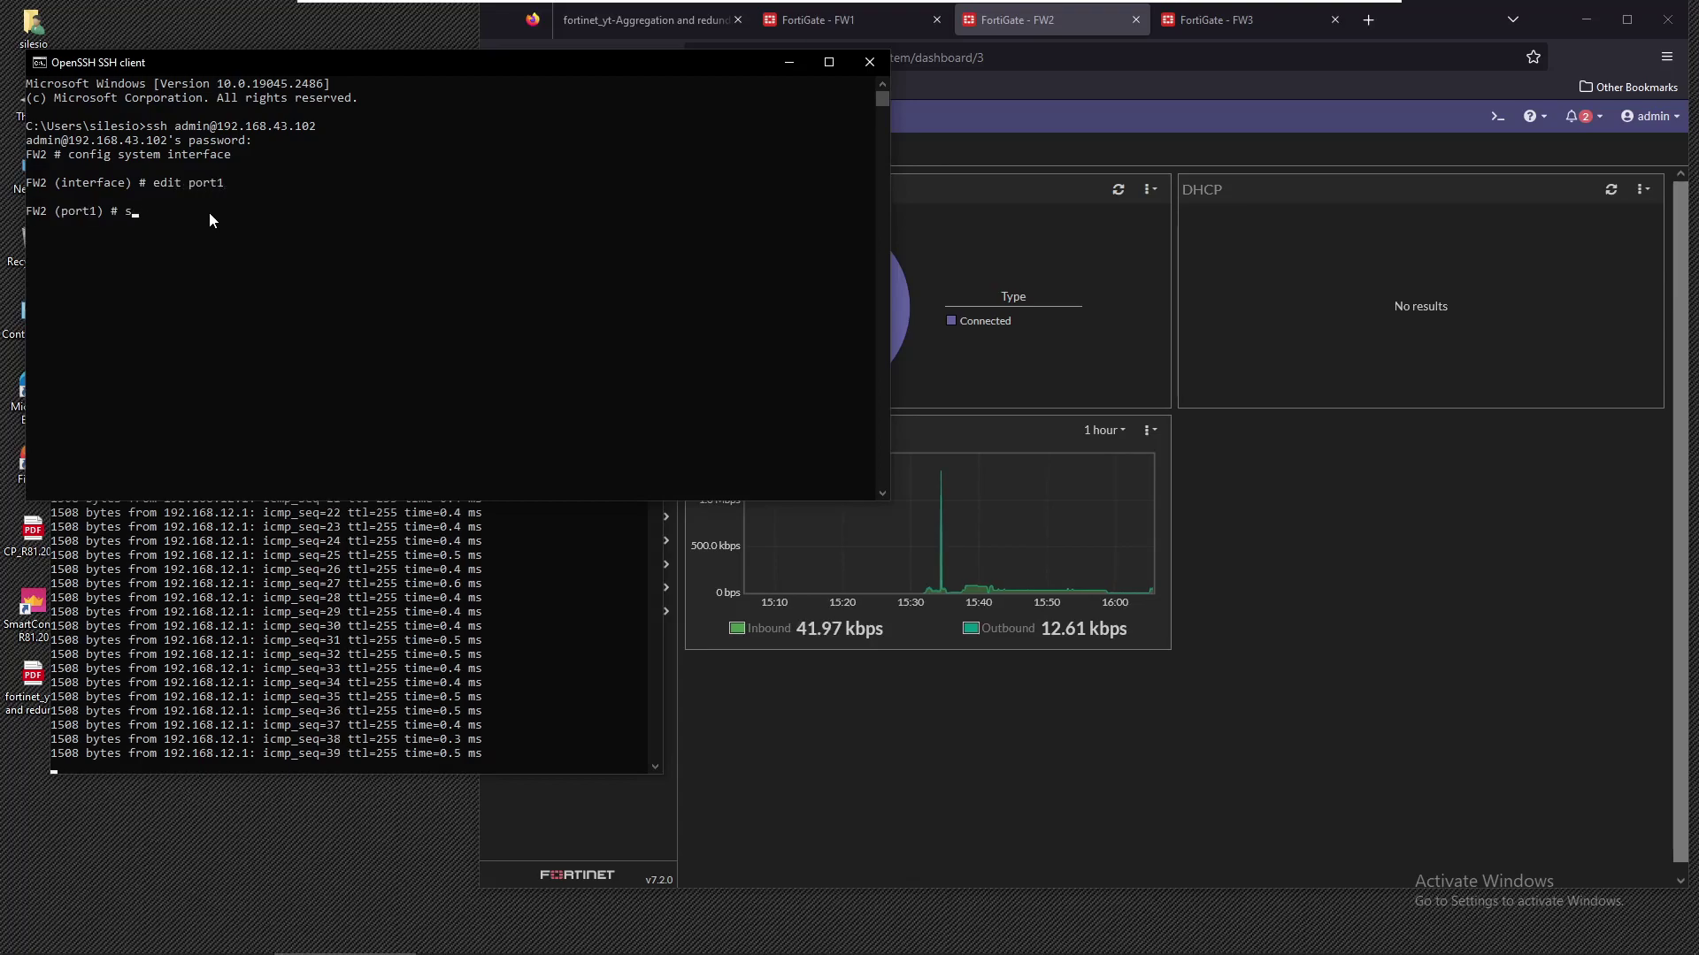
type("et status down")
key("Return")
type("next")
key("Return")
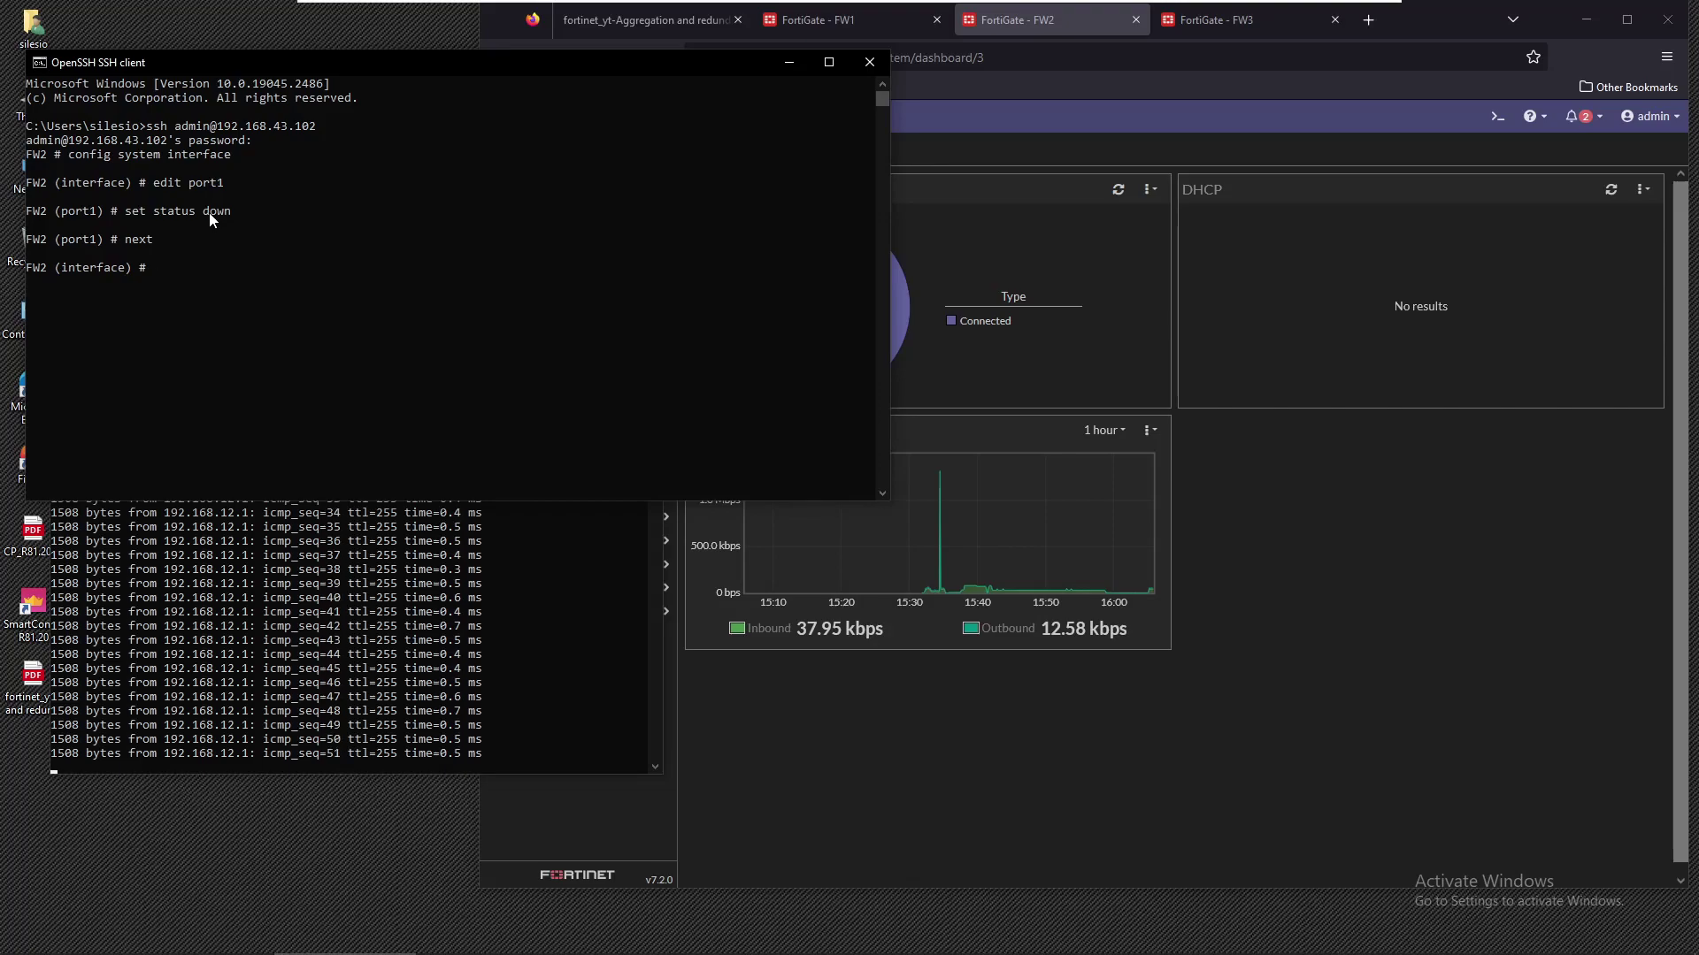
Check the running ping, and list port1's settings with get port1 to inspect its status
left_click(381, 565)
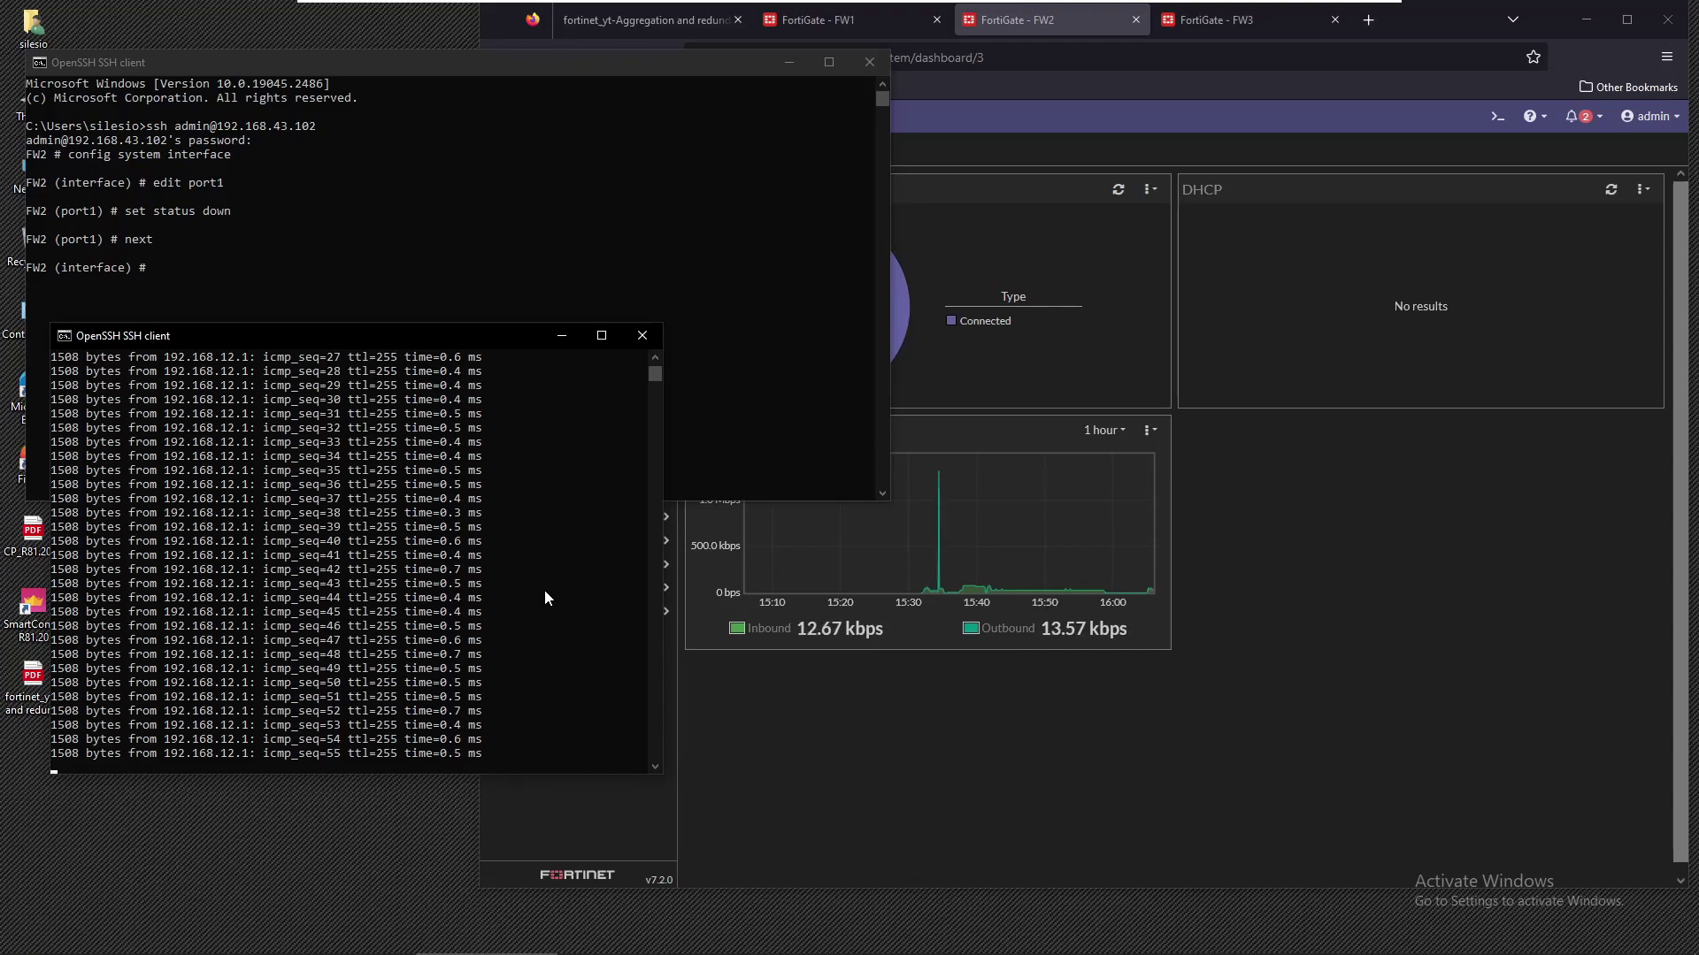
left_click(310, 260)
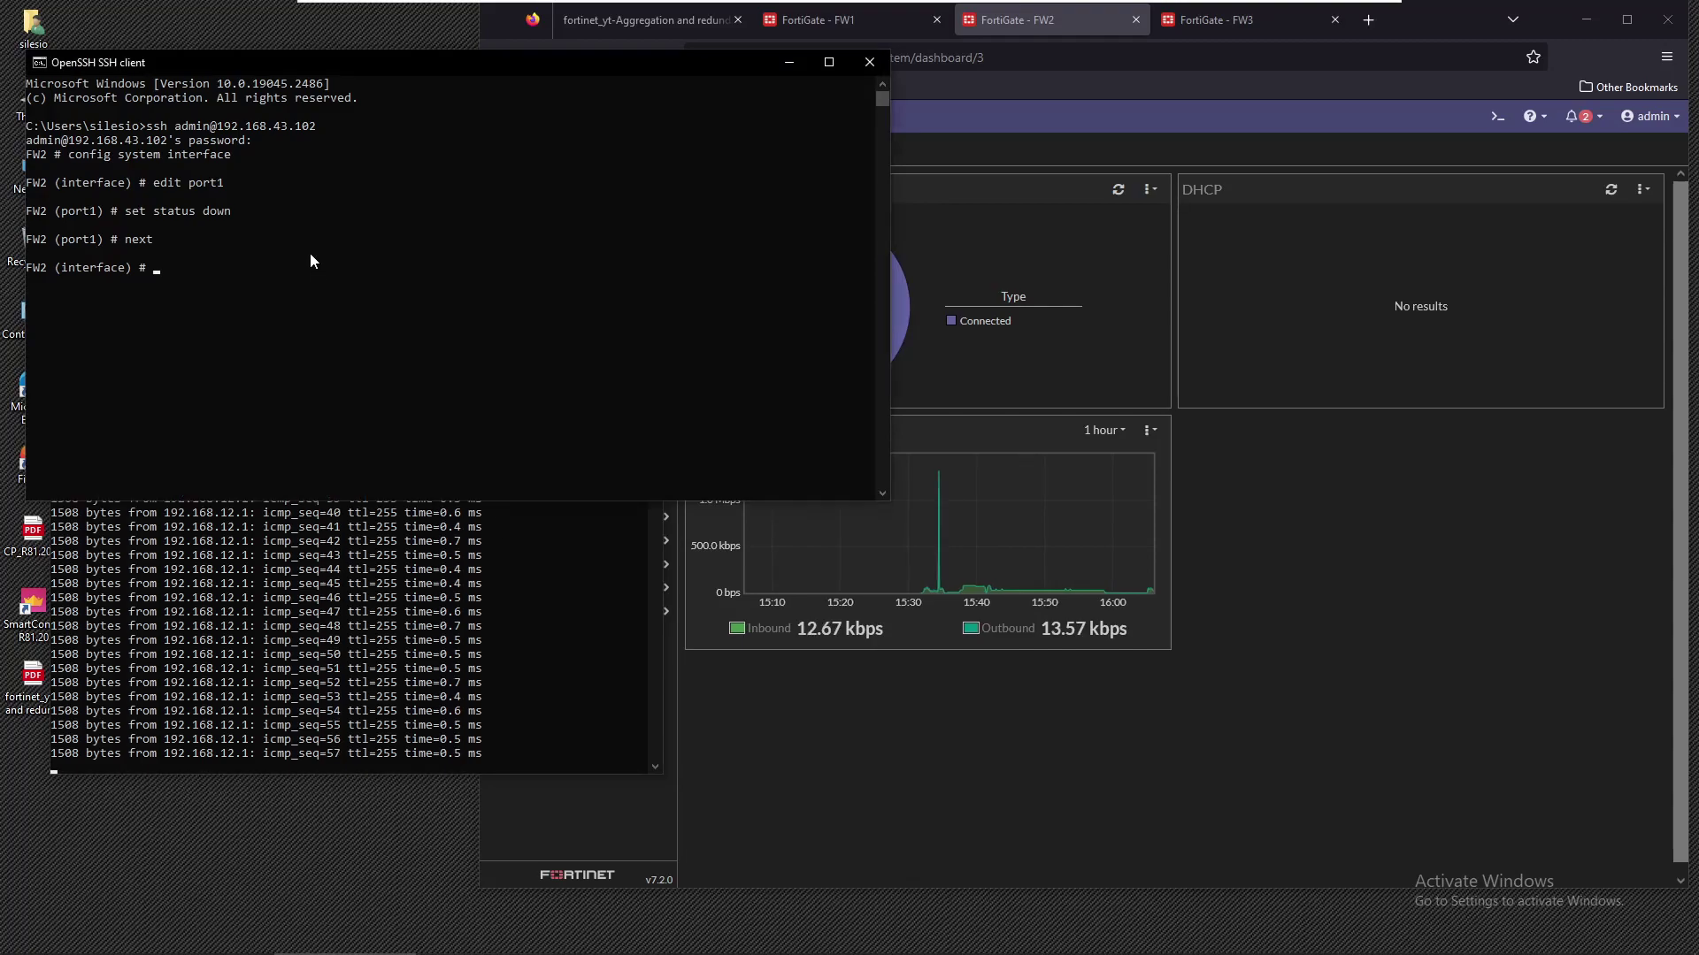
type("get port1")
key("Return")
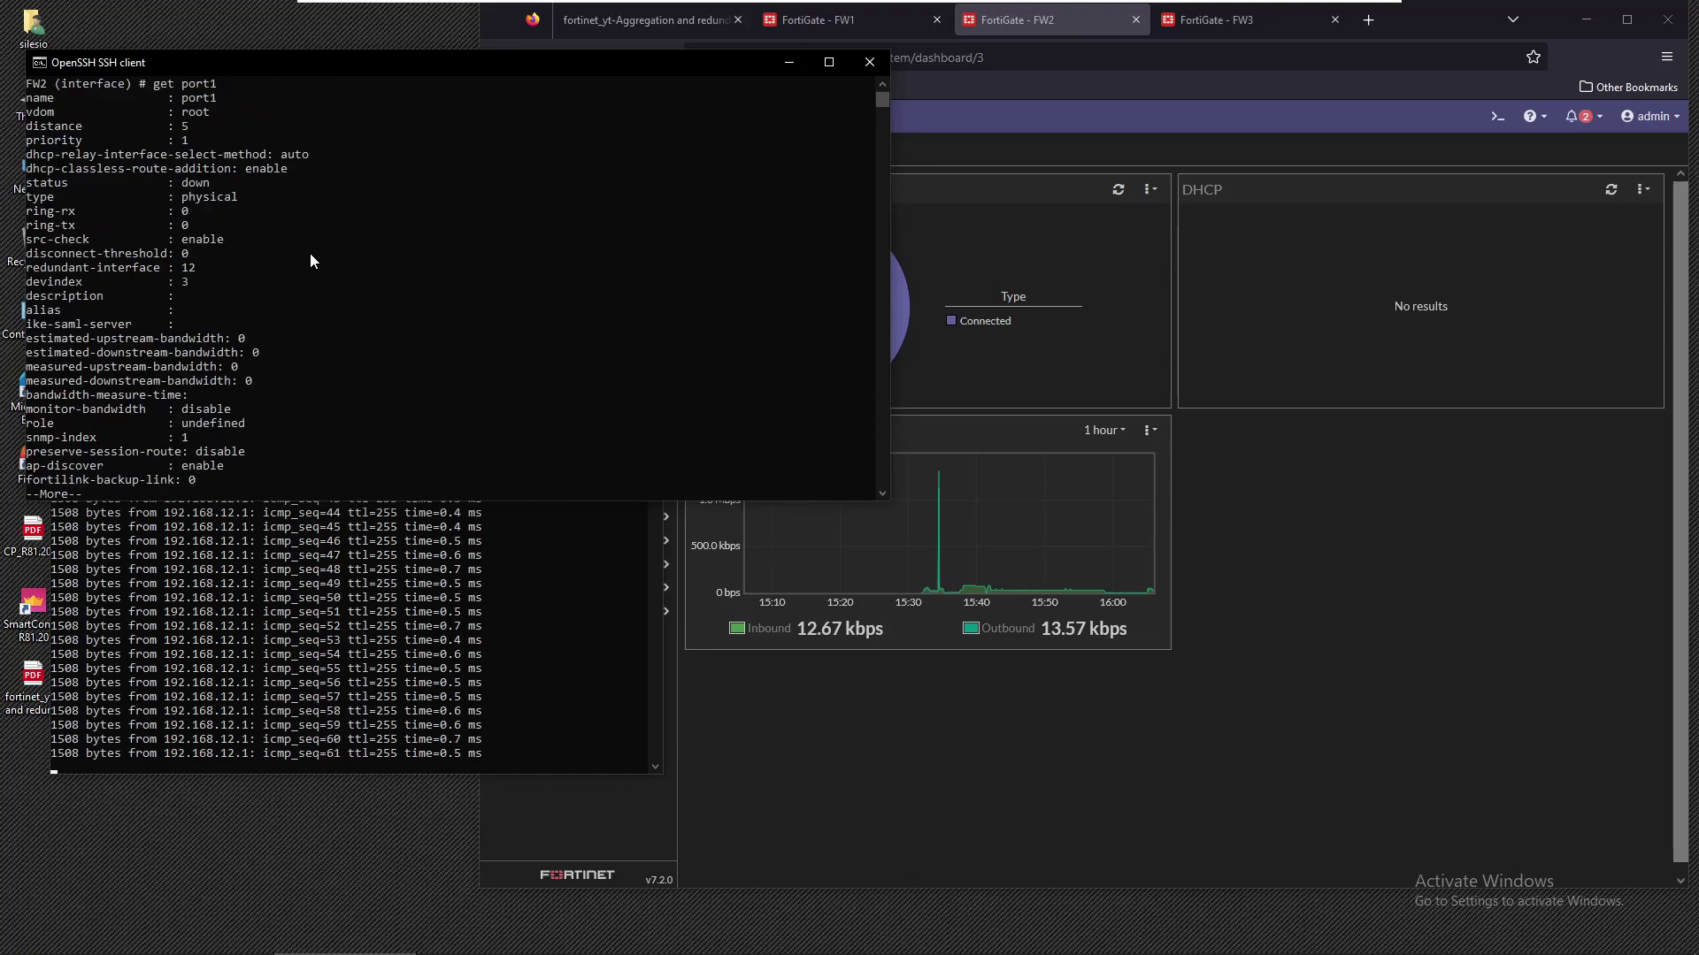
left_click_drag(42, 183, 223, 187)
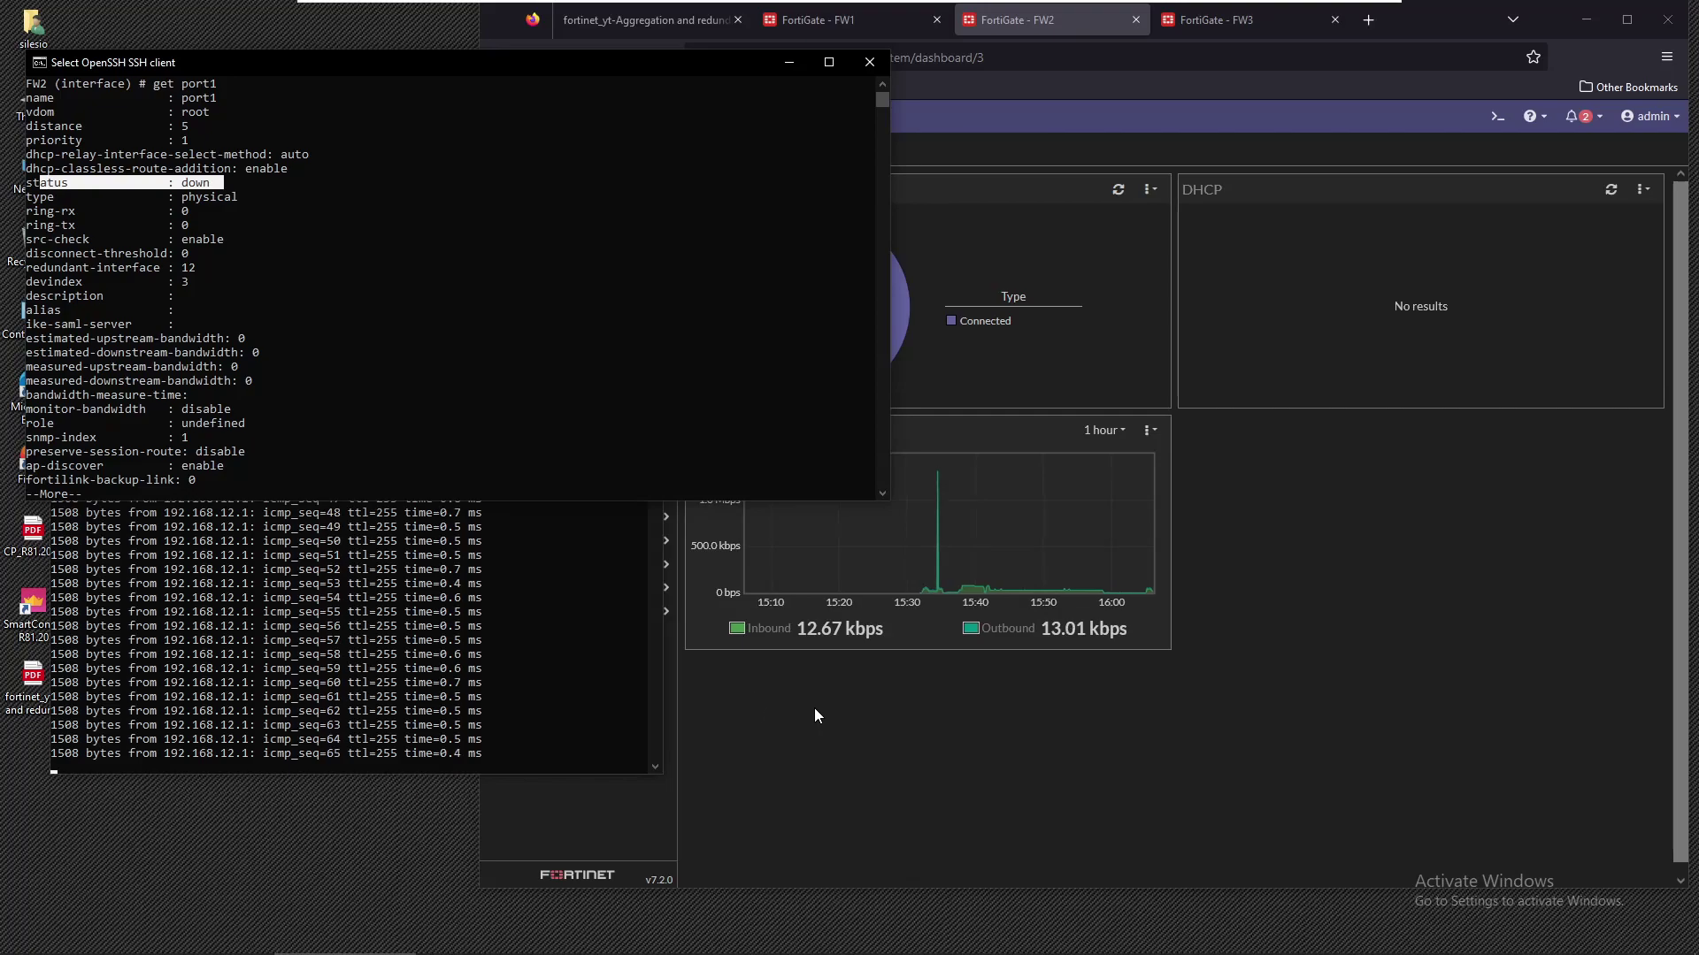
Check interface 12's bandwidth graph in the browser and the running ping while port1 is disabled
left_click(914, 725)
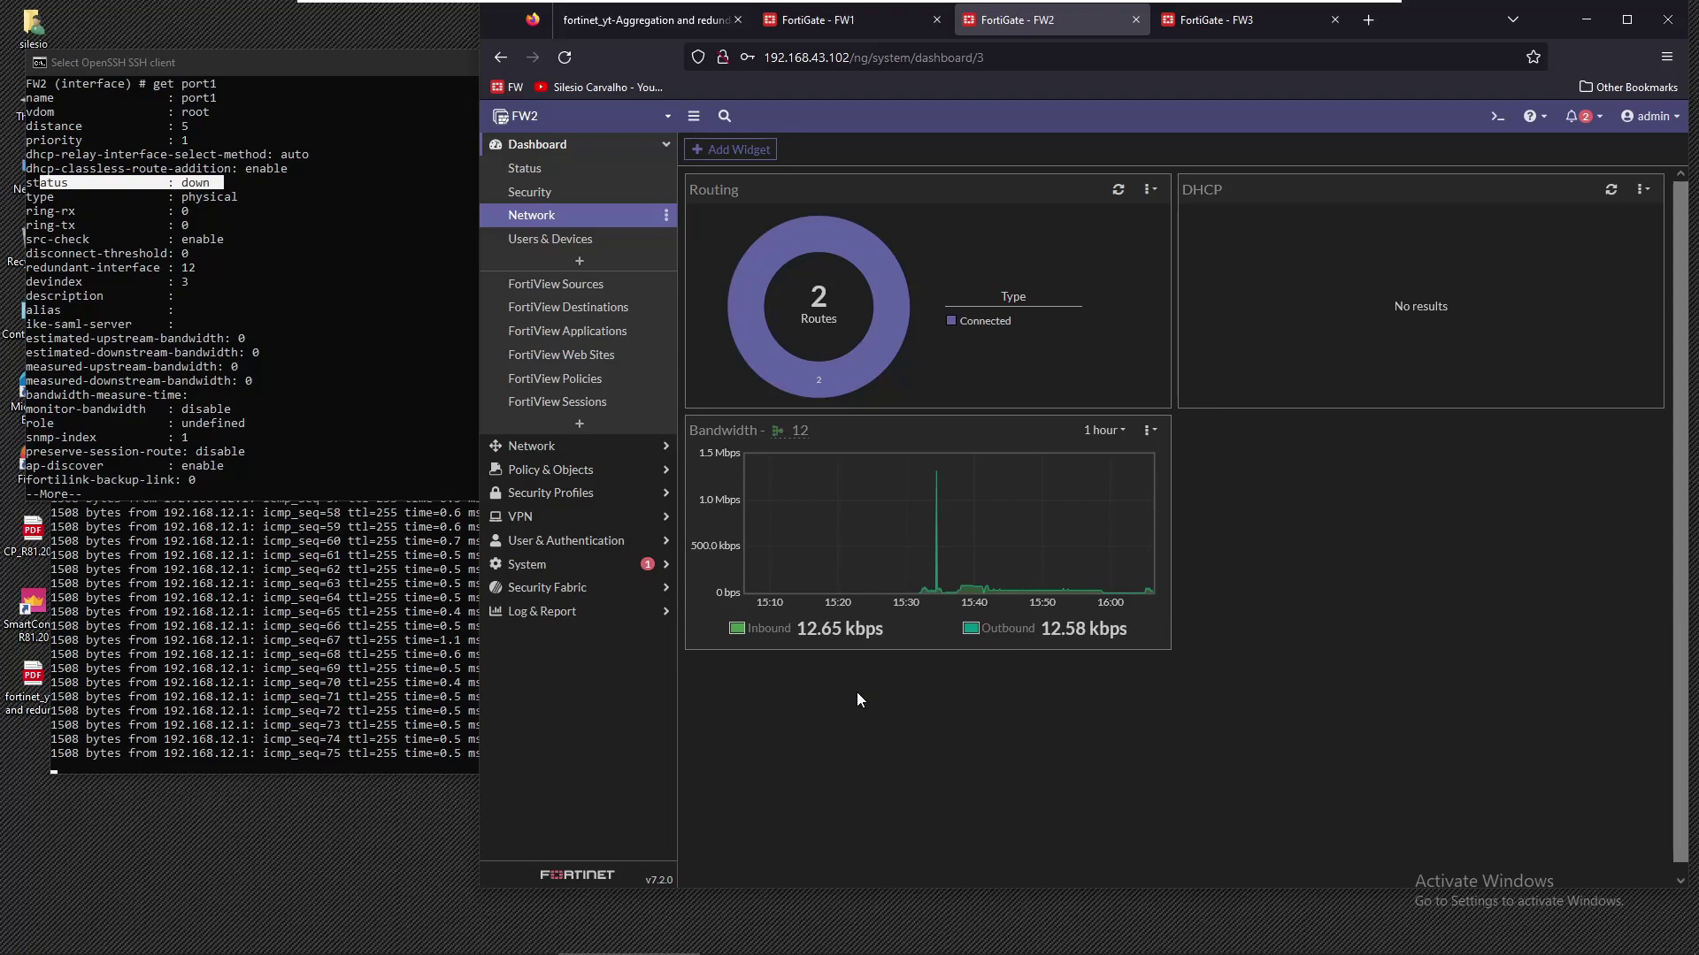
left_click(295, 388)
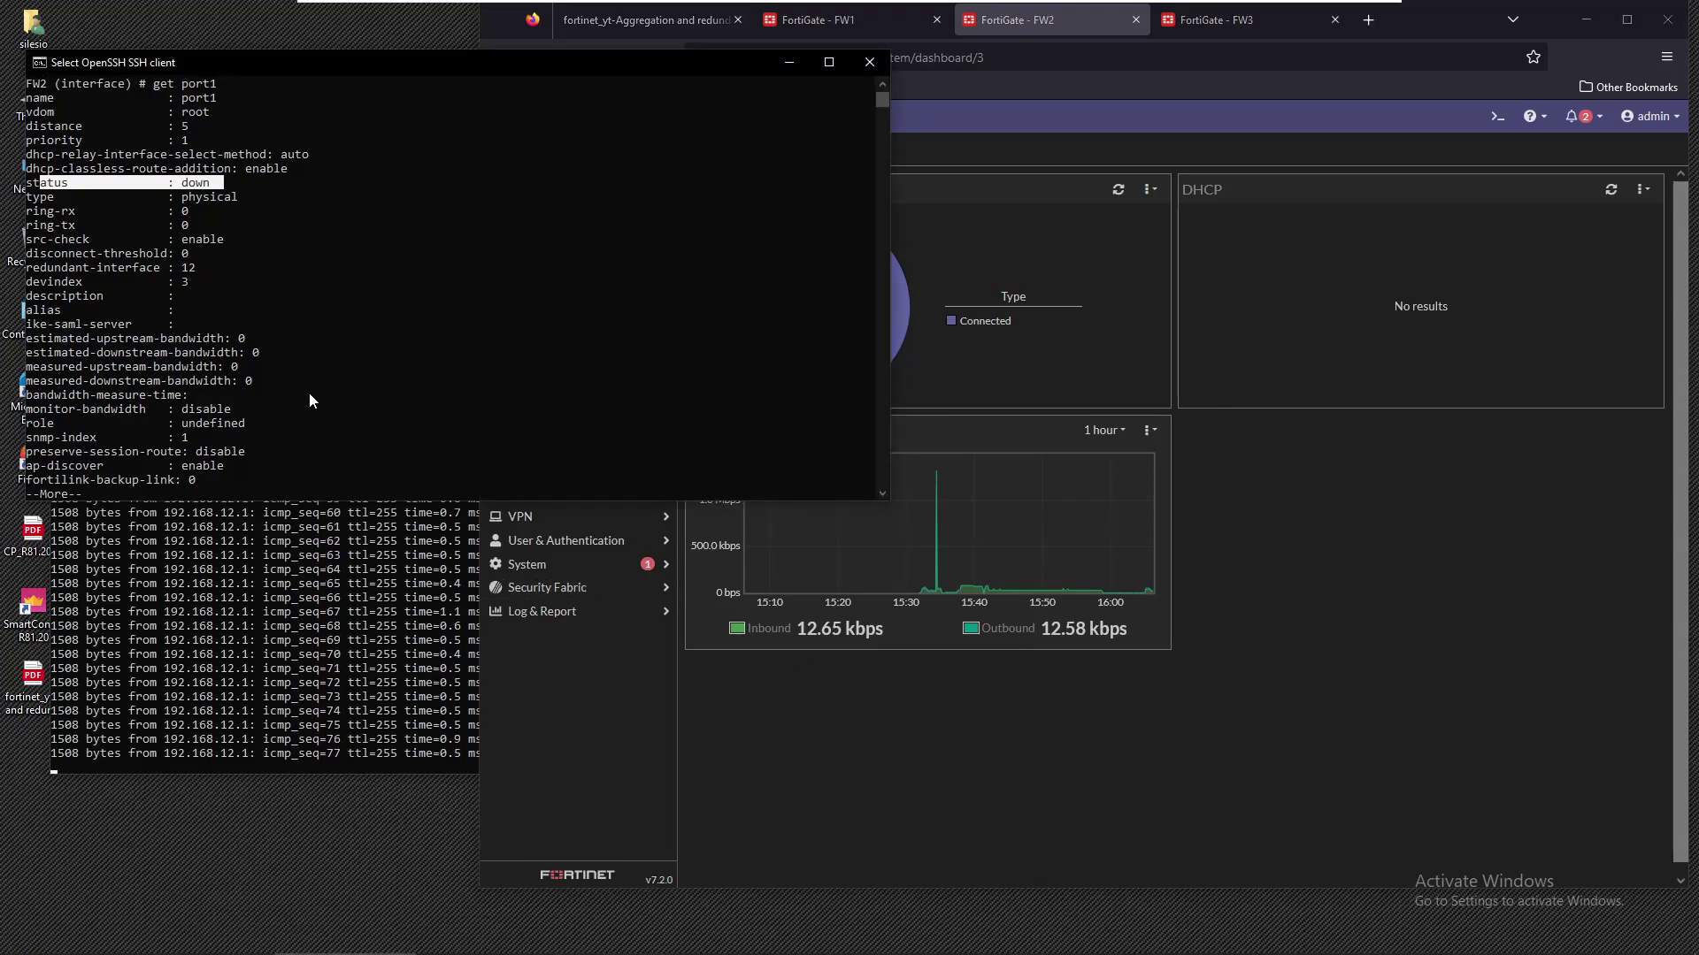
left_click(366, 606)
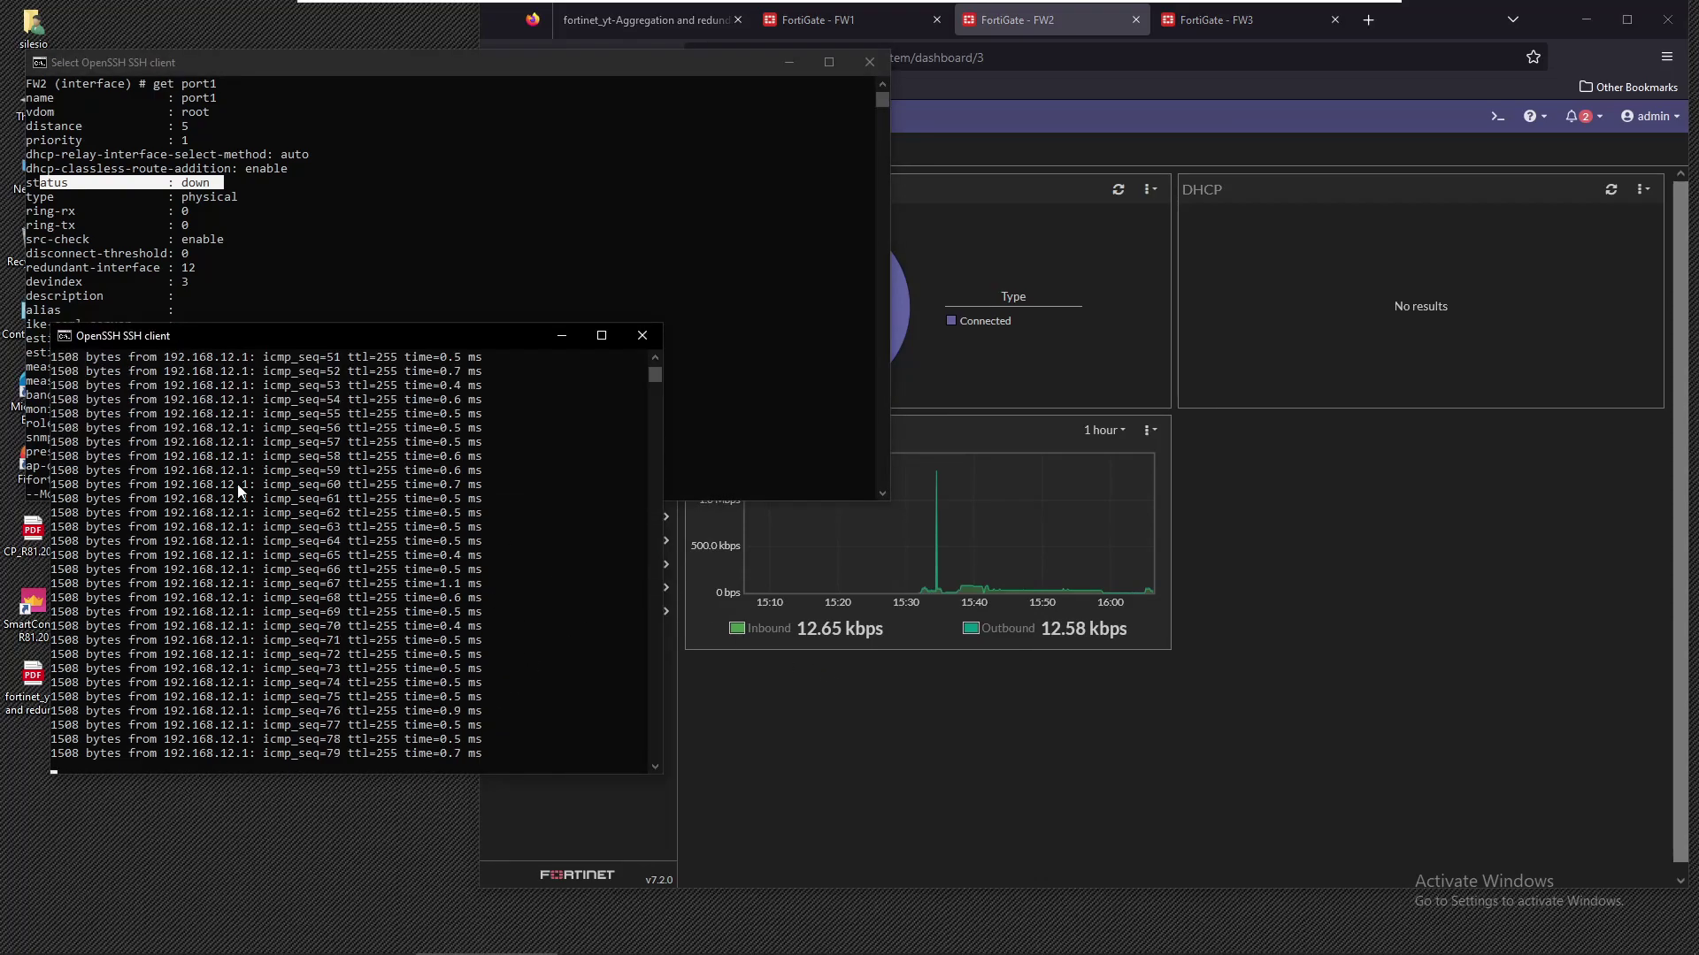
In the FW2 configuration session, edit port1, set its status to up, and exit with next and end
left_click(308, 237)
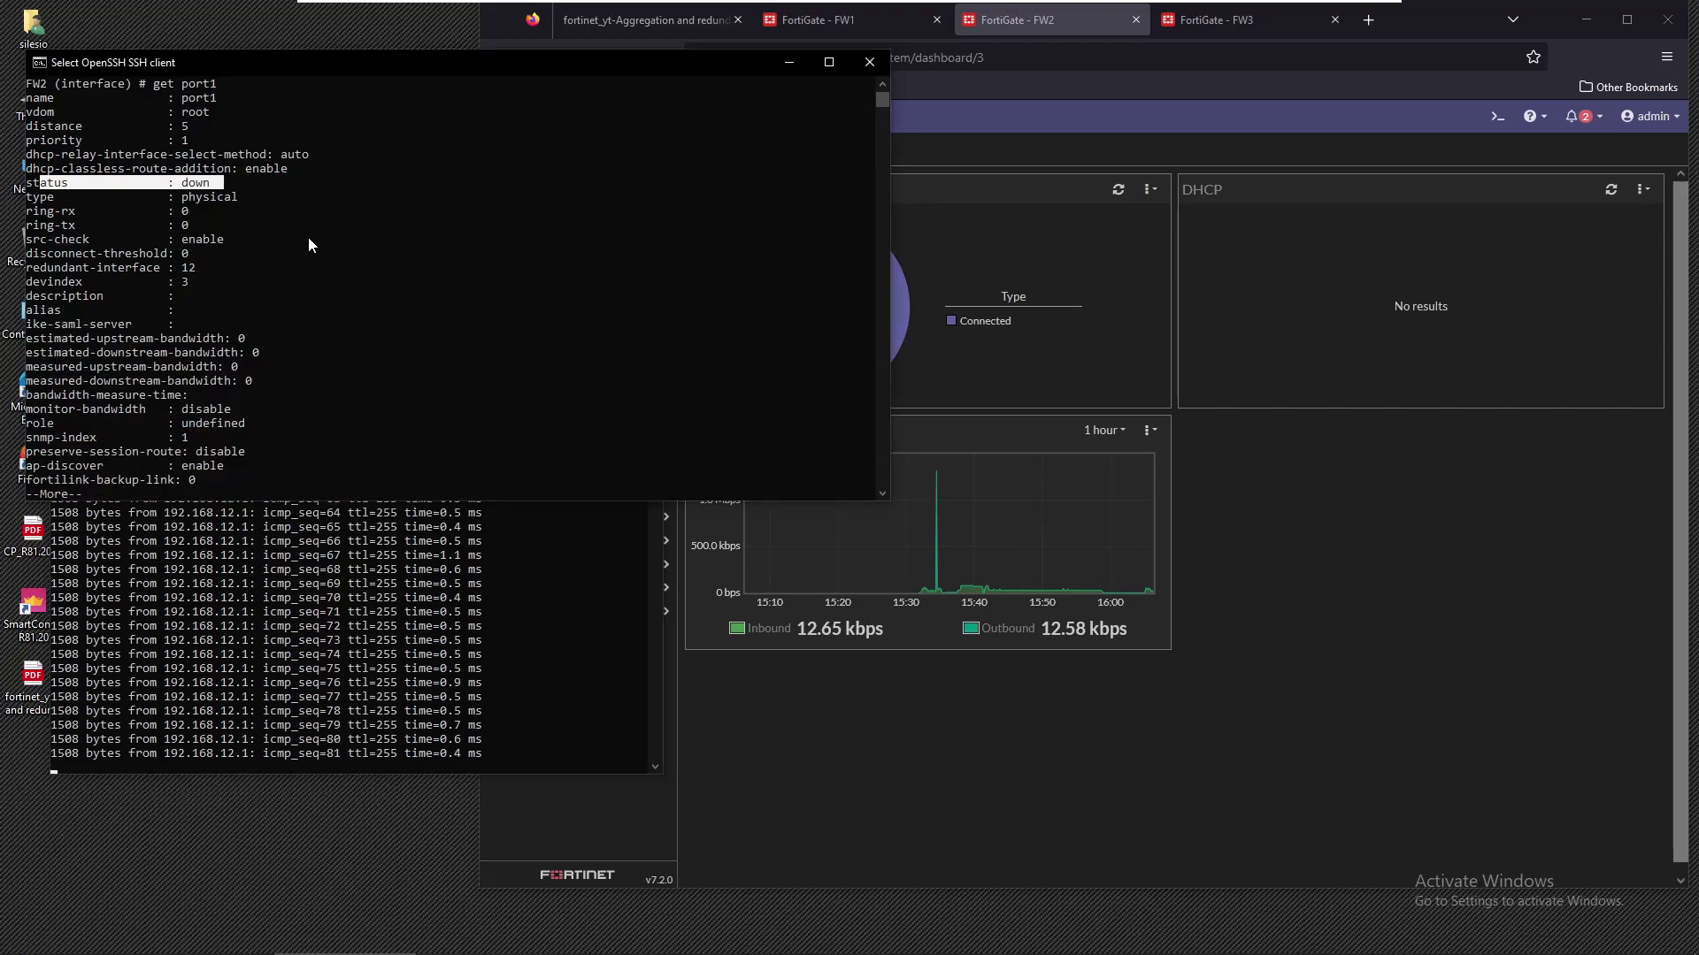
key("Escape")
type("edit port1")
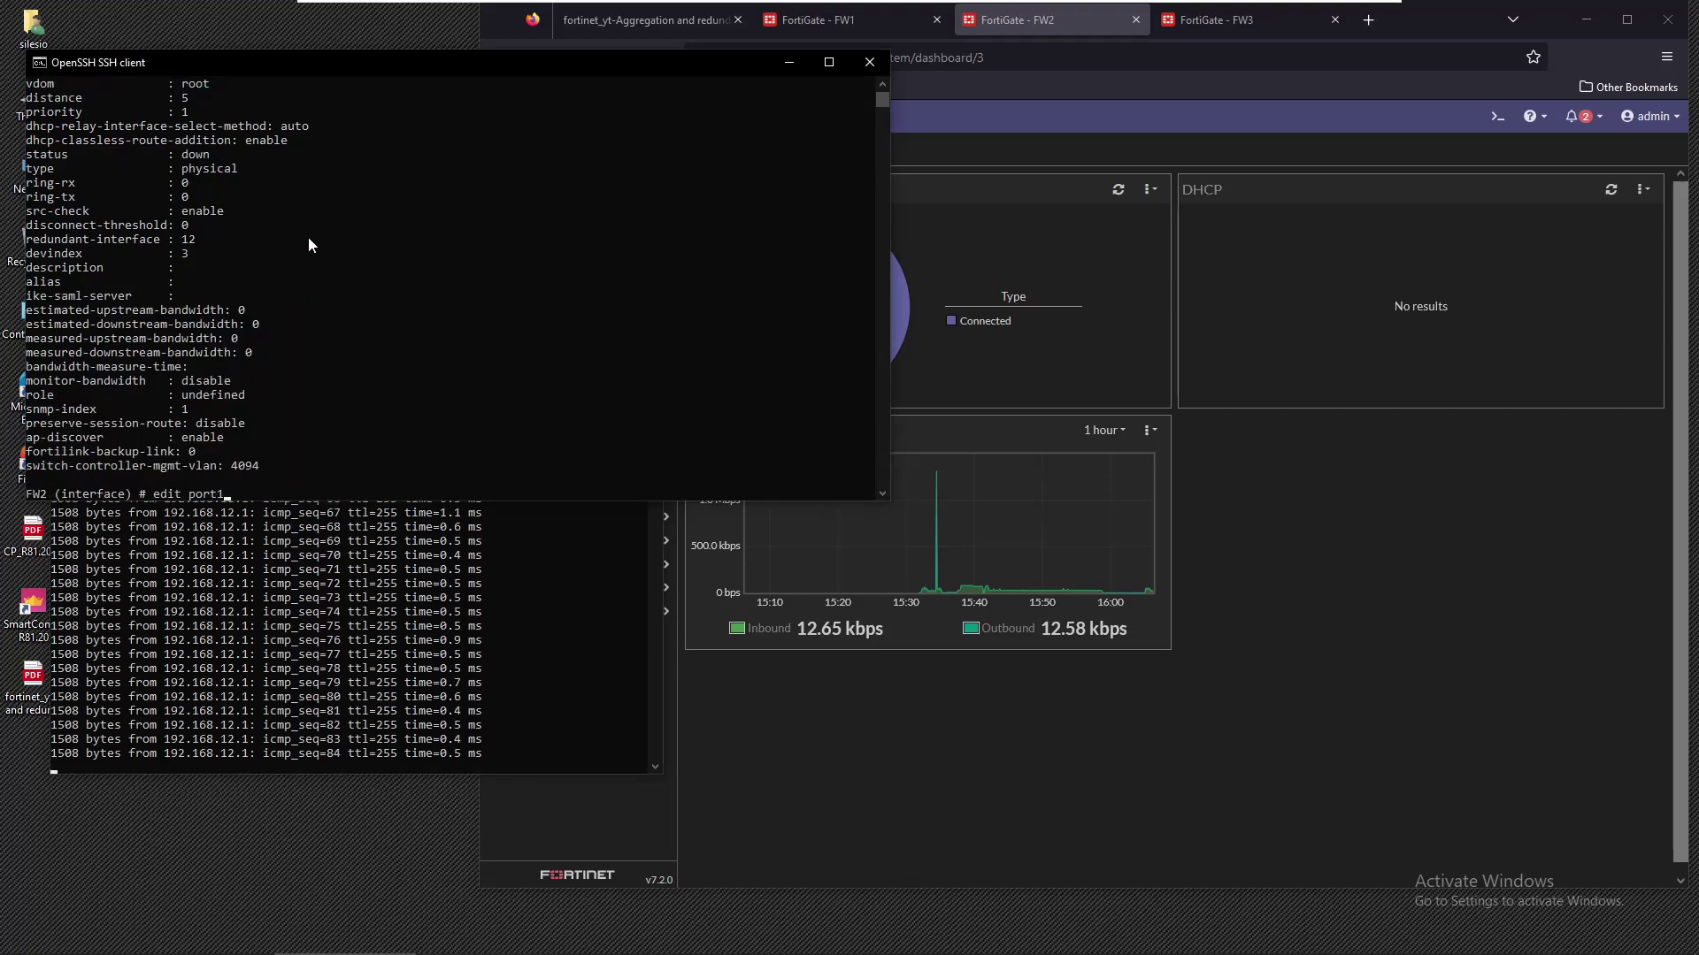
key("Return")
type("set")
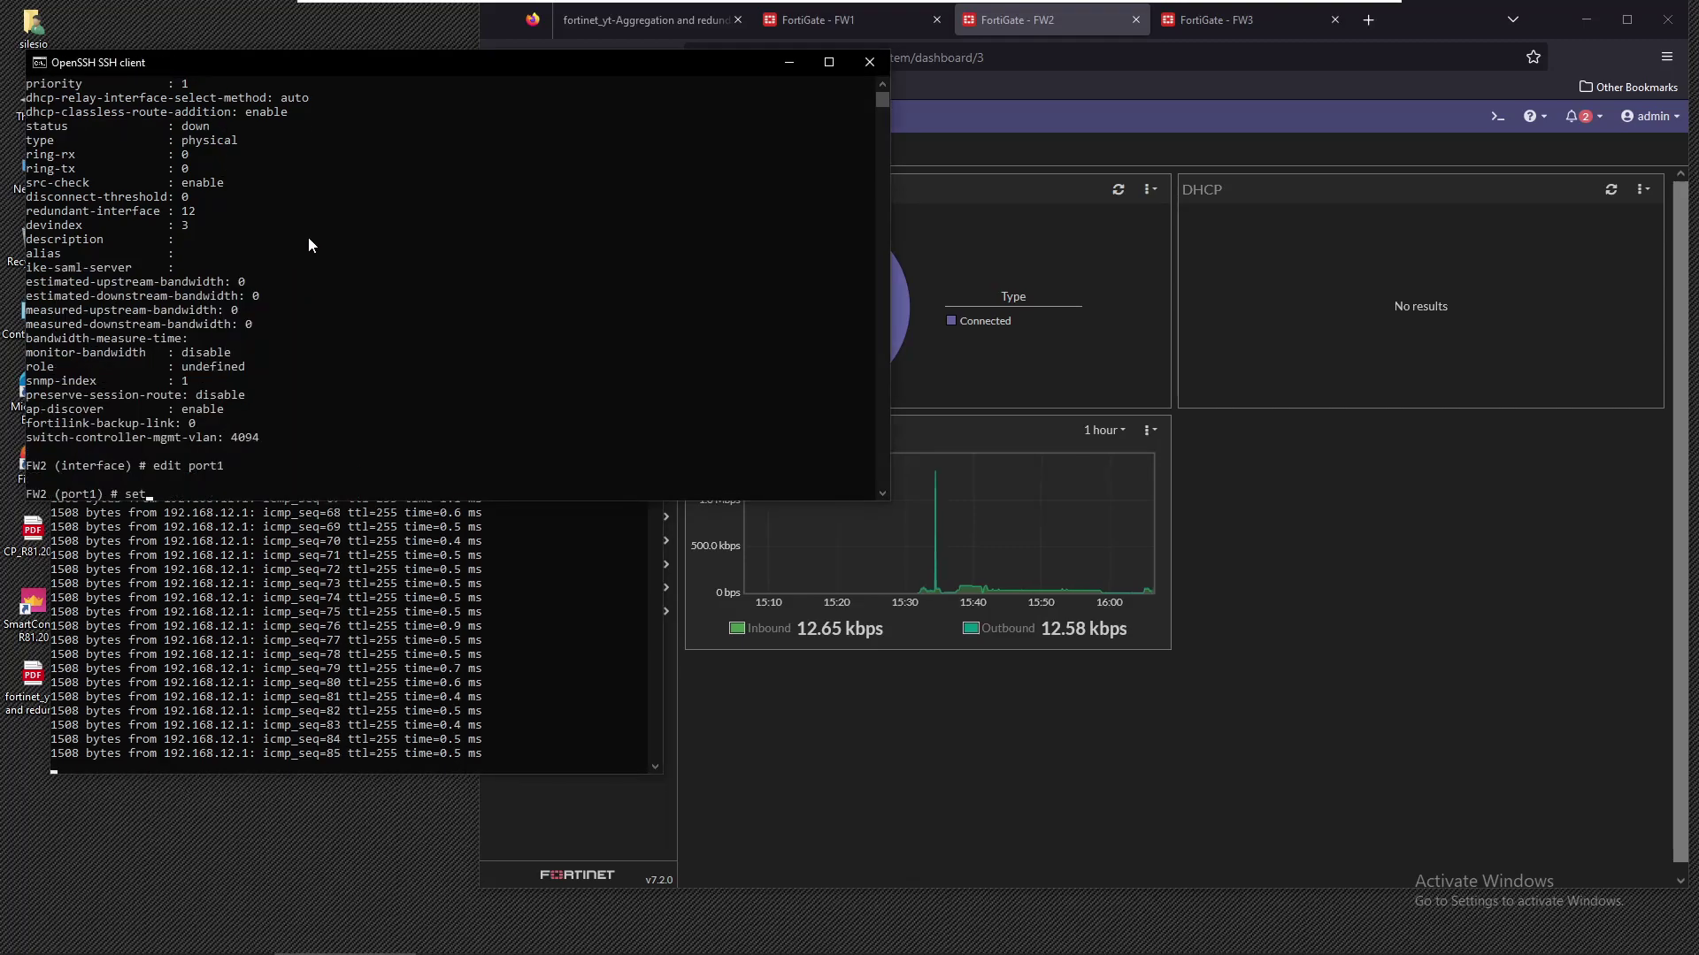
type(" status up")
key("Return")
type("next")
key("Return")
type("end")
key("Return")
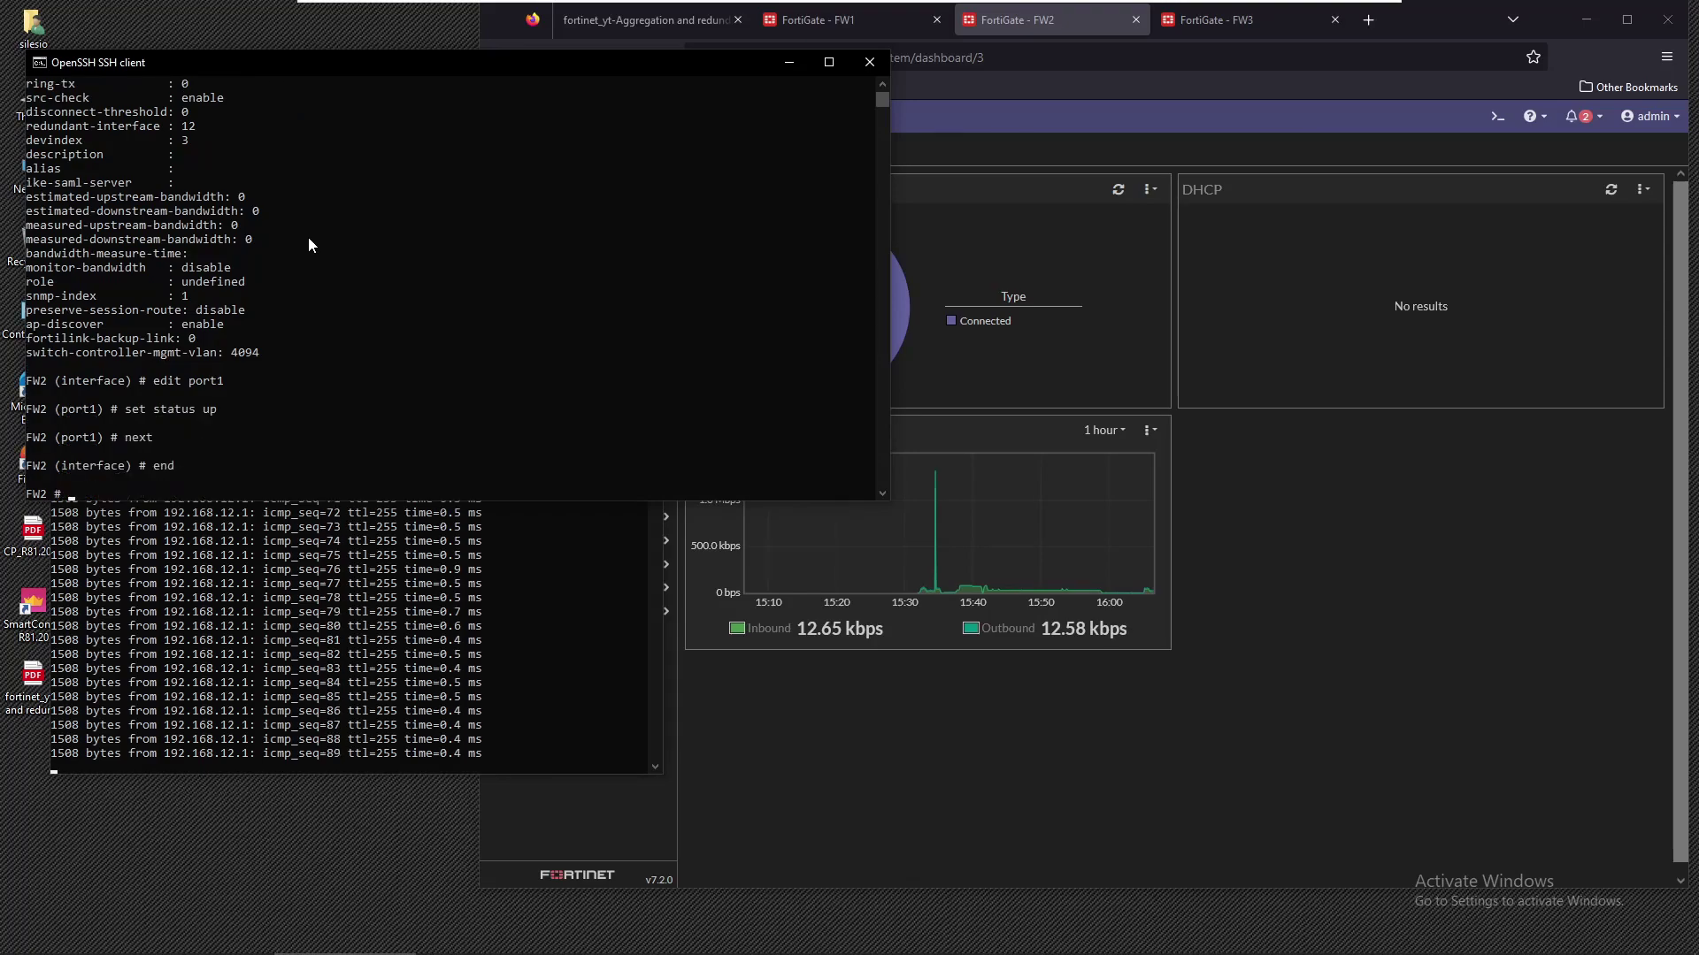
key("Return")
key("Return")
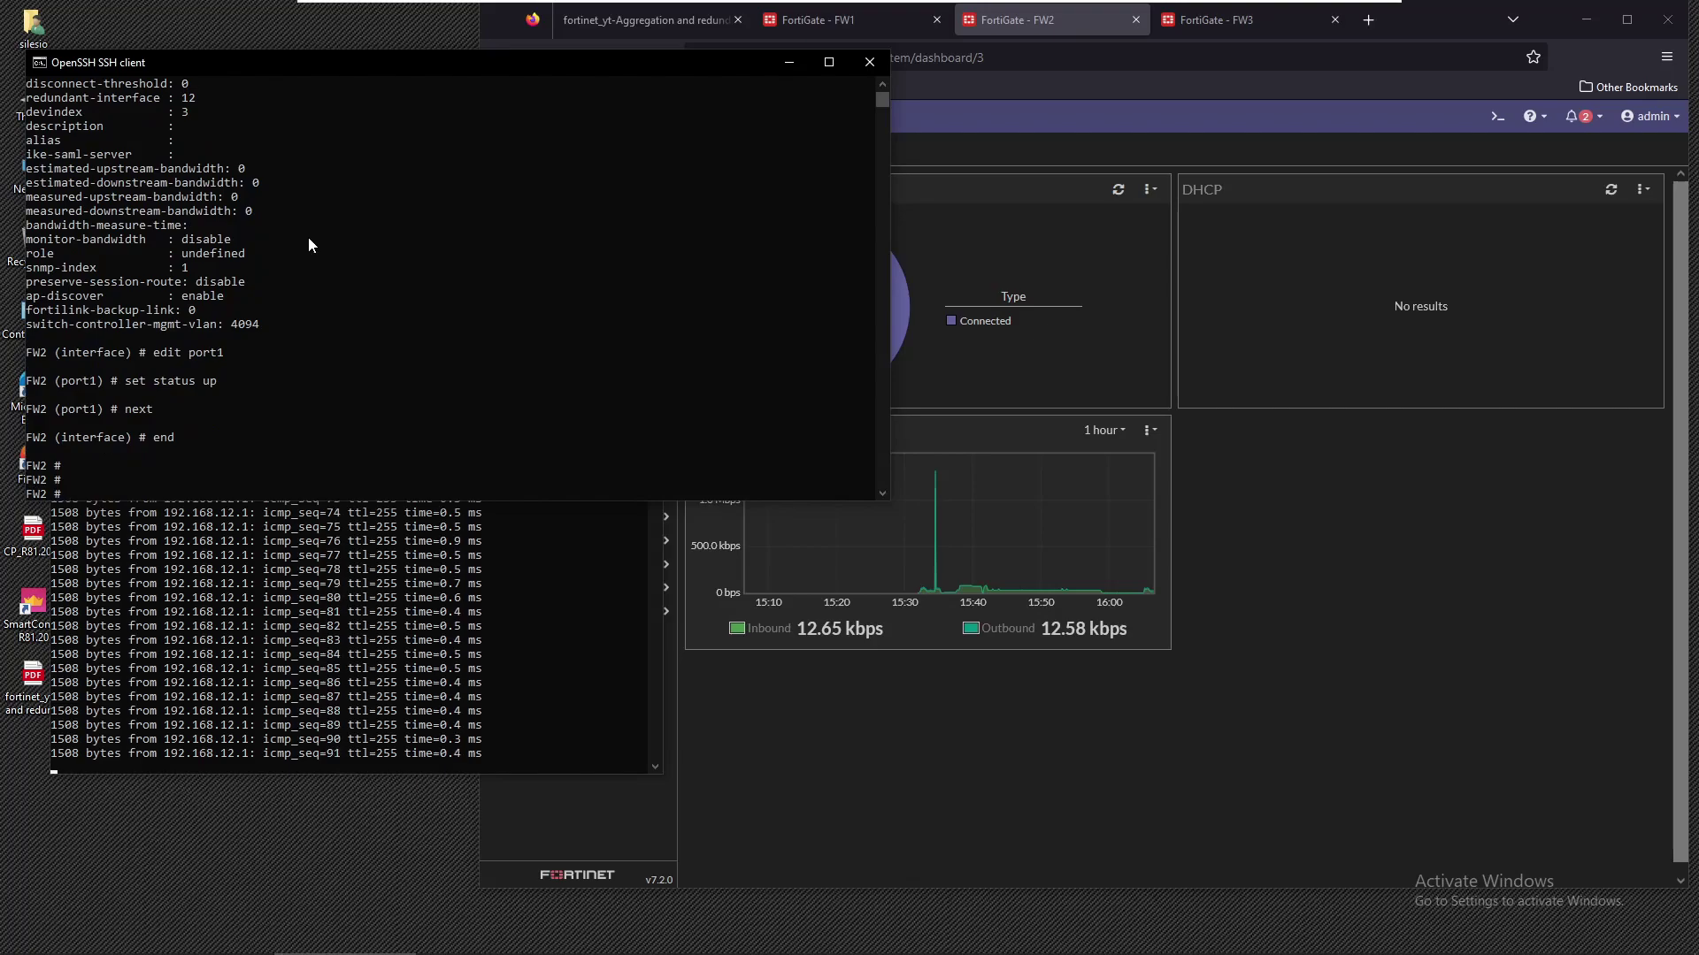
Examine interface 12's bandwidth graph in the browser and the ping statistics in the terminal
left_click(819, 771)
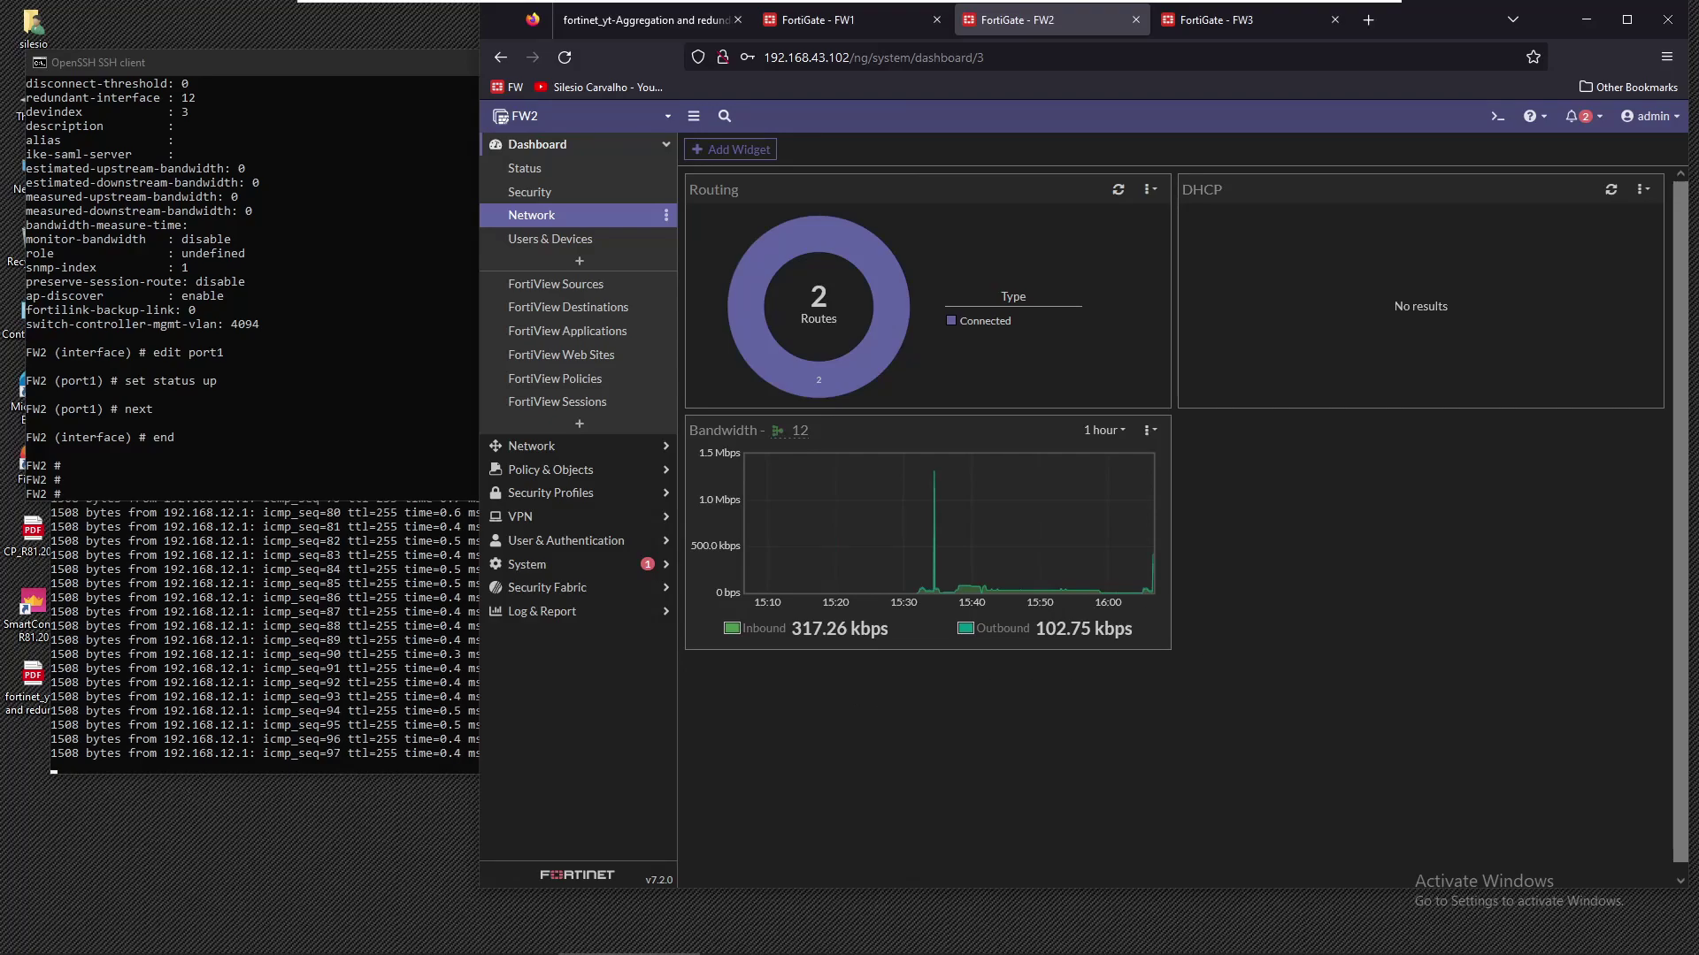
mouse_move(1152, 591)
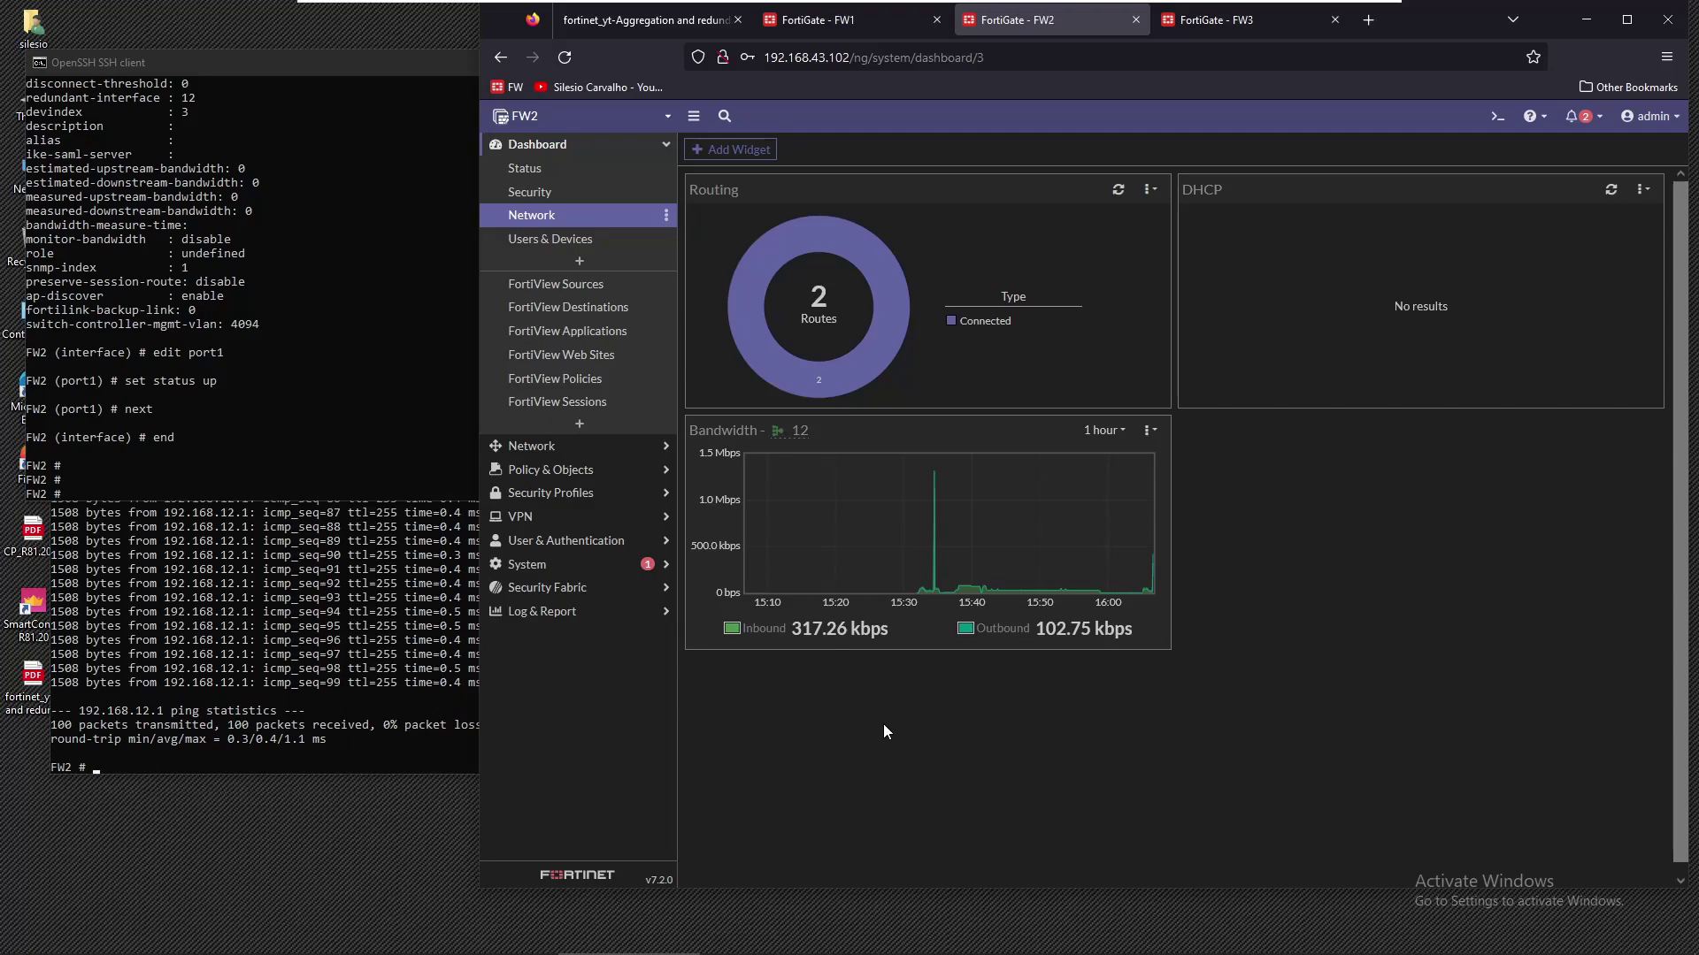
left_click(305, 699)
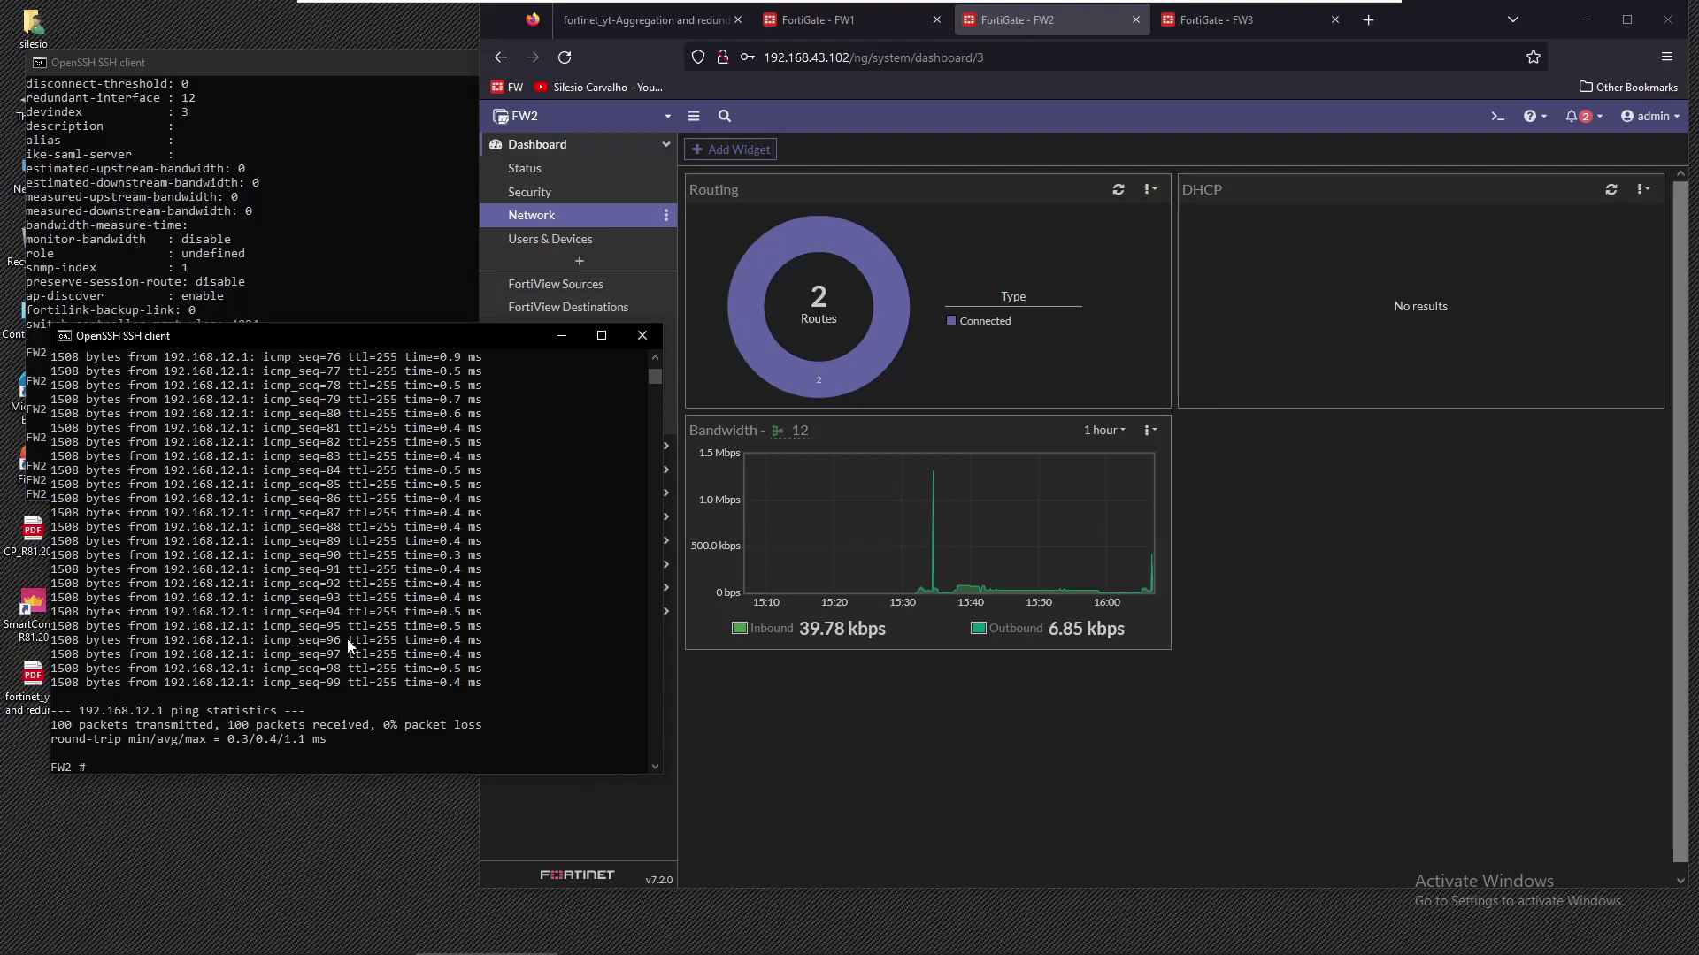
left_click(749, 735)
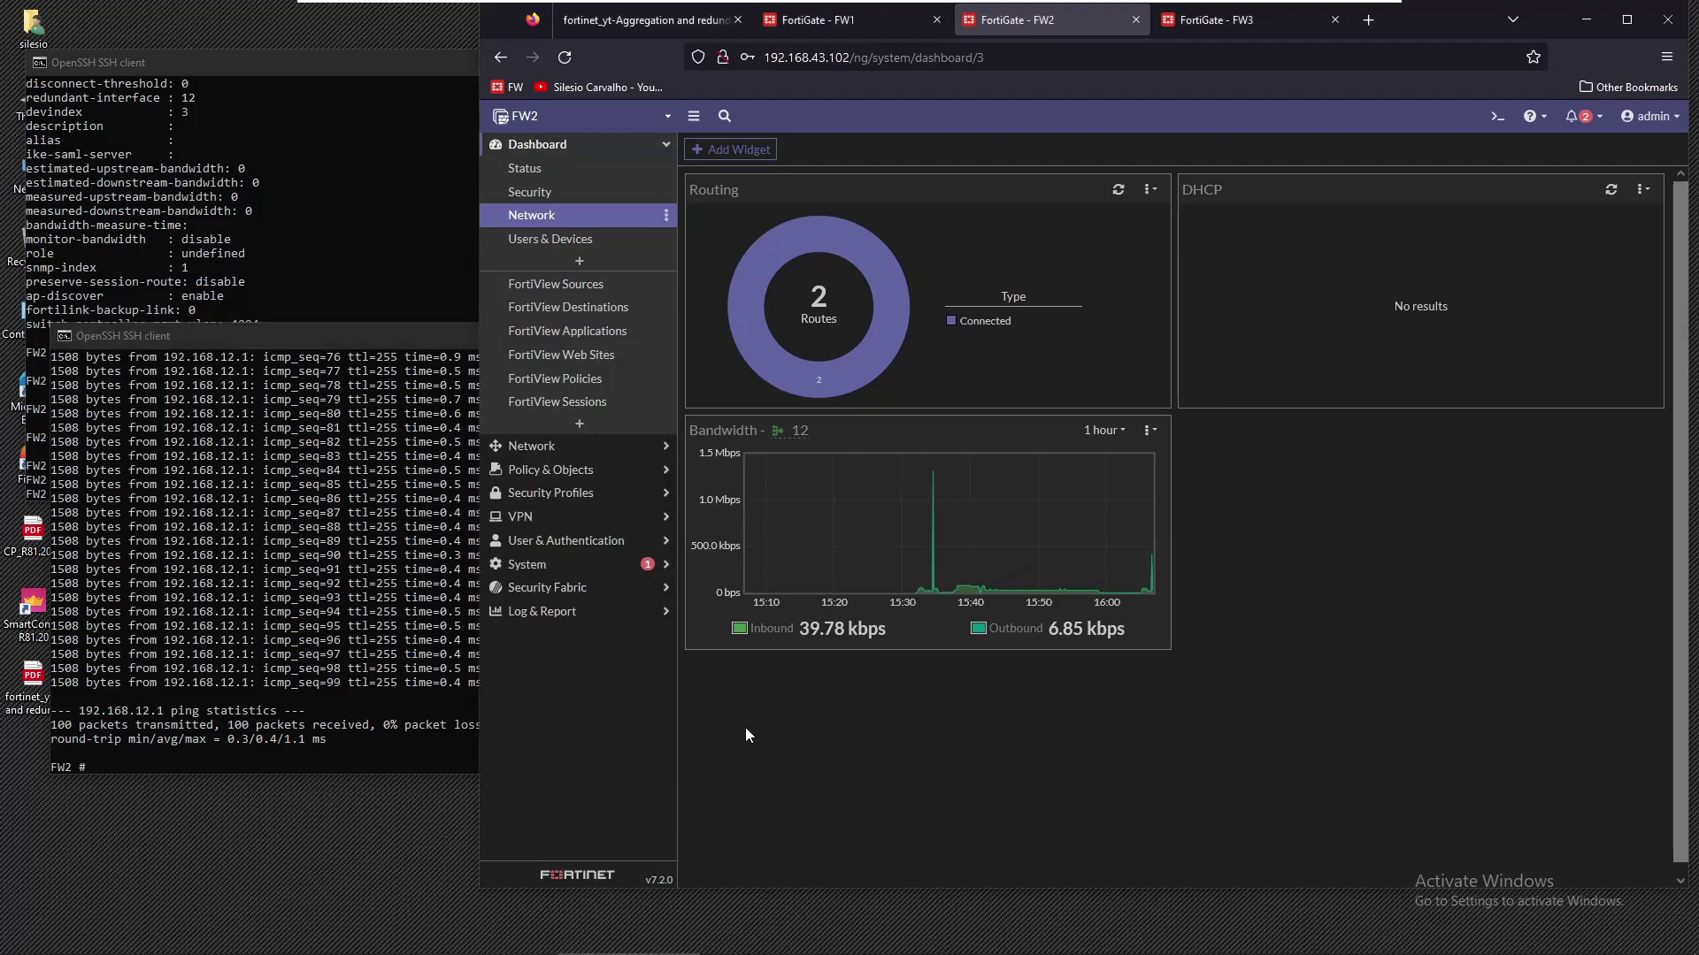
Open FW2's network interface list and widen the browser window to show more of its columns
left_click(541, 447)
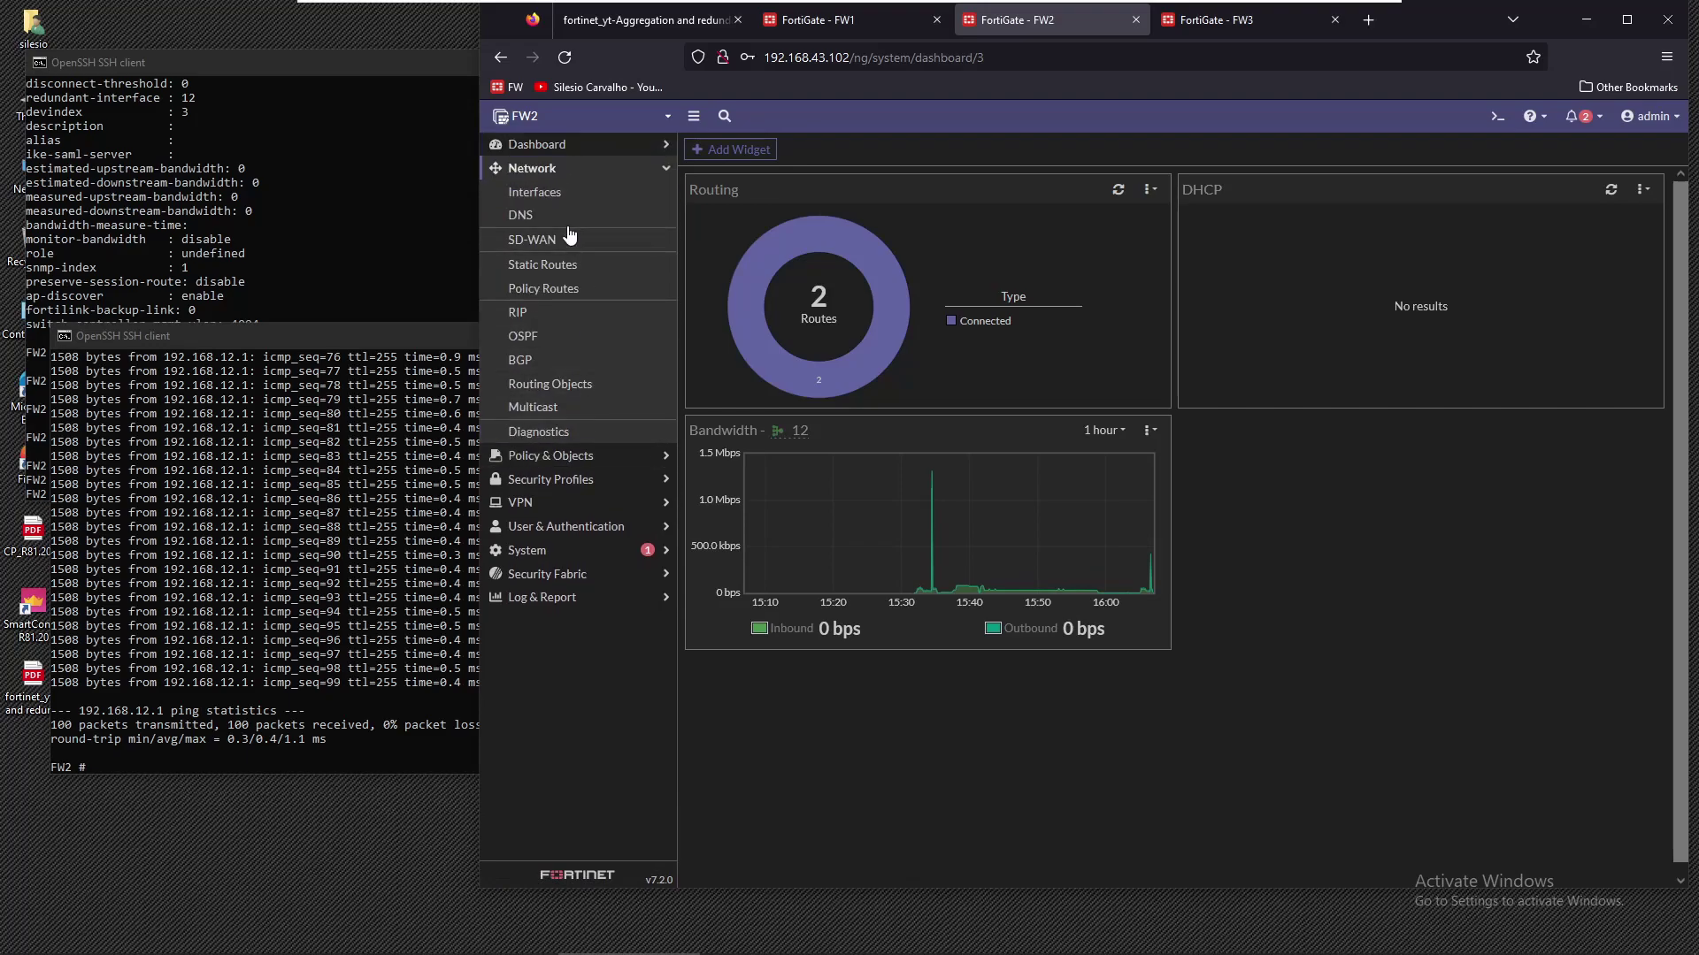
left_click(564, 196)
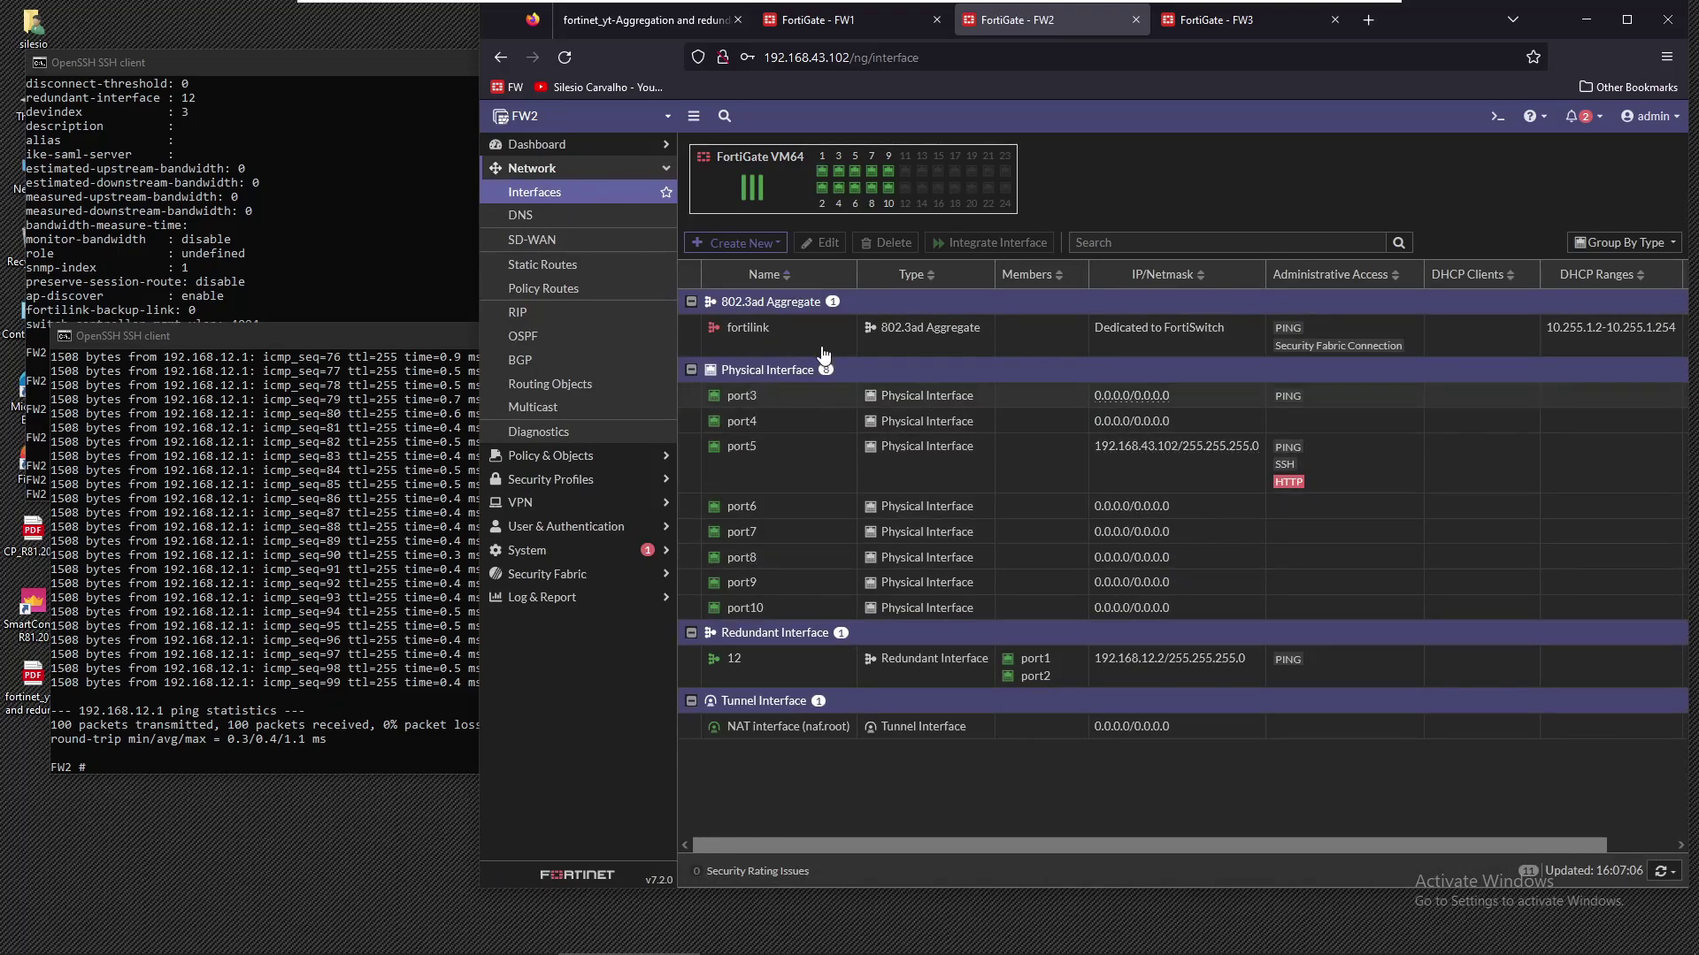
left_click_drag(481, 71, 390, 71)
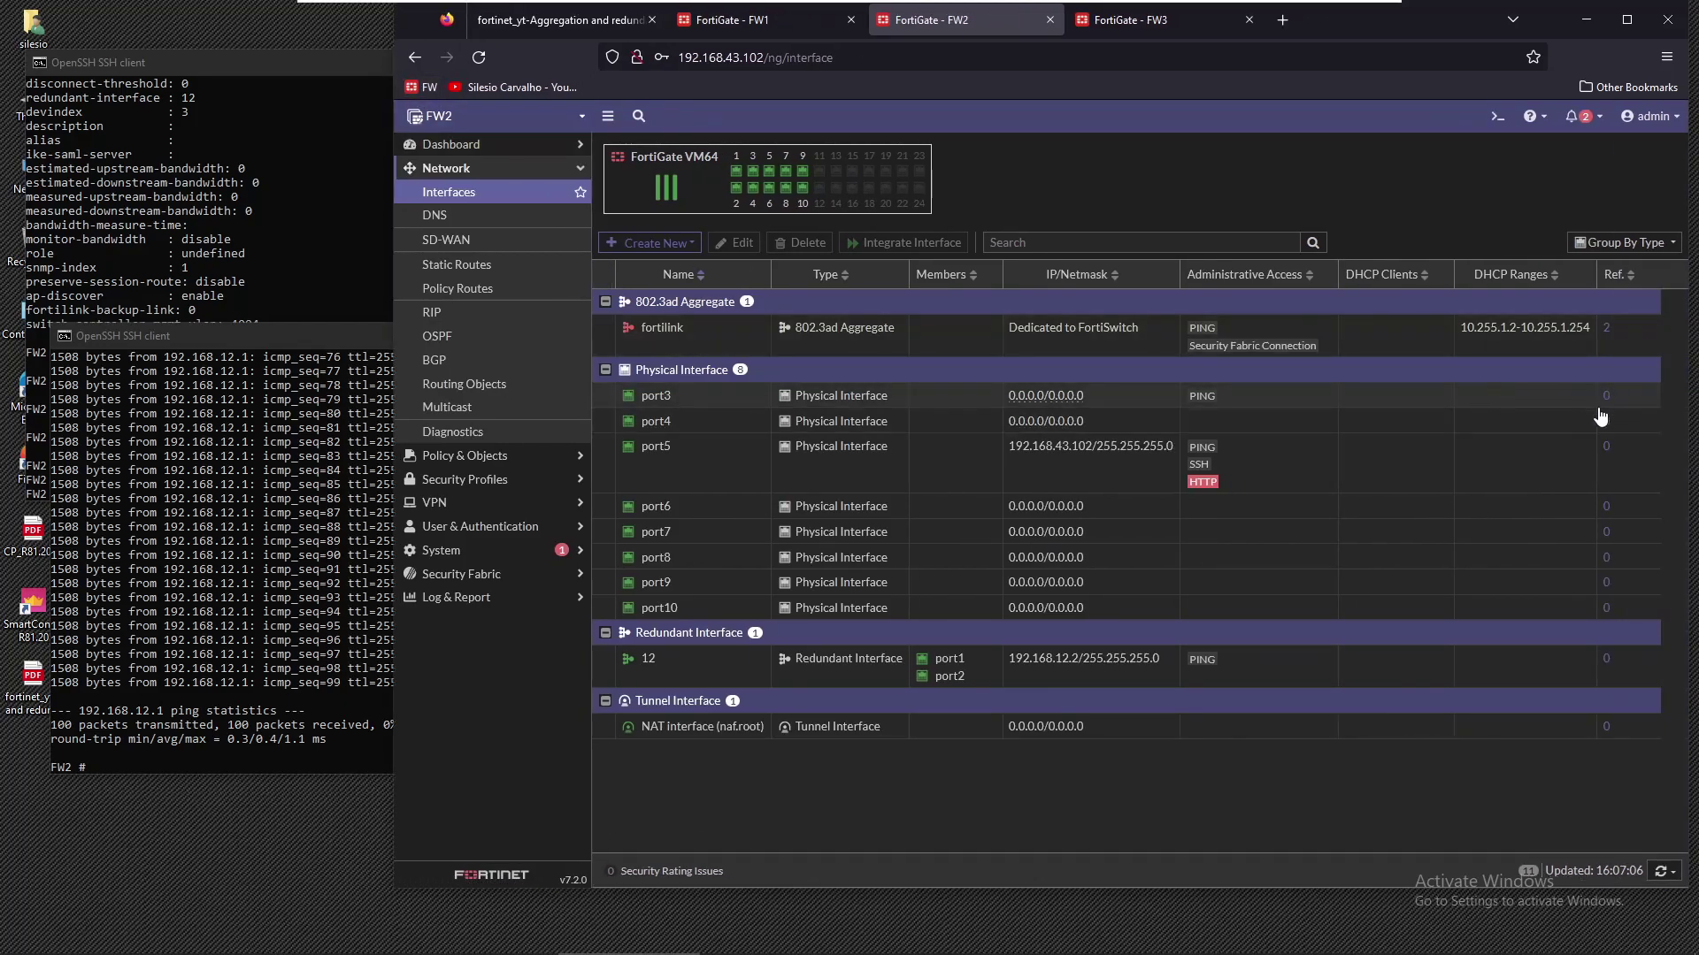
Start a new interface on FW2 named 34, of type 802.3ad Aggregate, with port3 and port4 as members
left_click(646, 244)
left_click(645, 265)
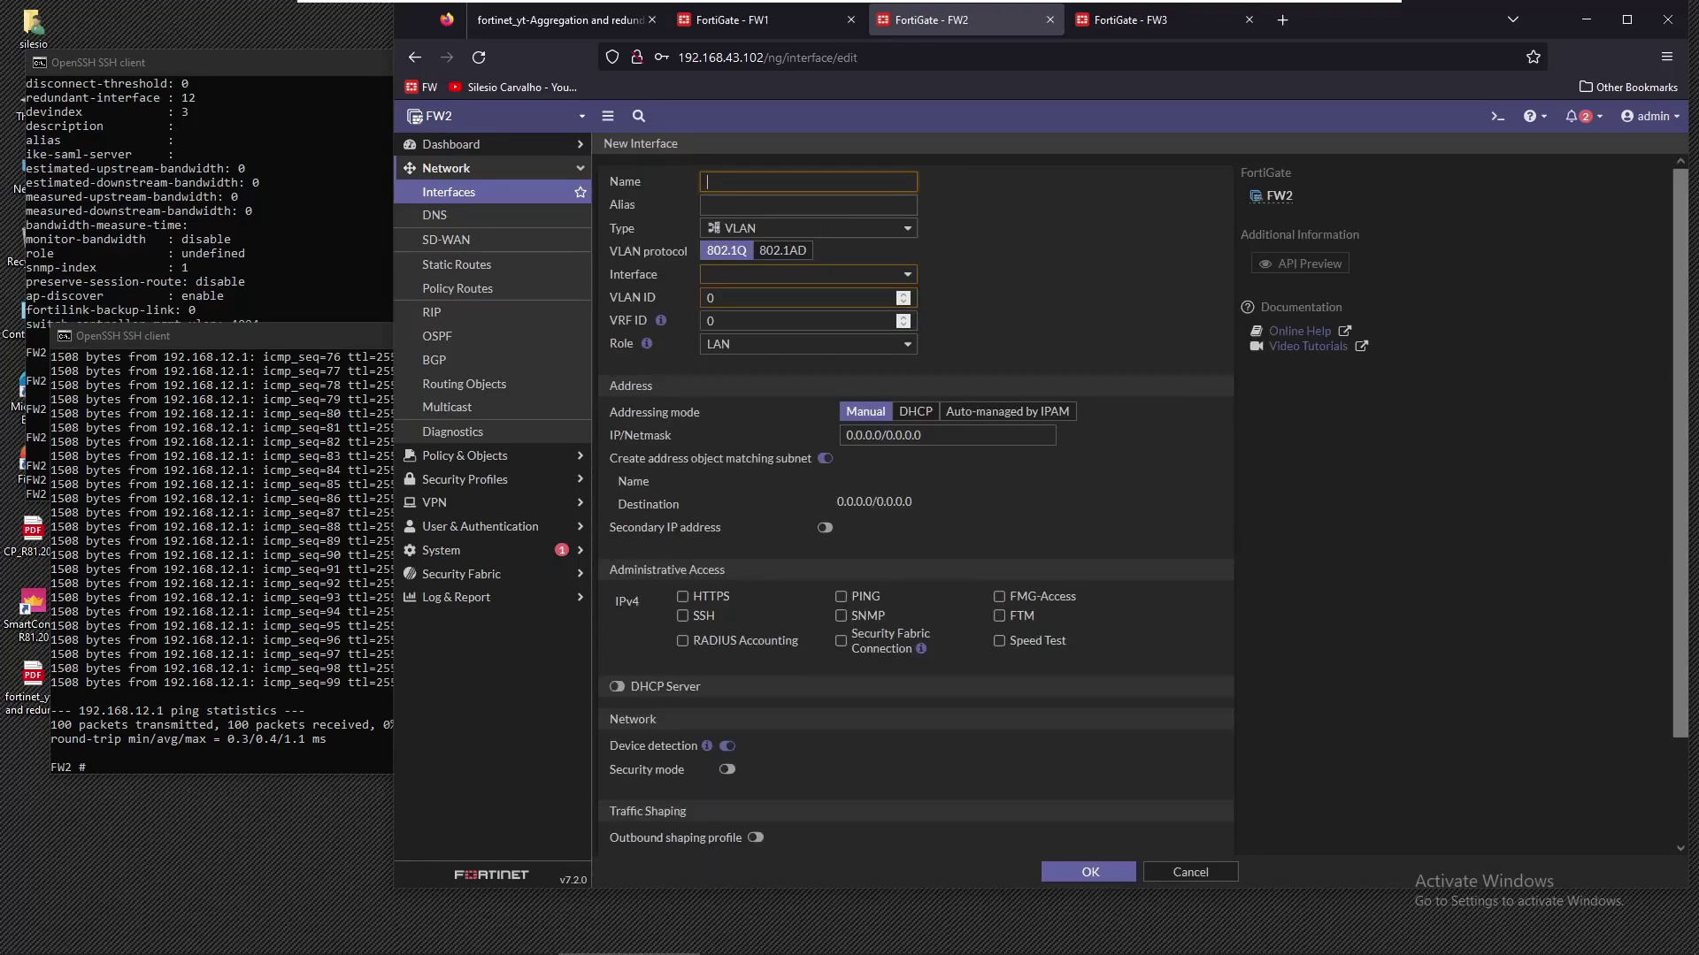
type("34")
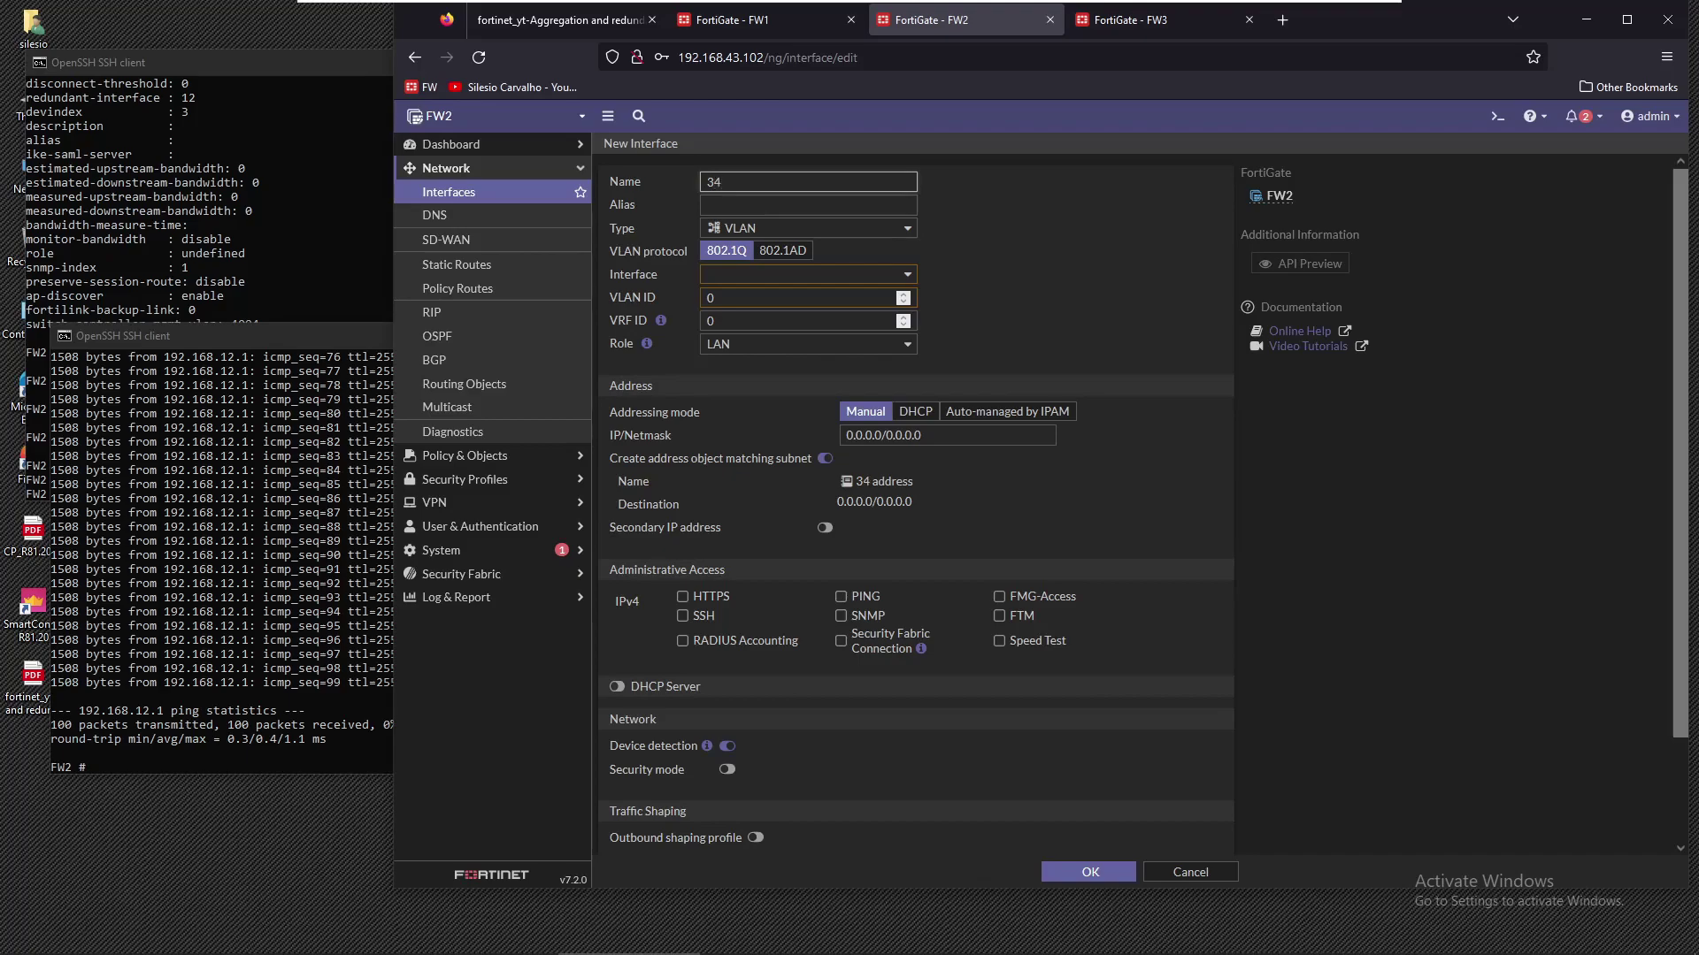
left_click(777, 226)
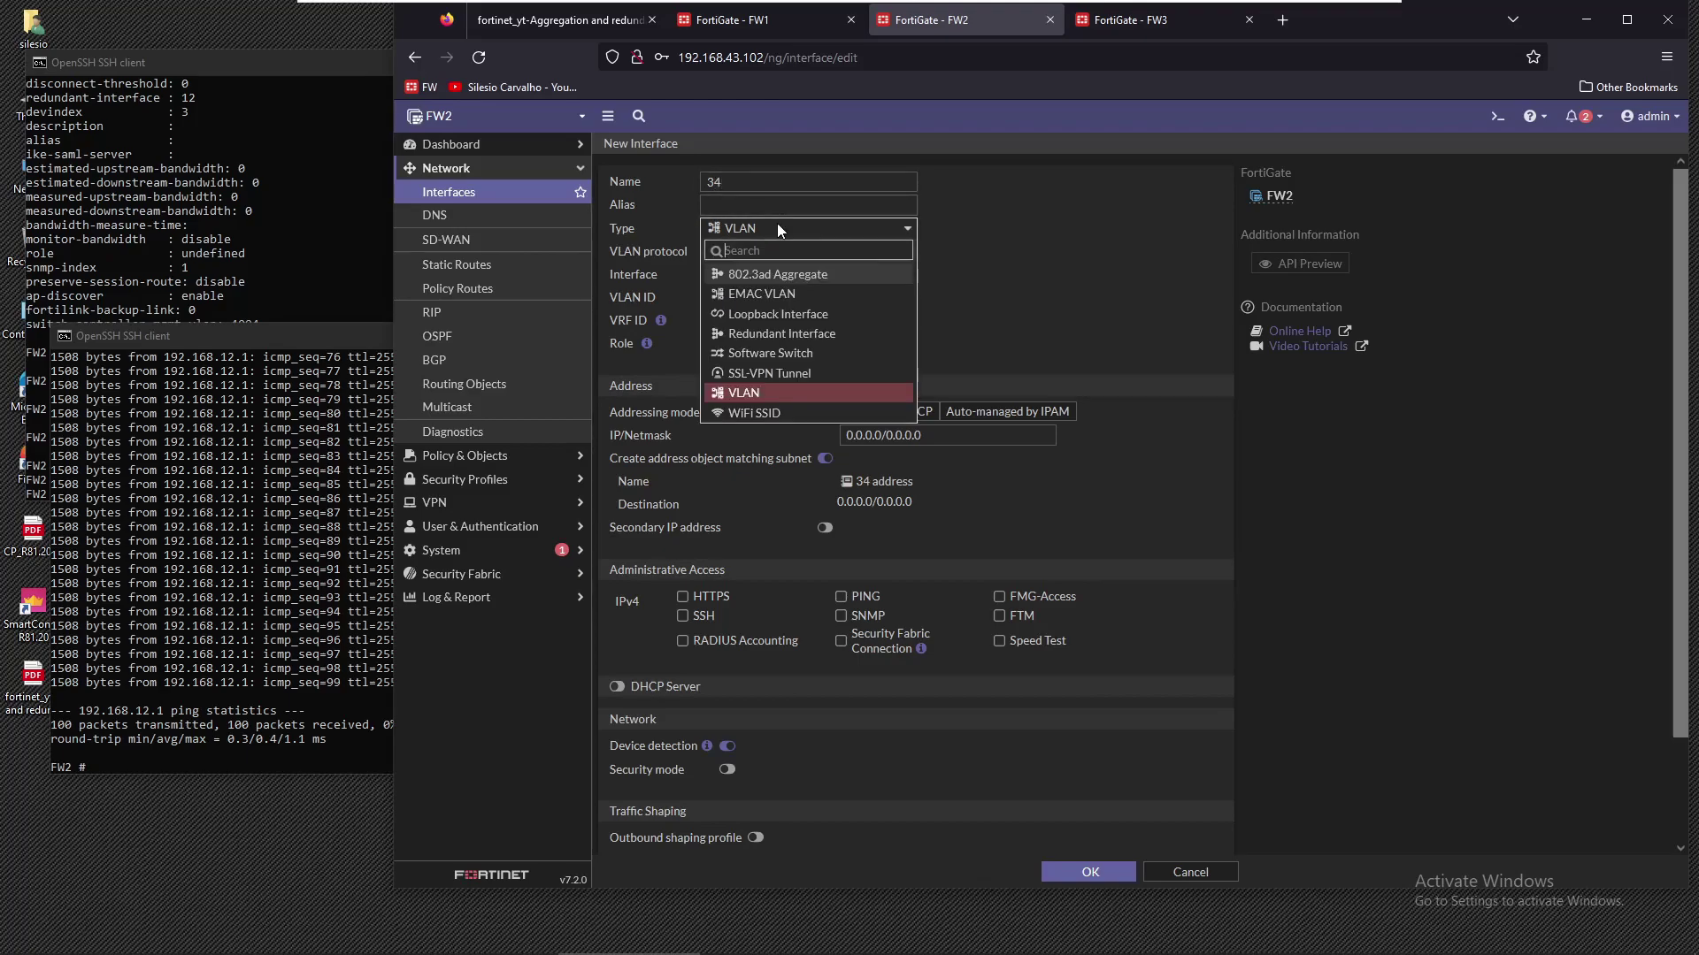
left_click(807, 278)
left_click(782, 281)
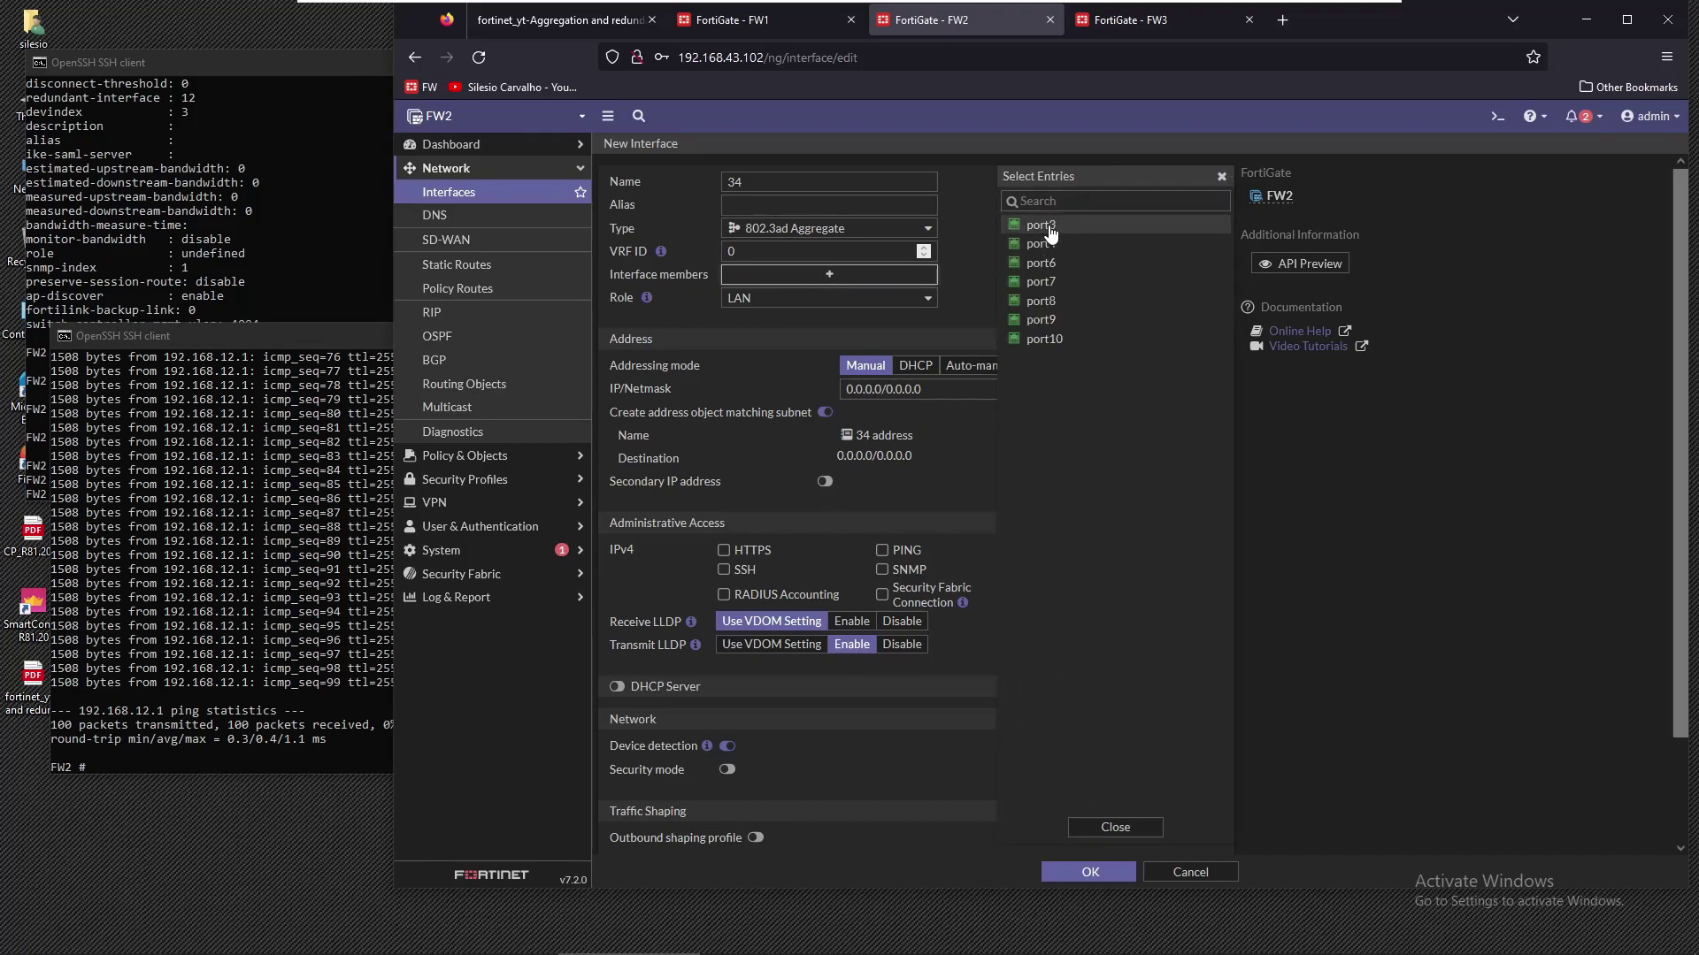
left_click(1041, 227)
left_click(1049, 245)
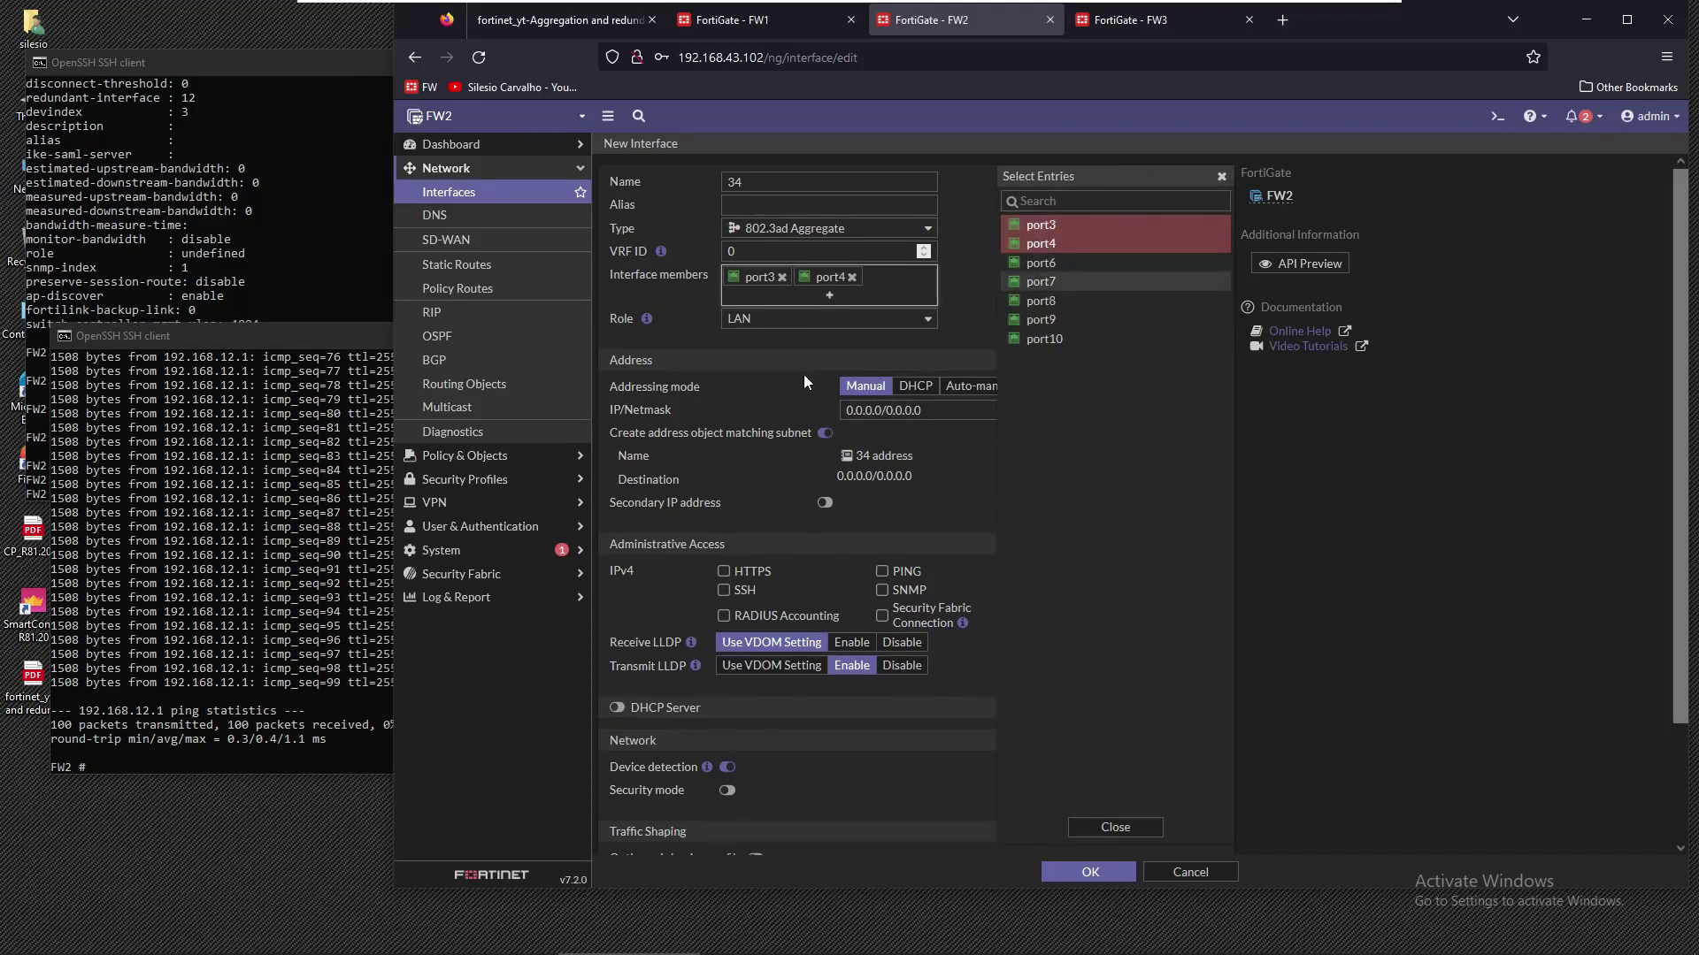
Give interface 34 the IP/netmask 192.168.34.2/24, disable creating a matching address object, allow PING access, and save the interface
left_click(885, 410)
key("ctrl+a")
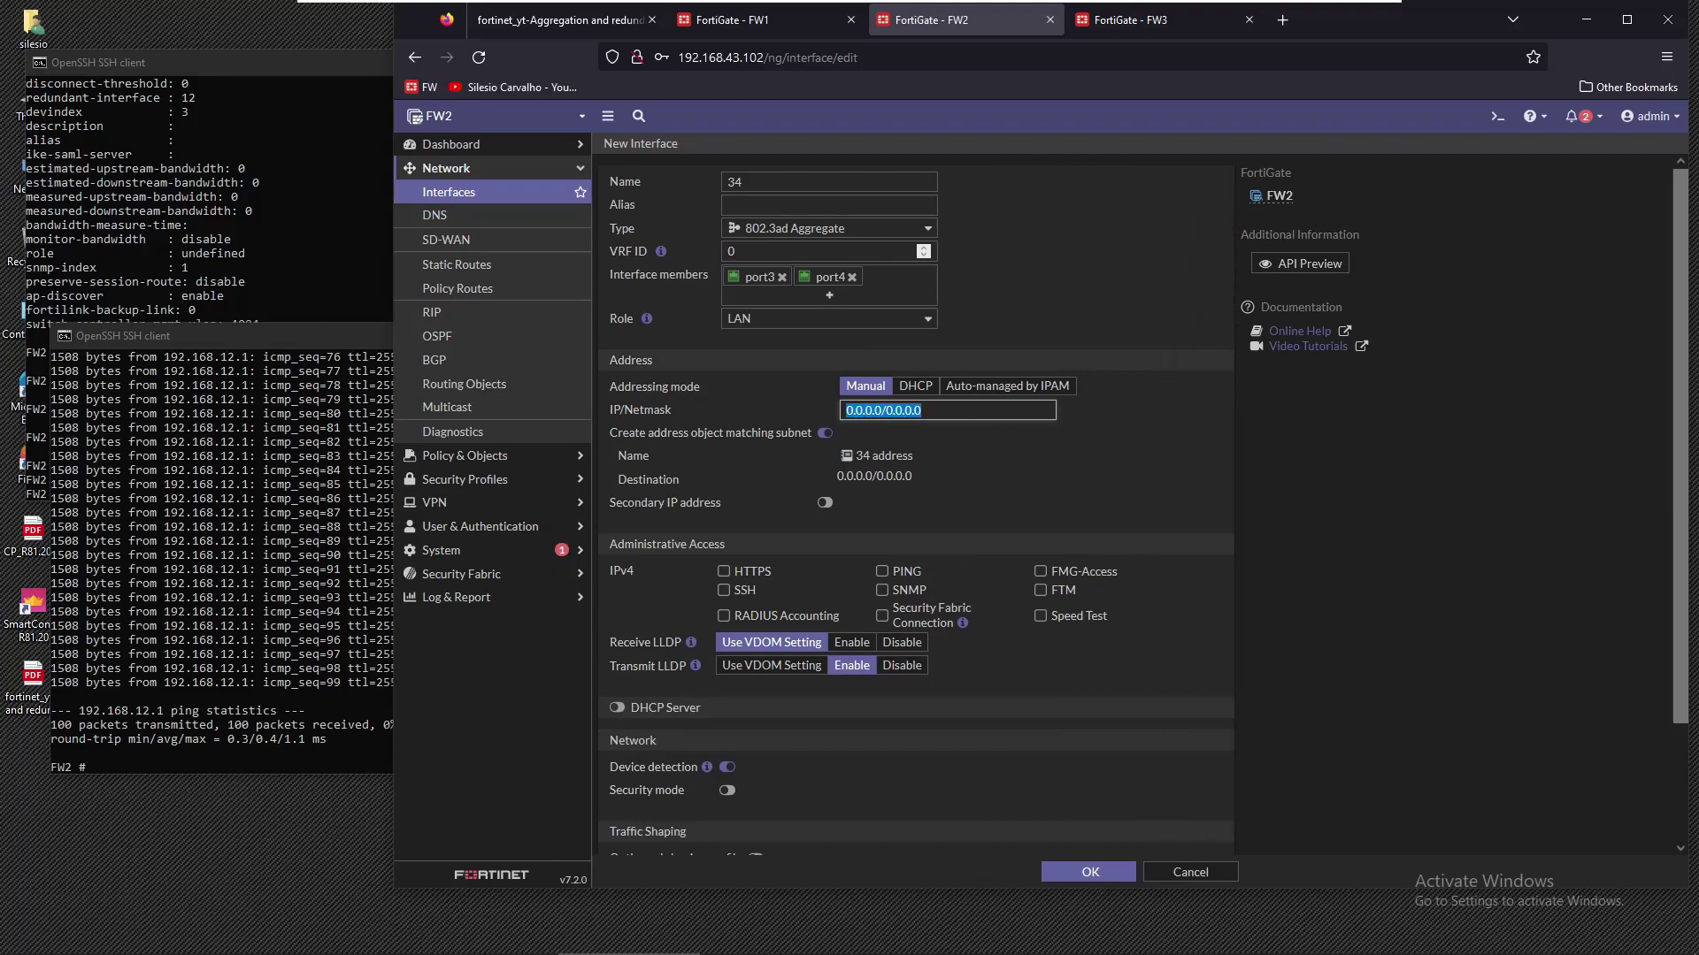
type("192")
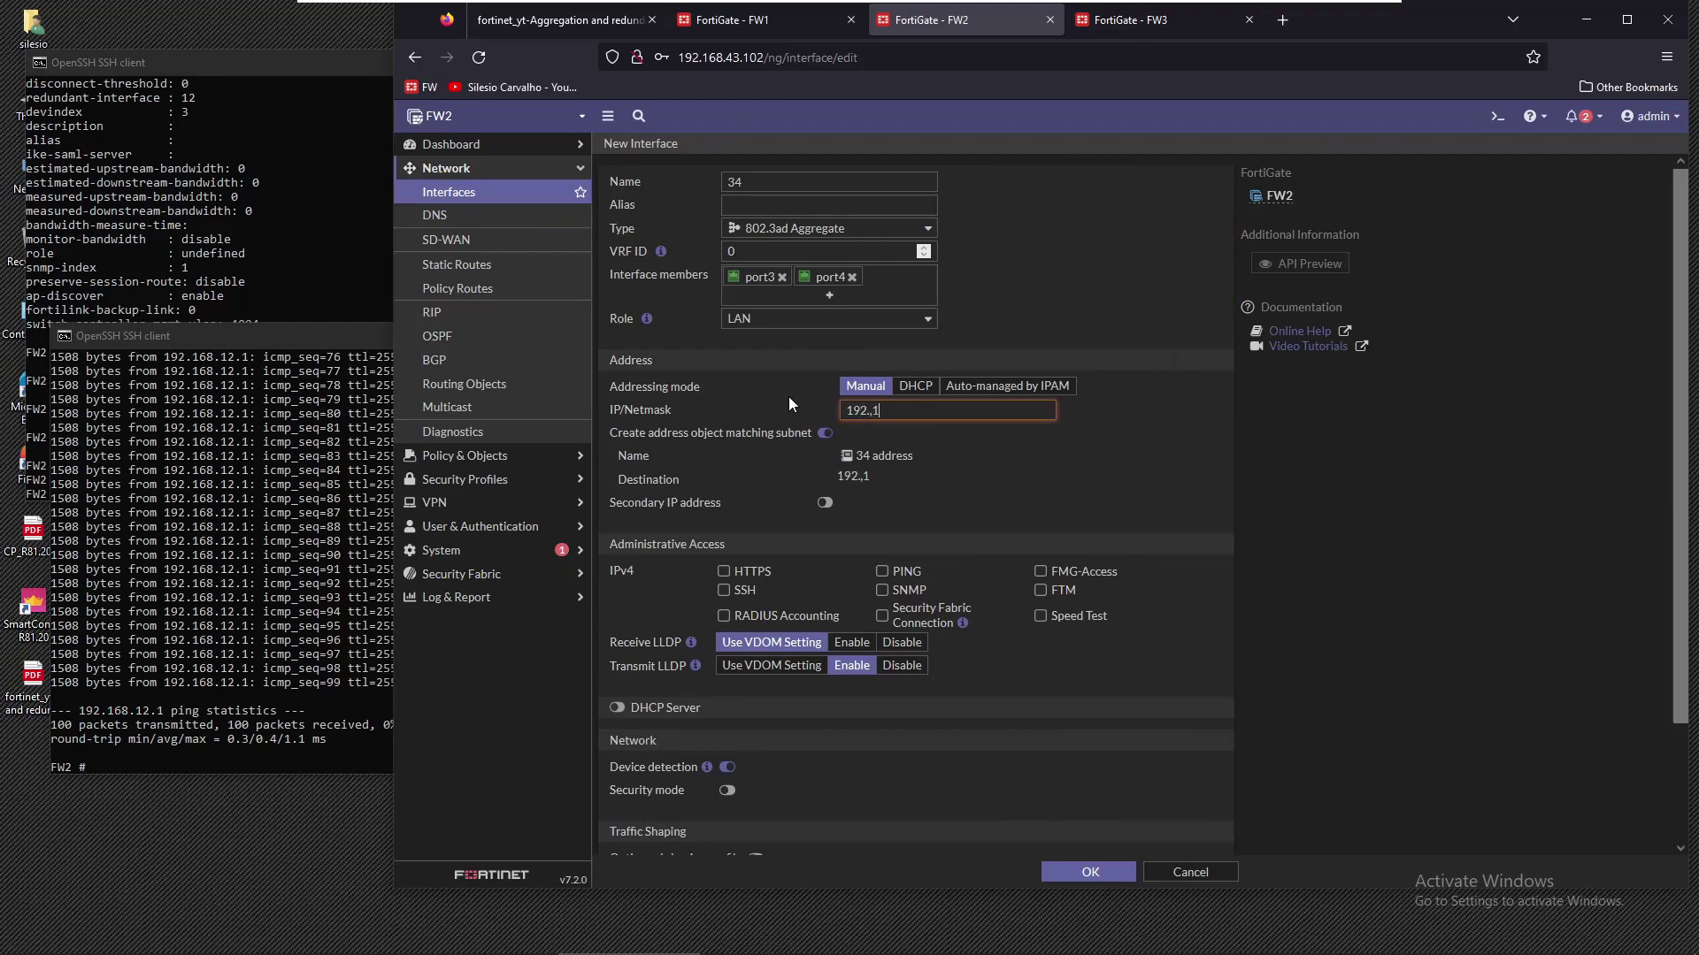
type(".168.34.2/24")
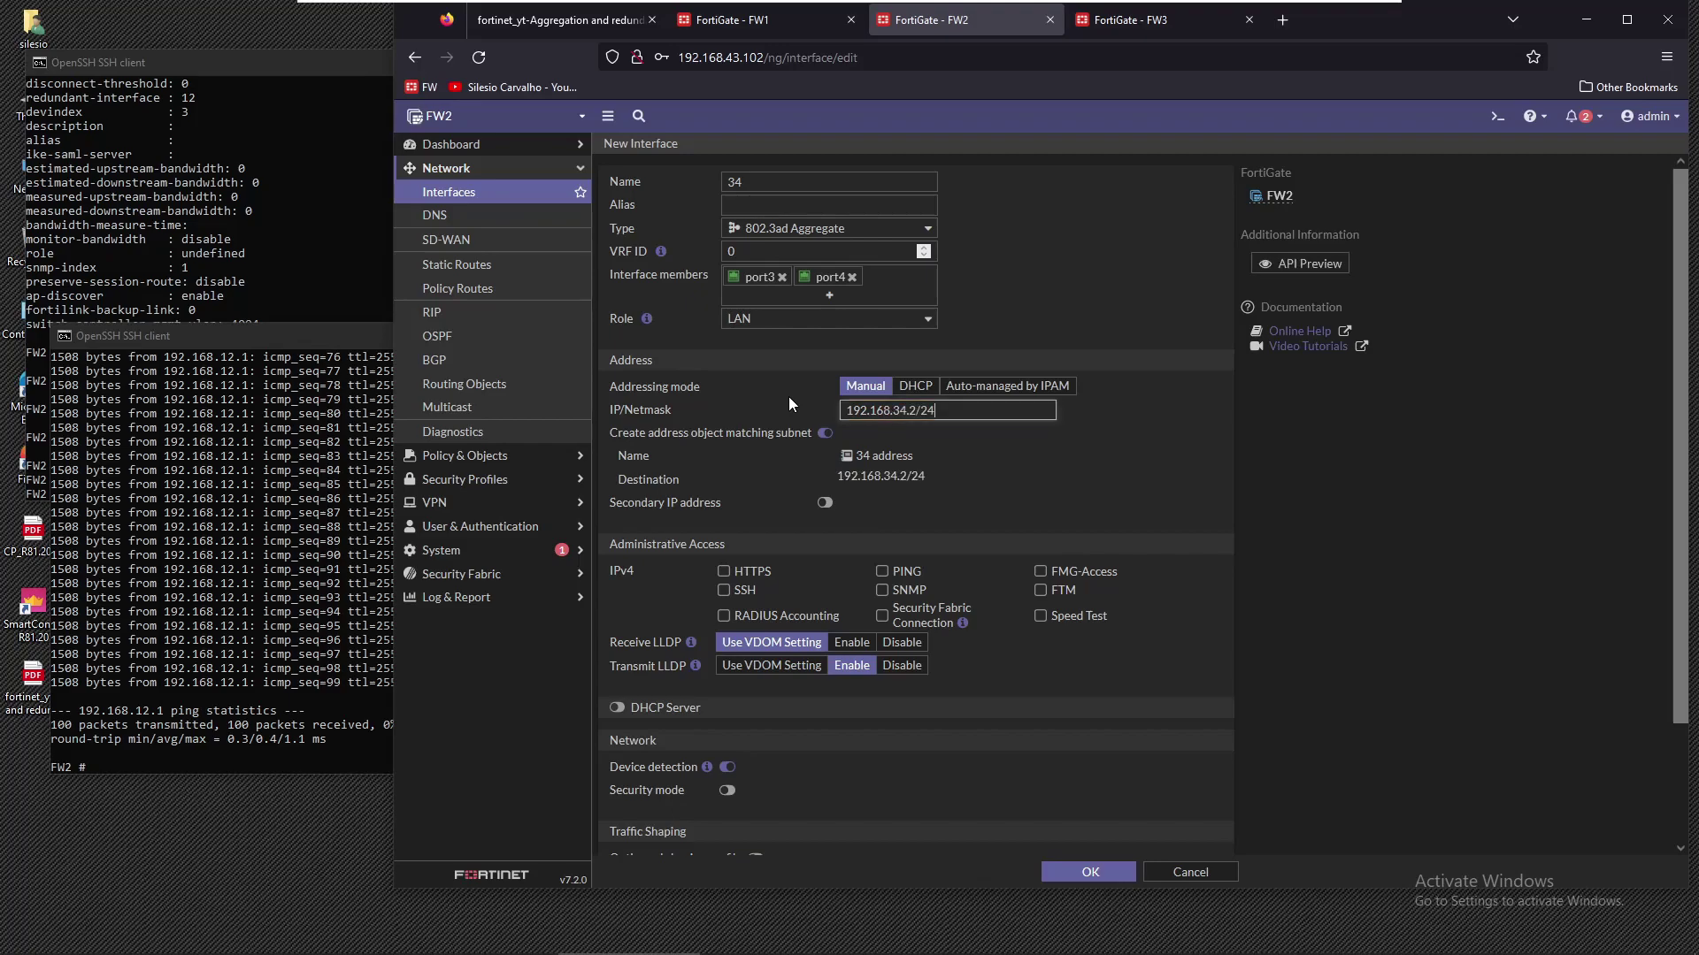
left_click(823, 434)
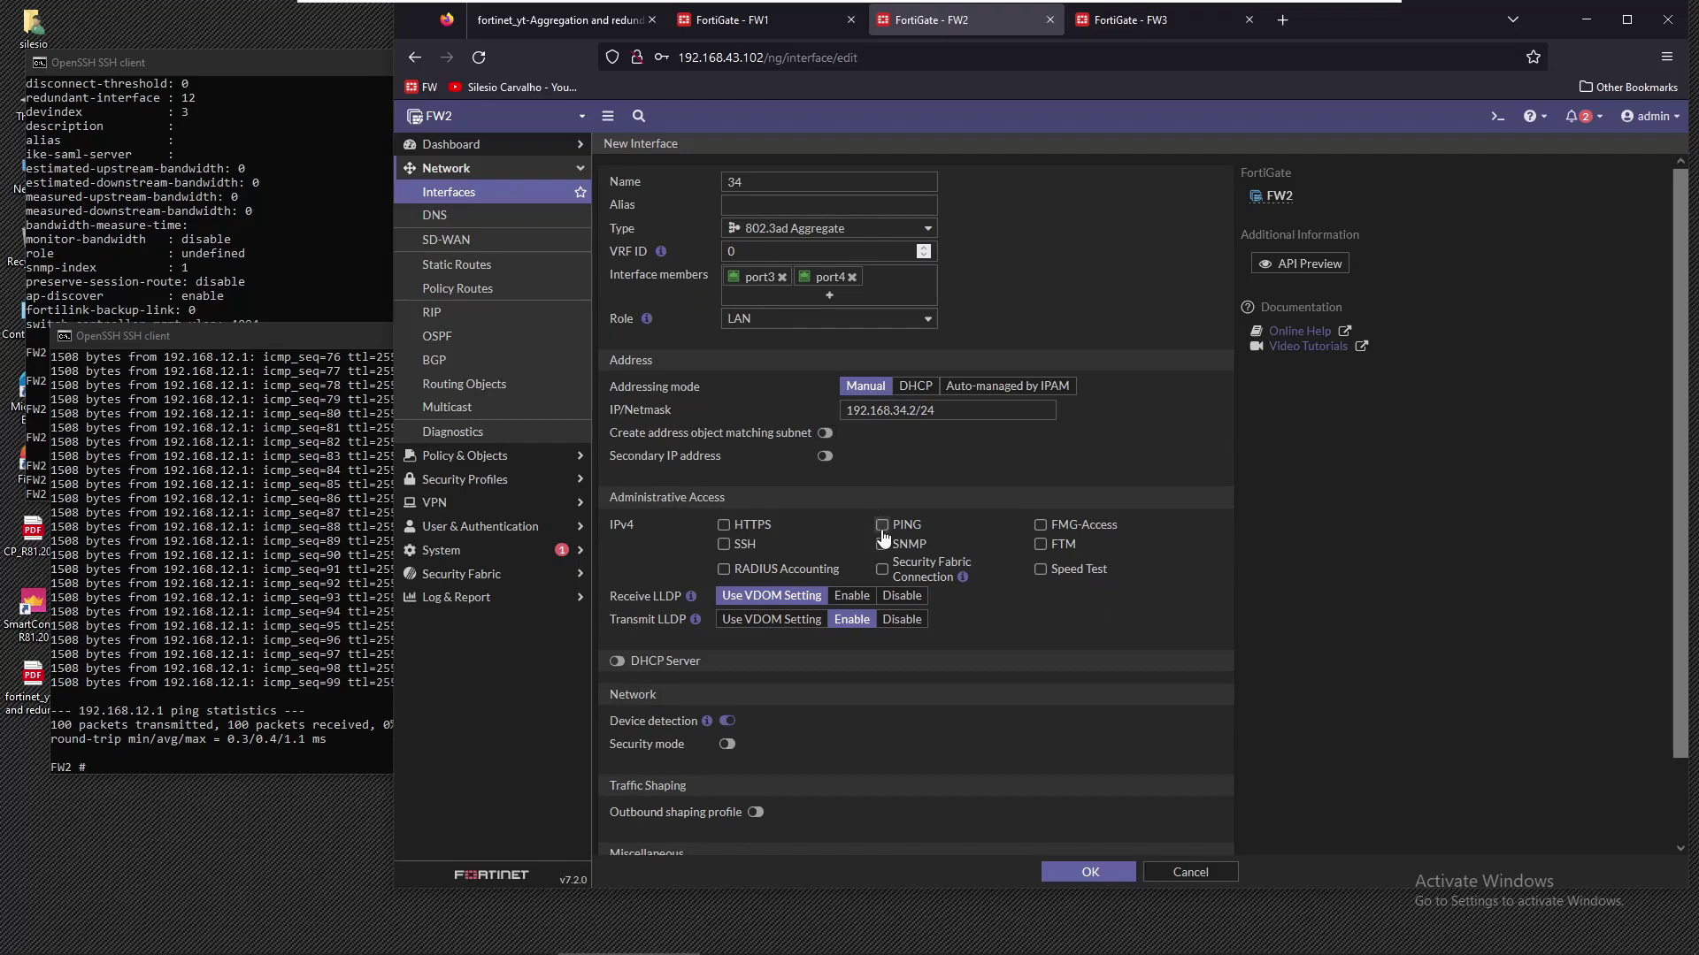
left_click(881, 527)
left_click(1100, 869)
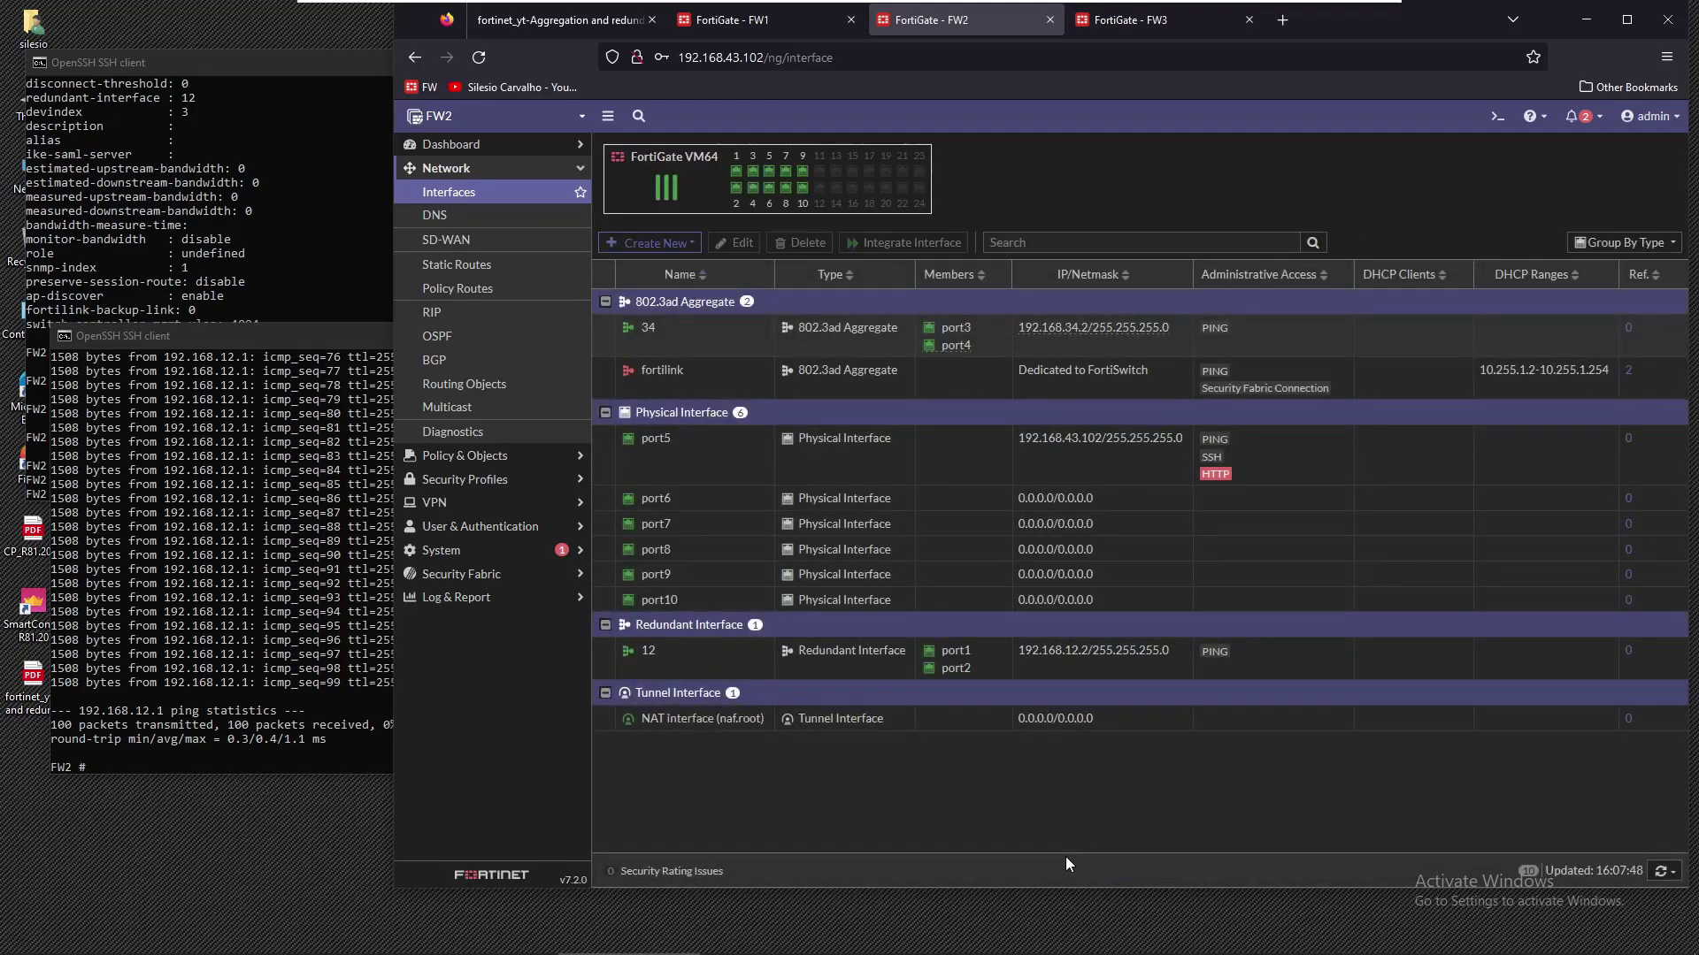
left_click(708, 348)
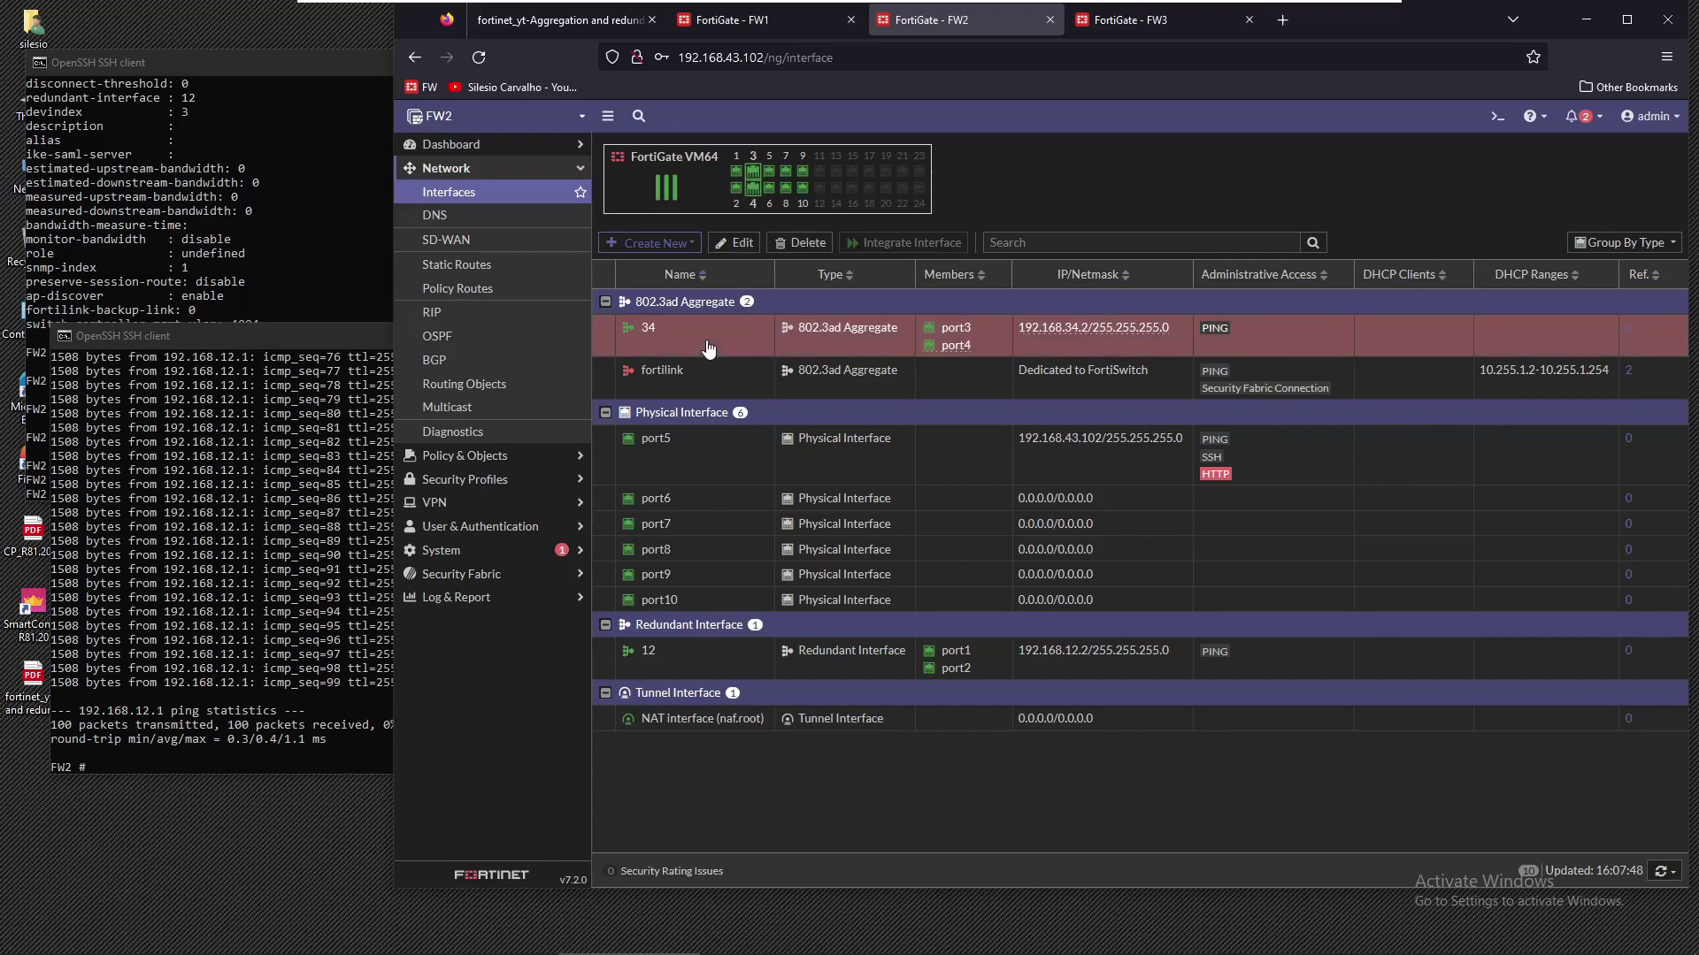
Switch to FW3 and start a new interface named 34, of type 802.3ad Aggregate, with port3 and port4 as members
left_click(1155, 25)
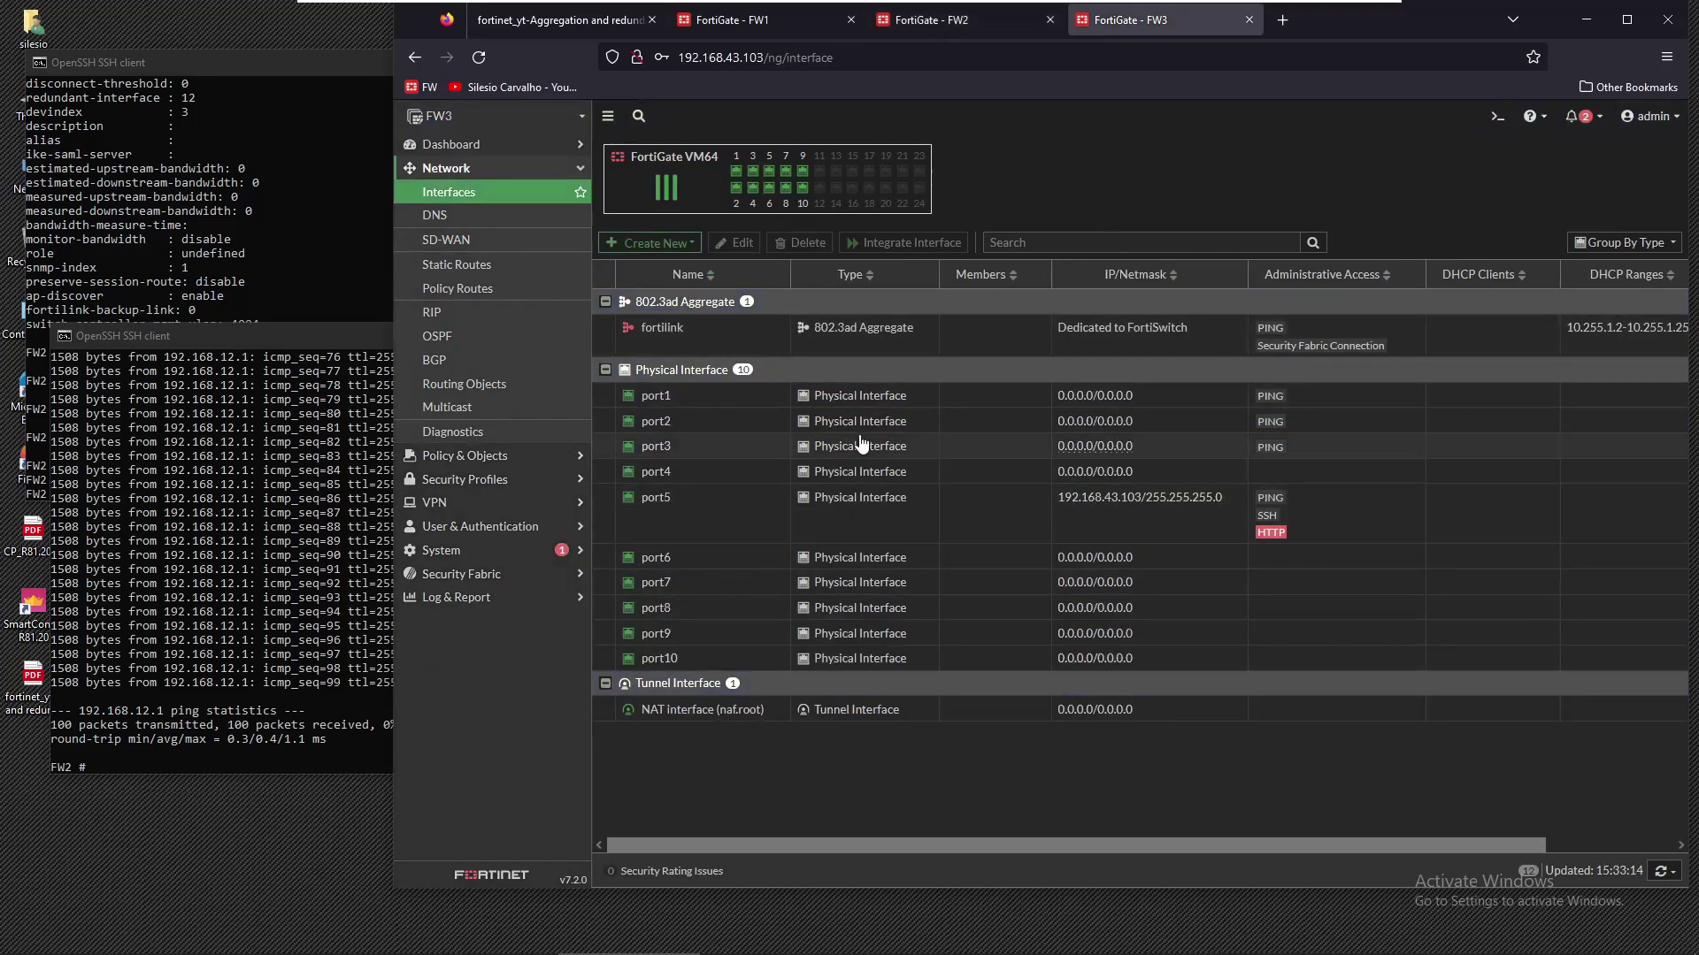
left_click(670, 244)
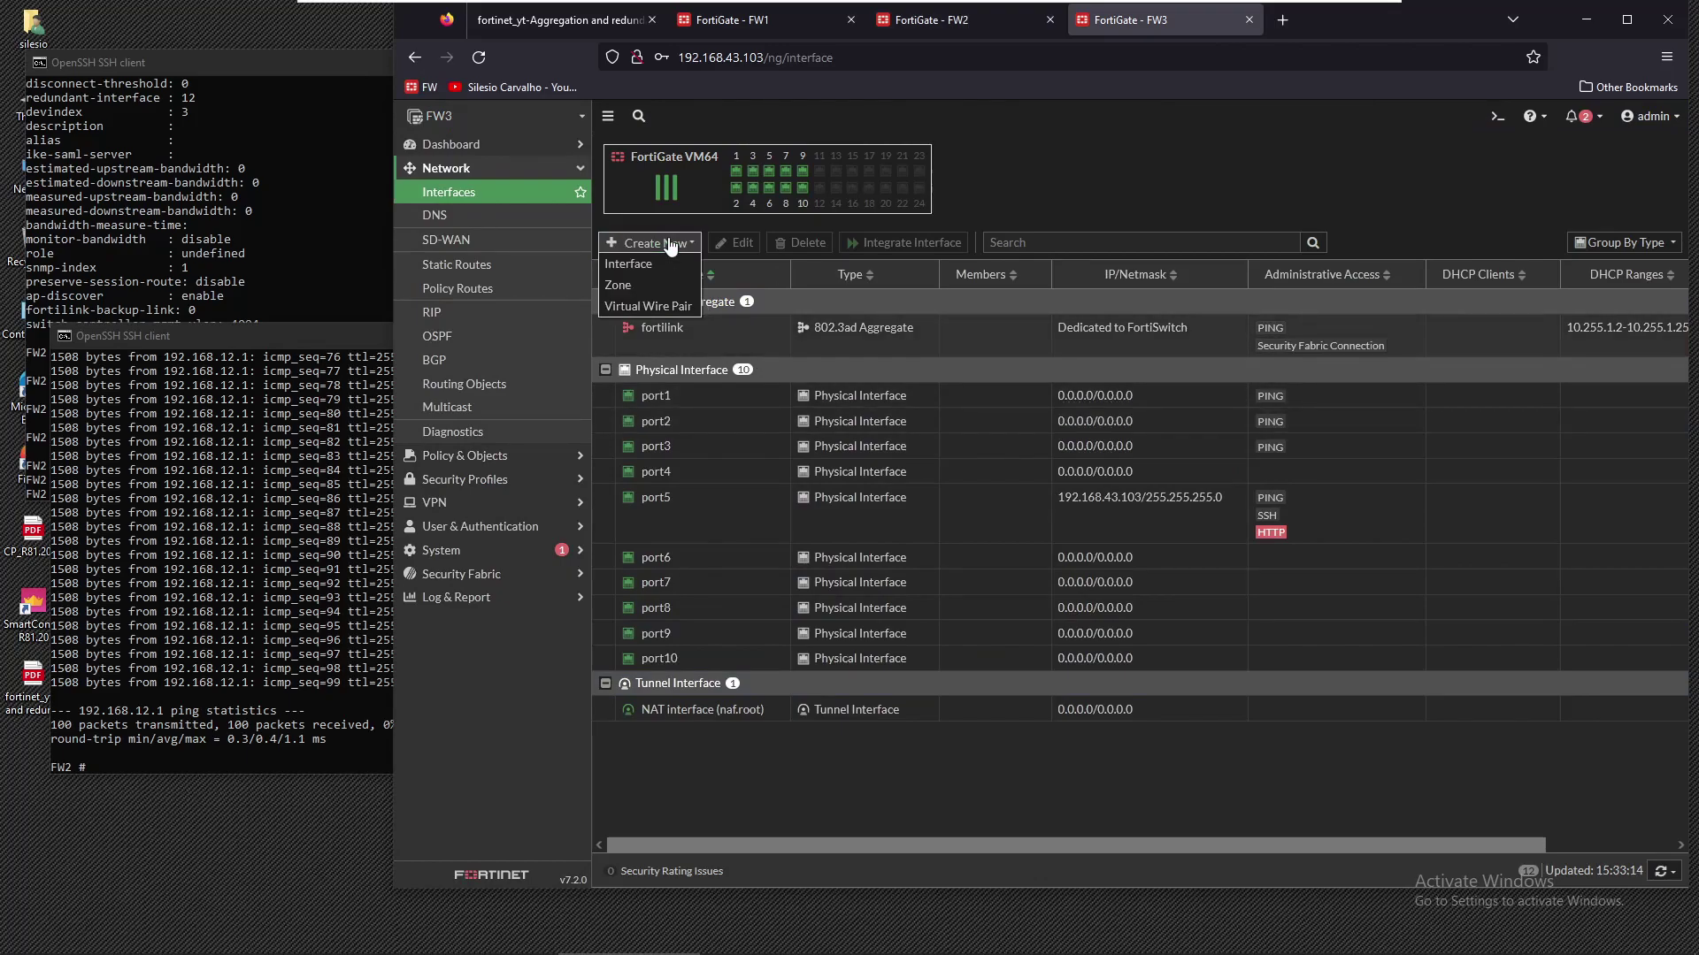
left_click(660, 269)
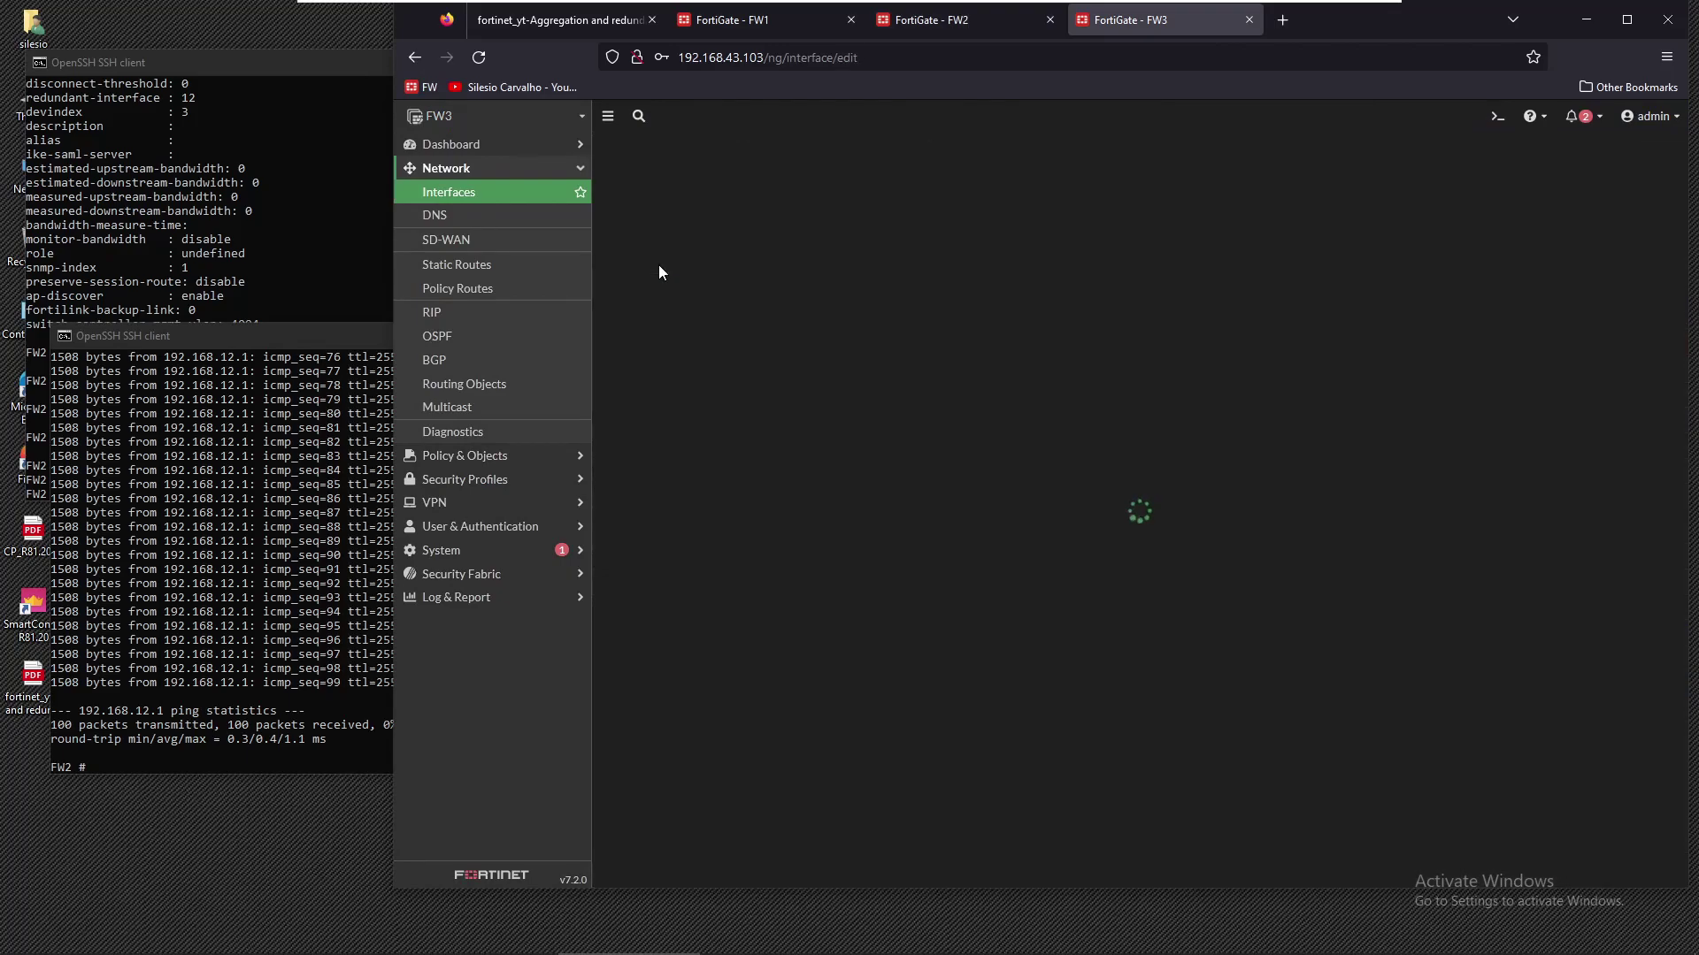
type("34")
left_click(771, 231)
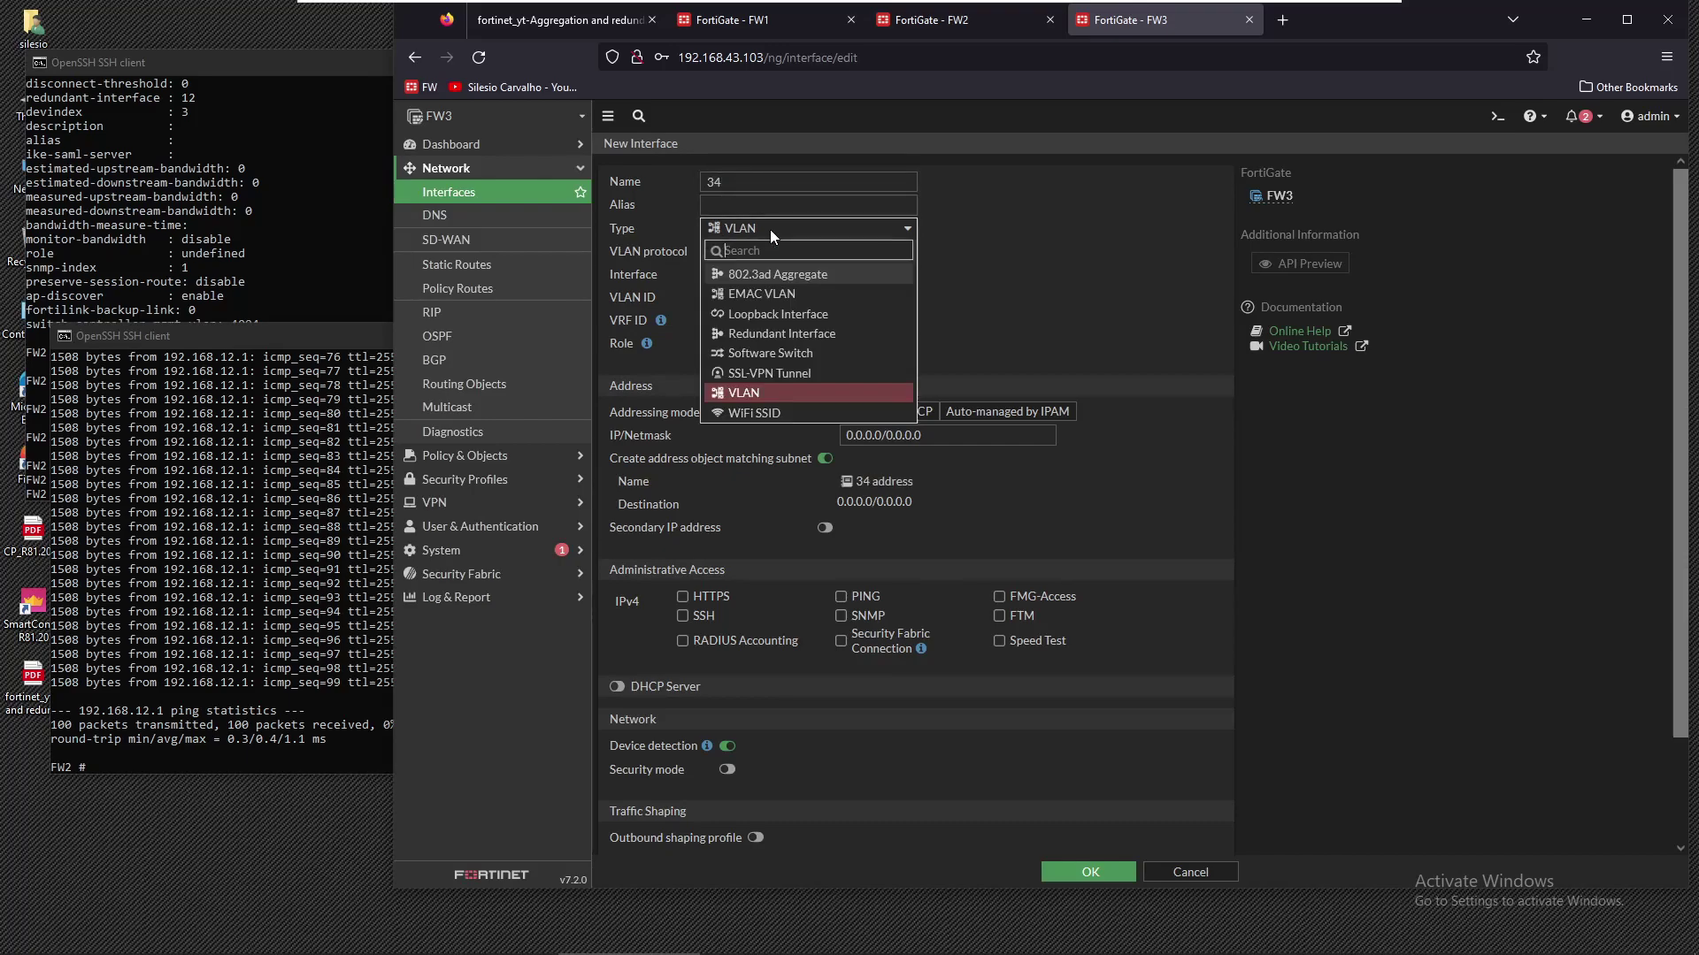
left_click(777, 281)
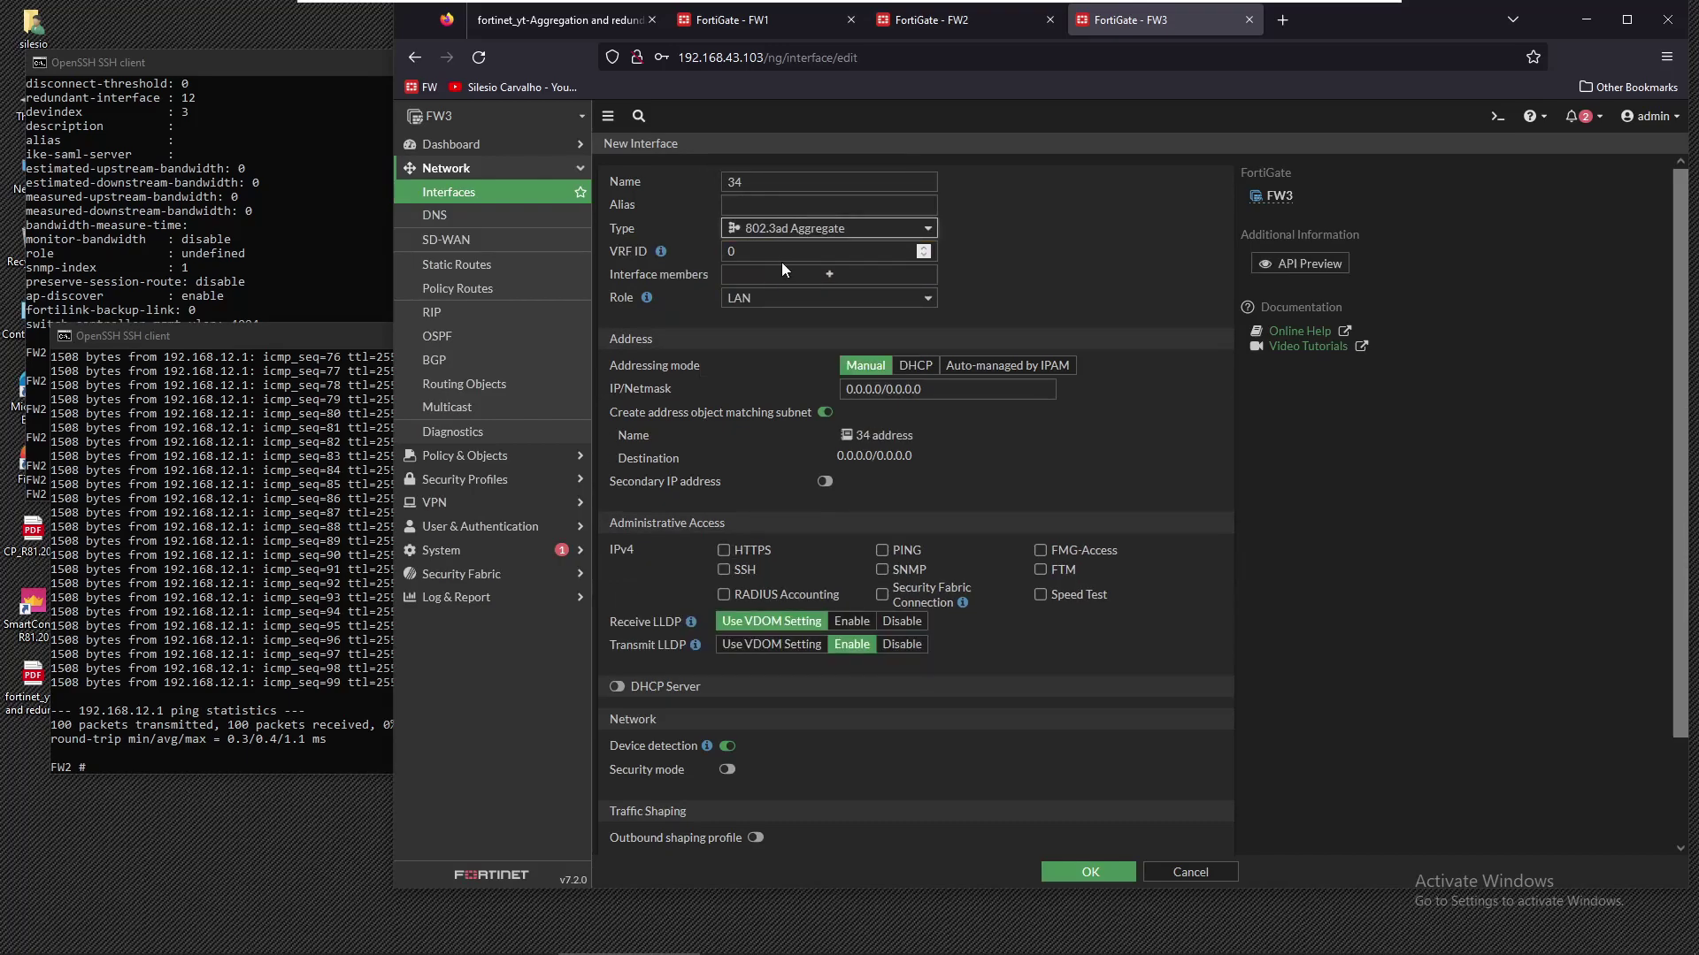
left_click(777, 281)
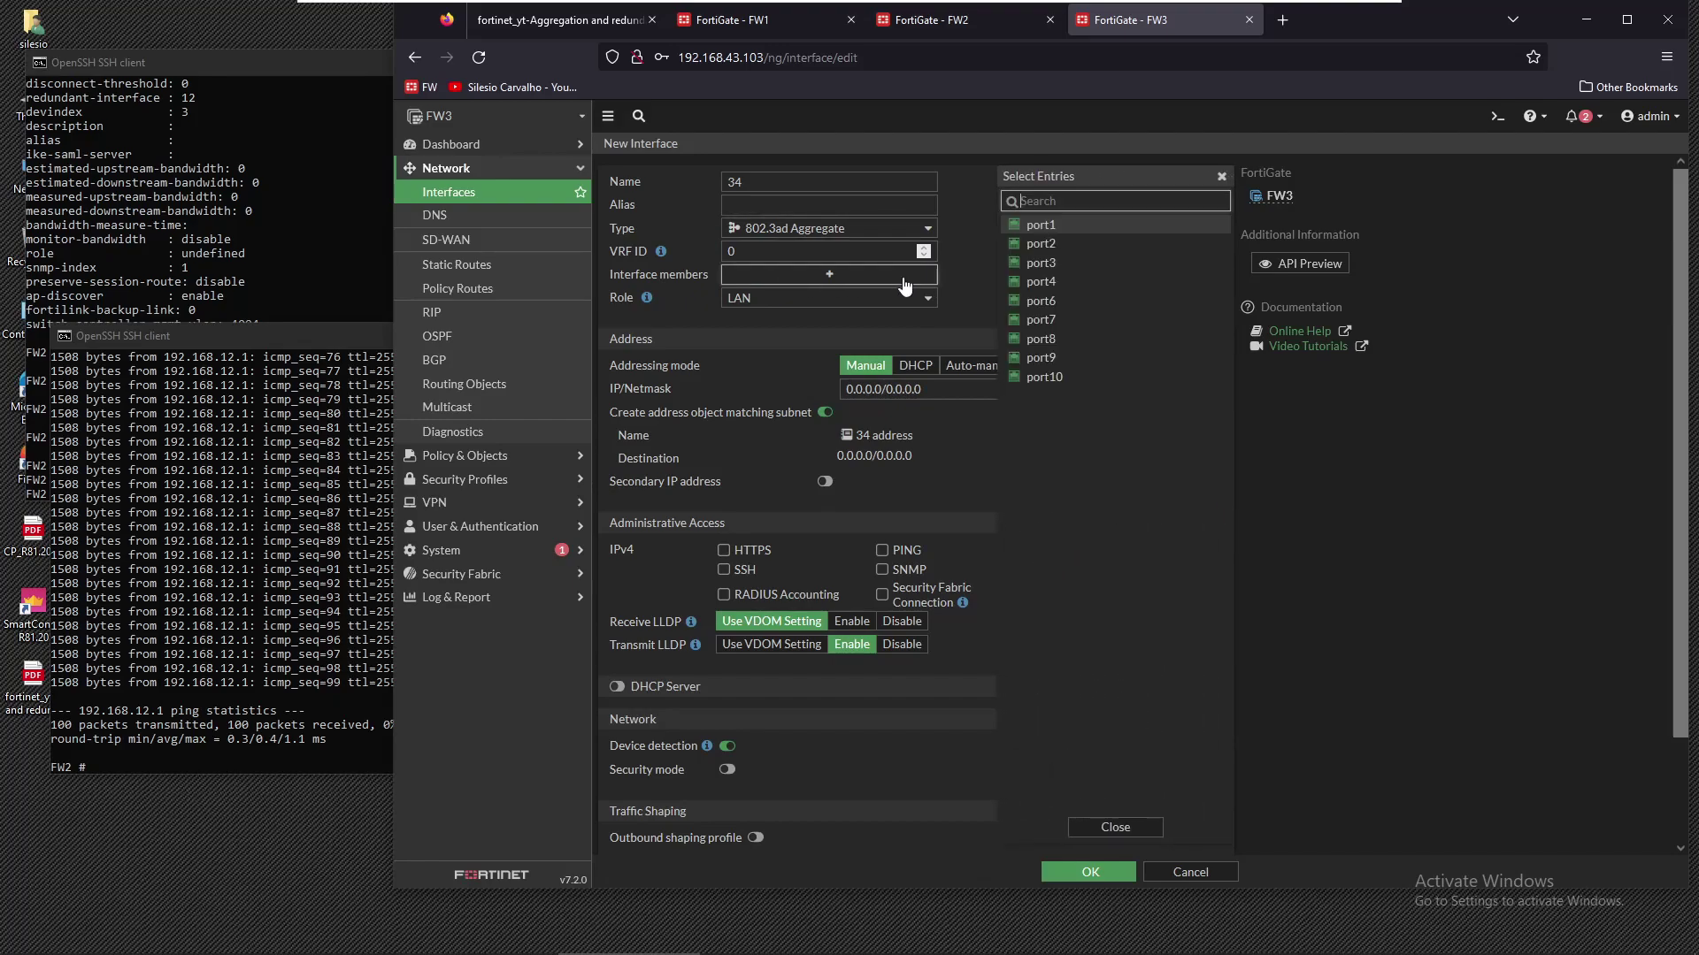
left_click(1051, 263)
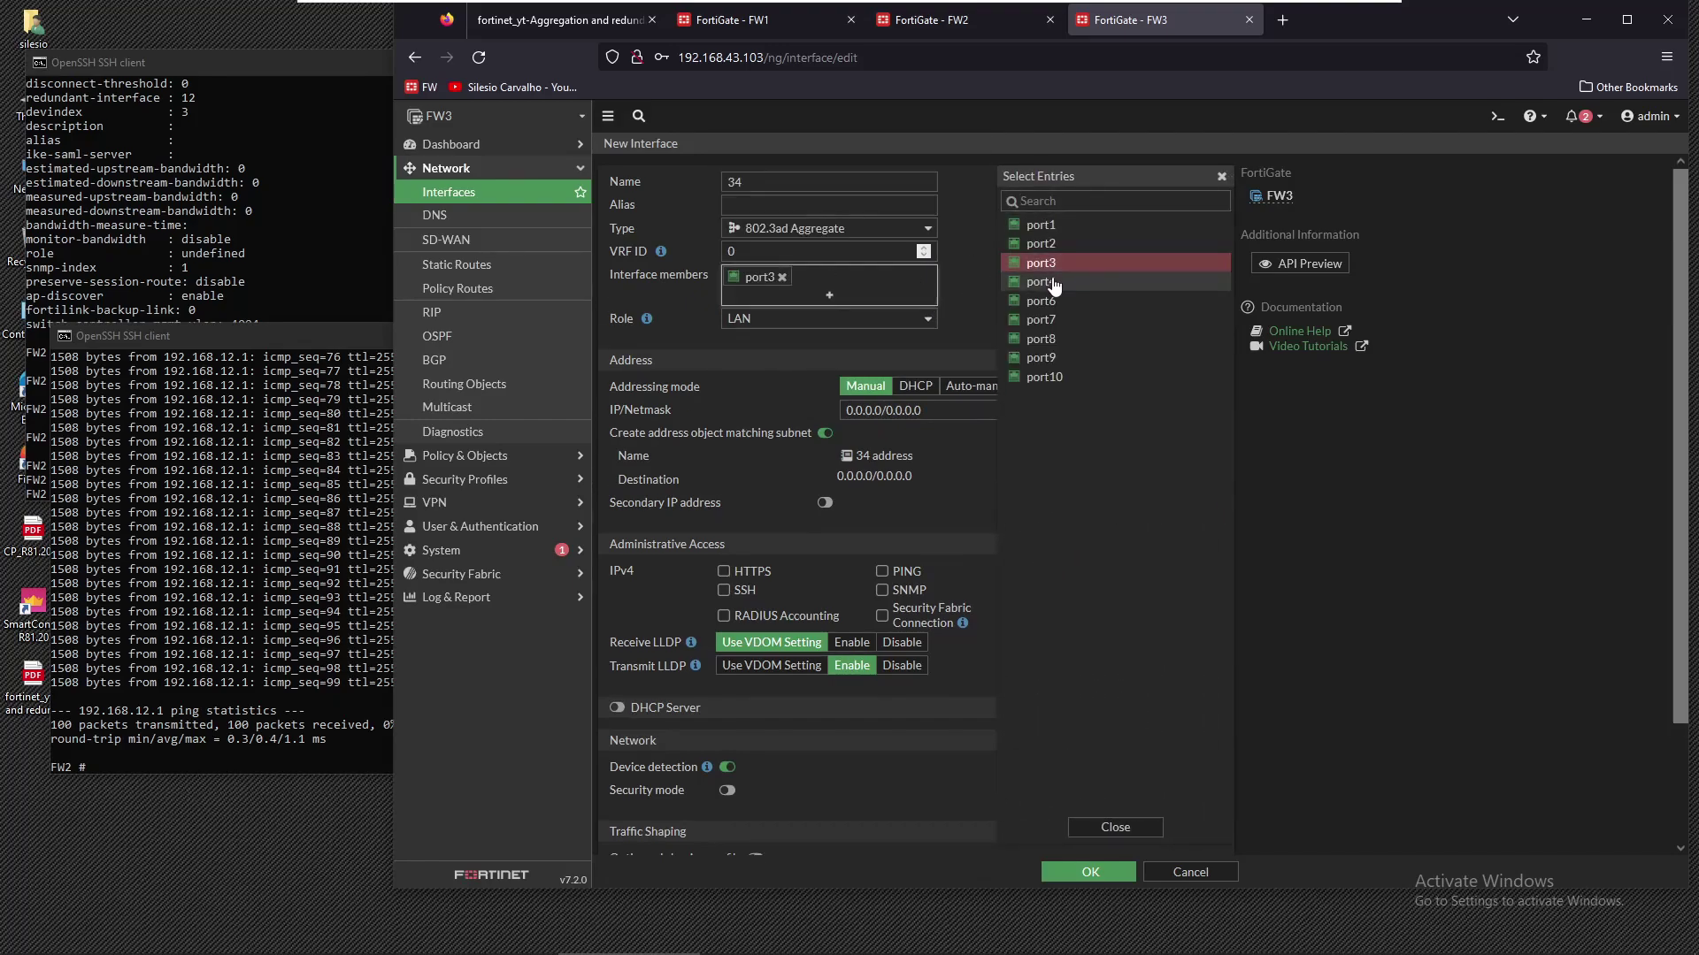
left_click(1053, 282)
Set FW3's interface 34 to IP/netmask 192.168.34.3/24, without a matching address object and with PING access, and save it
left_click(922, 411)
type("192.168.34.2")
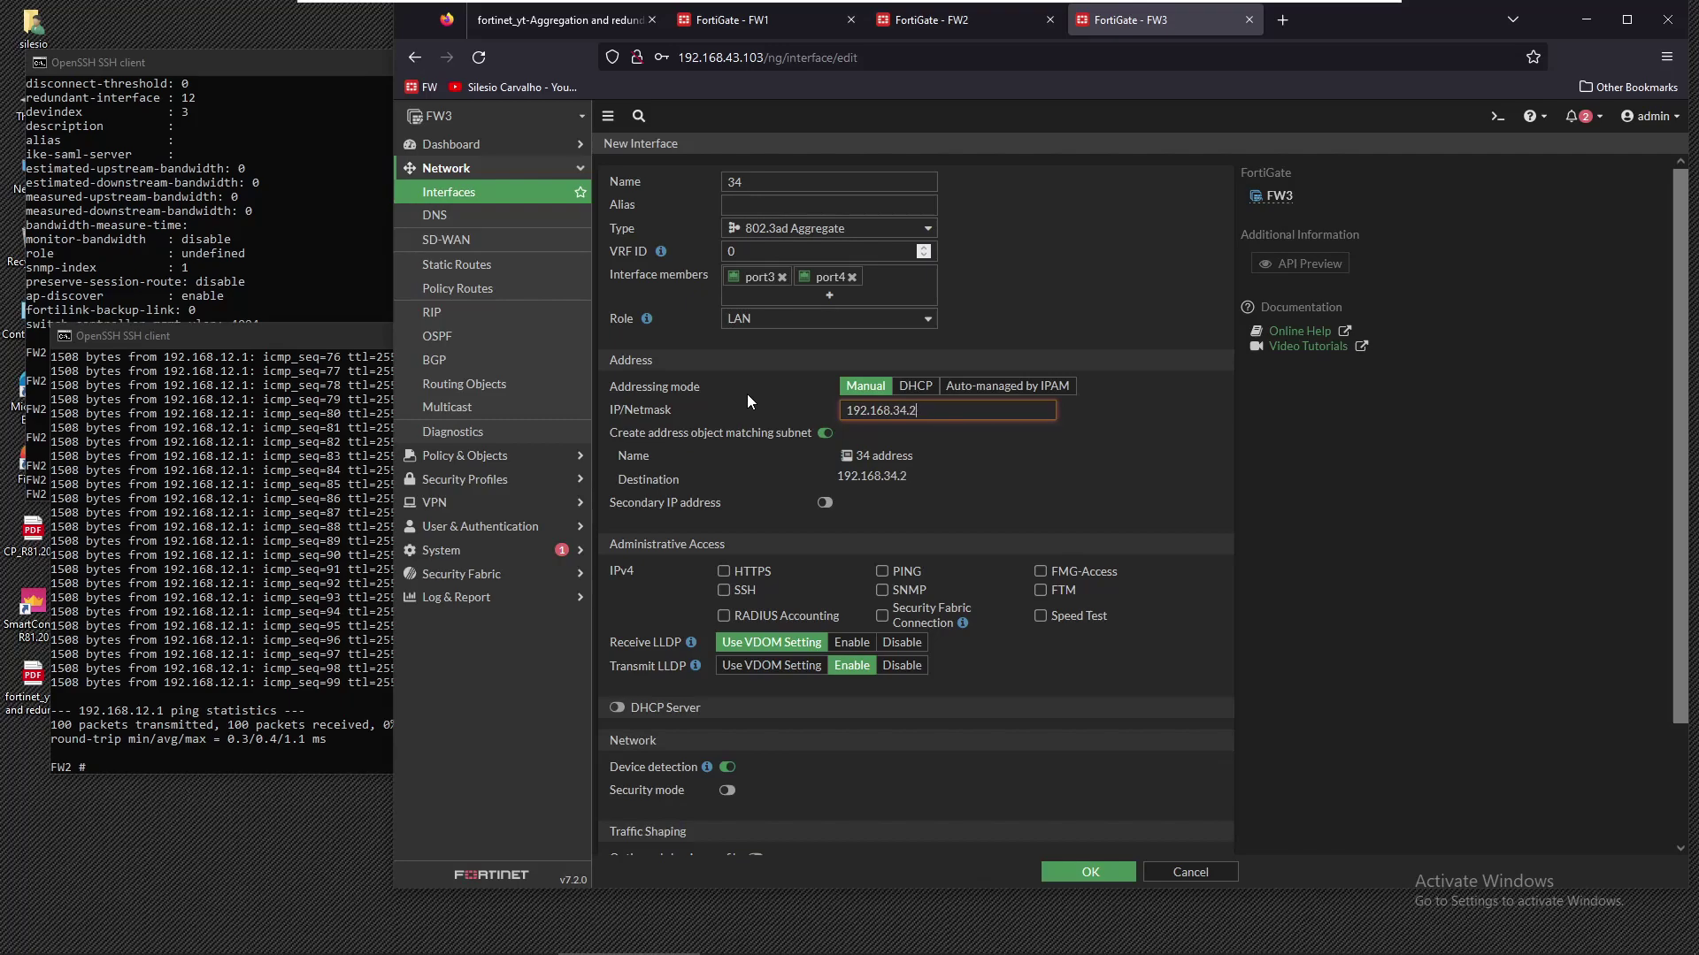
key("BackSpace")
type("3/24")
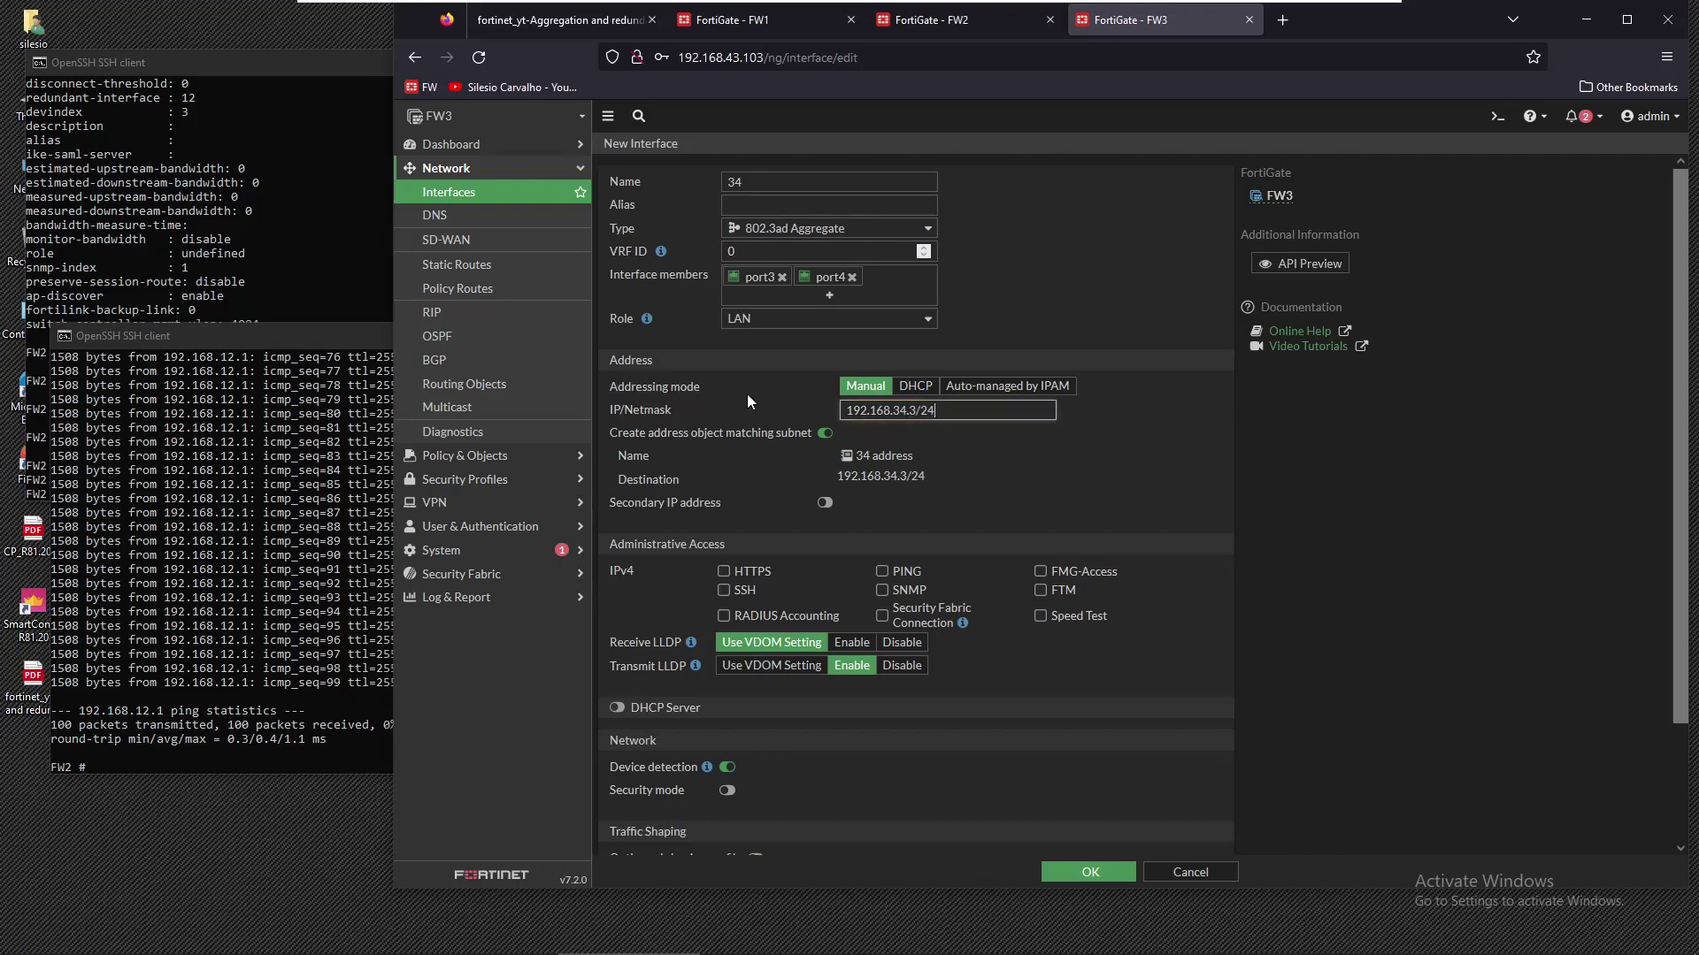
left_click(823, 434)
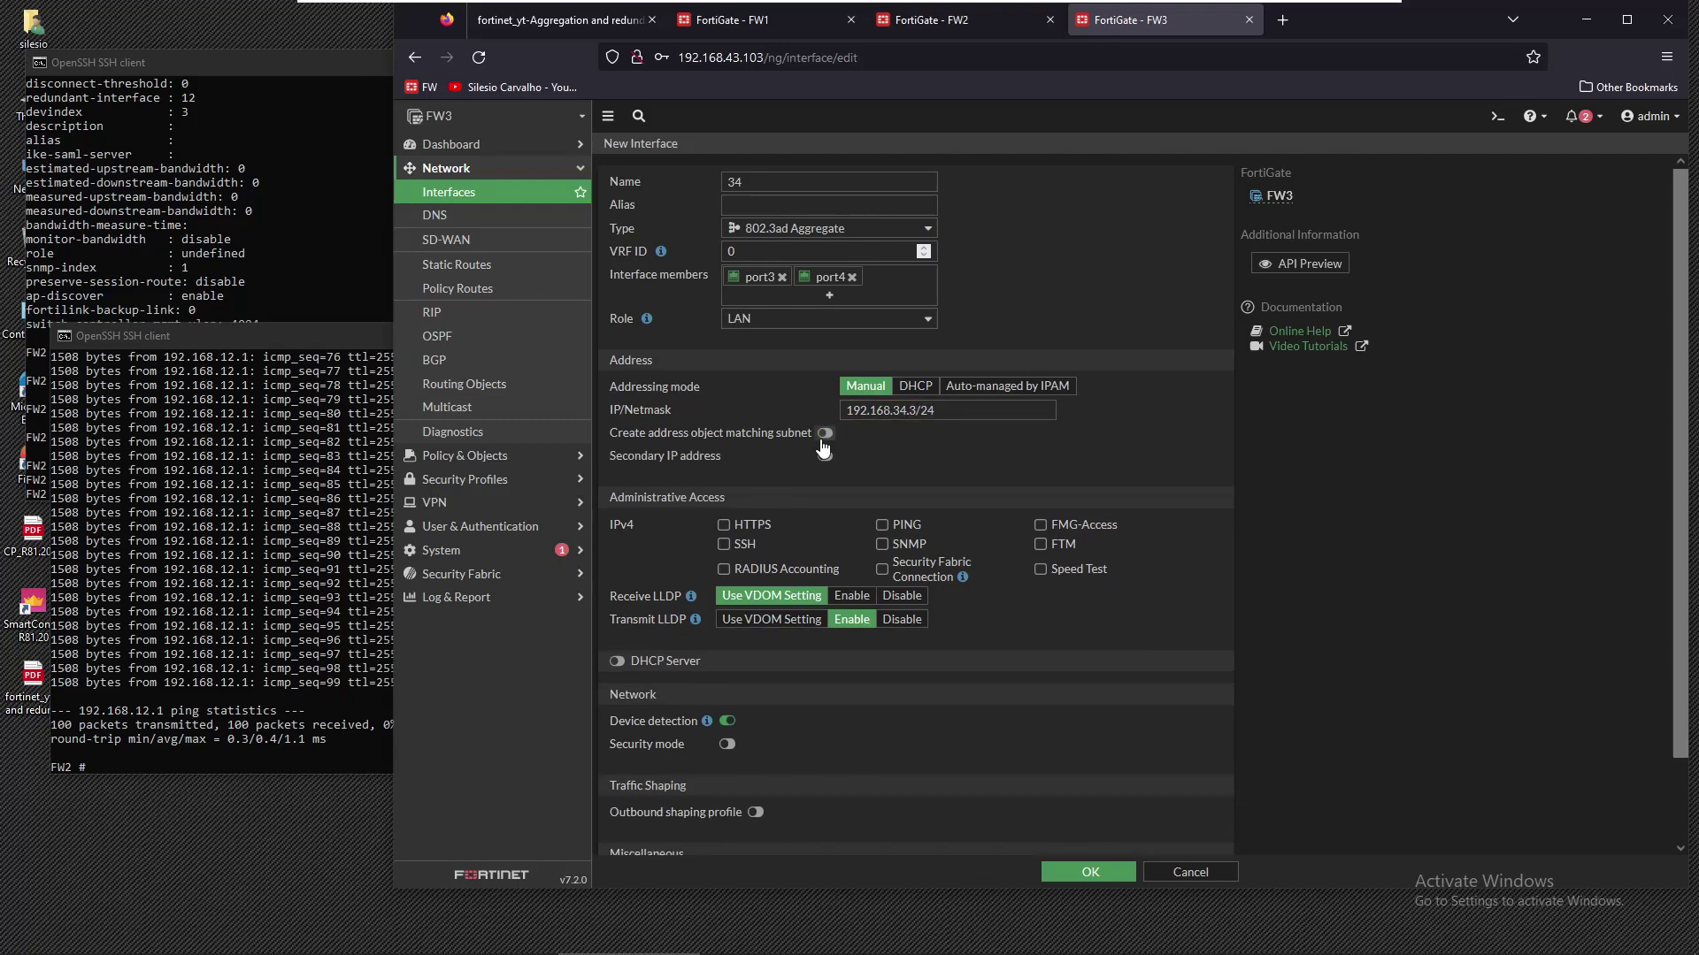
left_click(881, 527)
left_click(1113, 873)
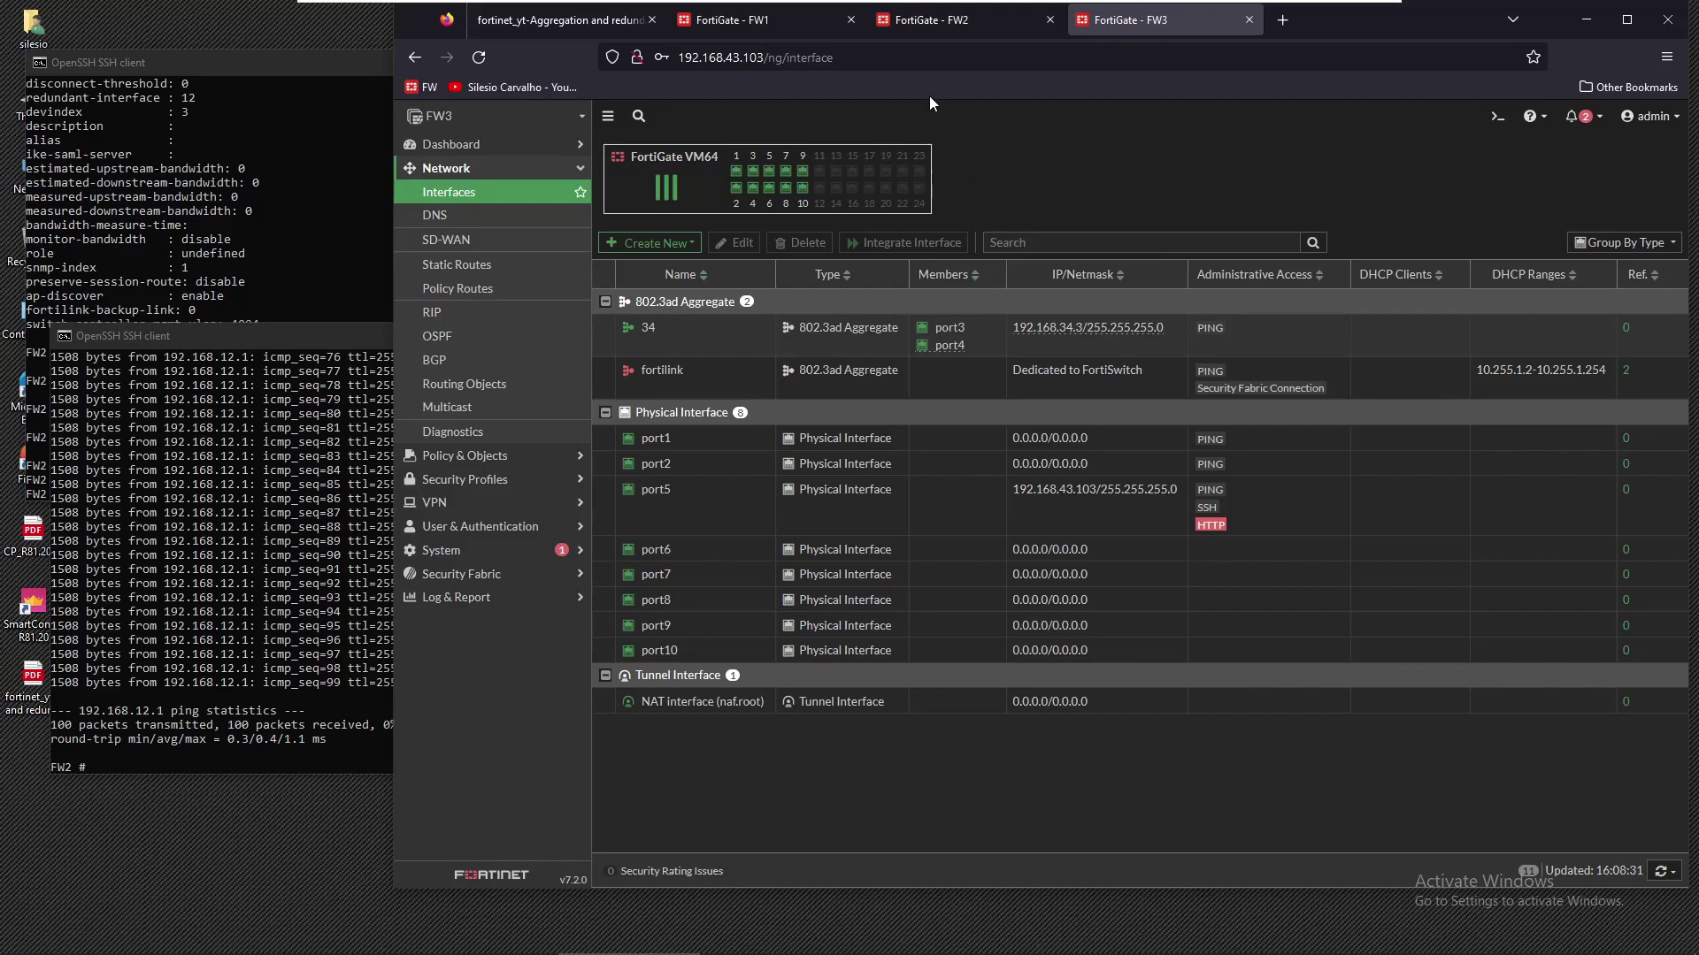
Add an Interface Bandwidth widget for interface 34 to FW2's Network dashboard
left_click(955, 23)
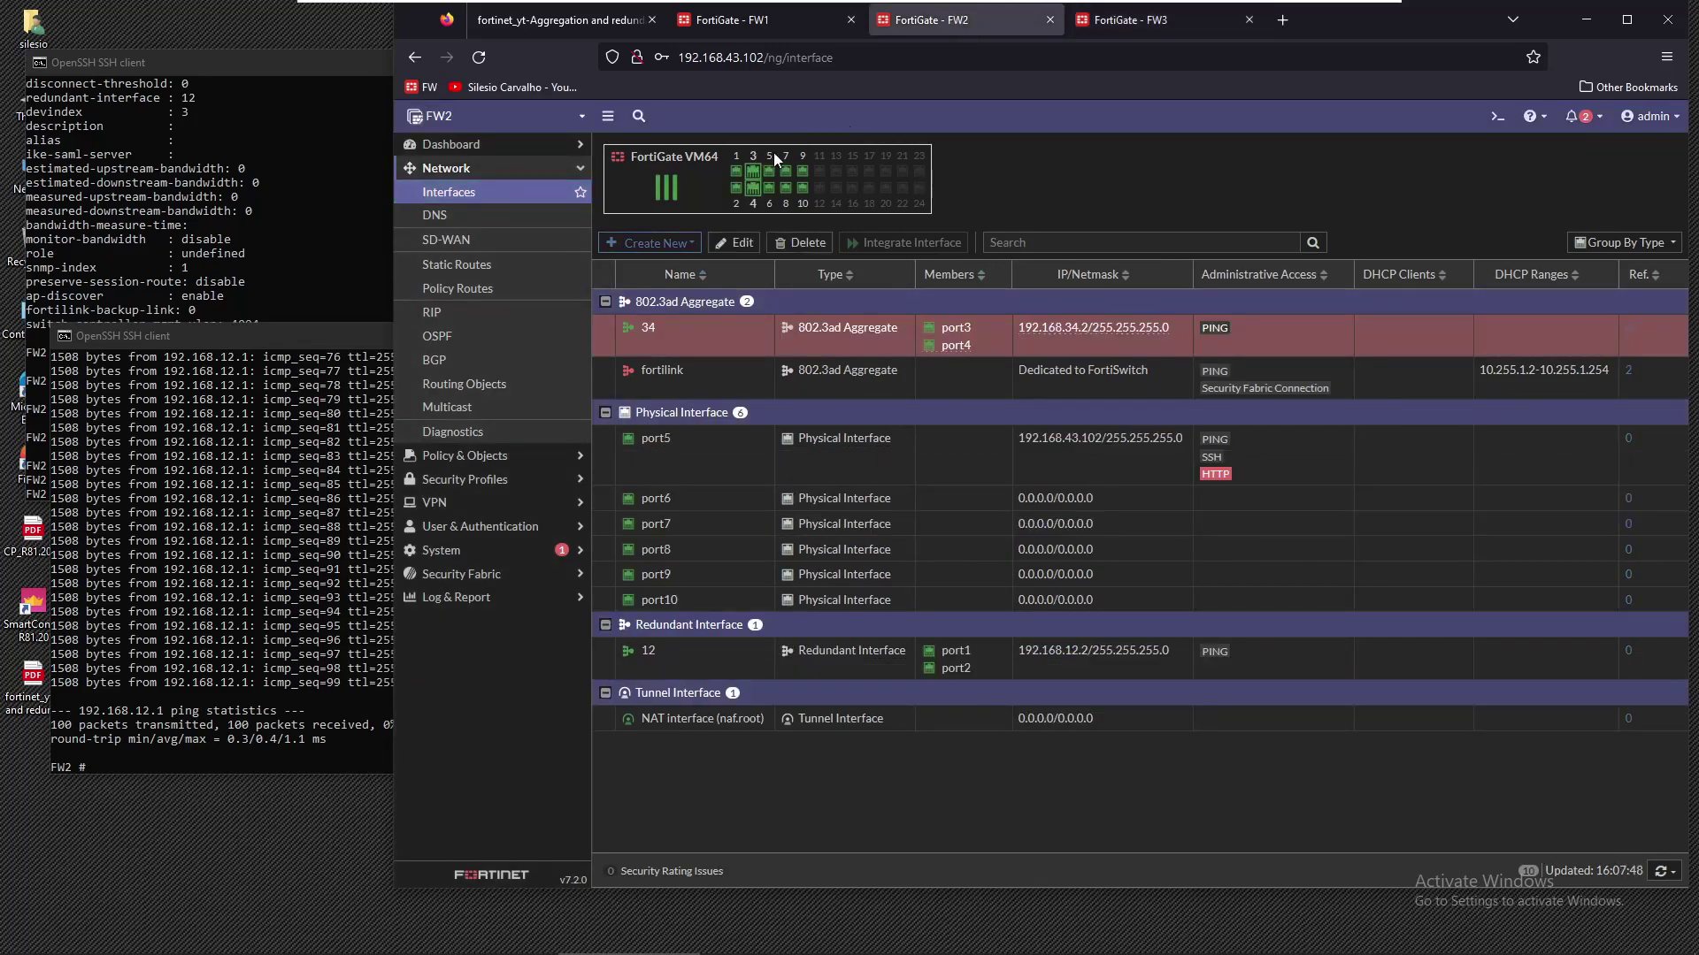
left_click(457, 177)
left_click(456, 146)
left_click(455, 215)
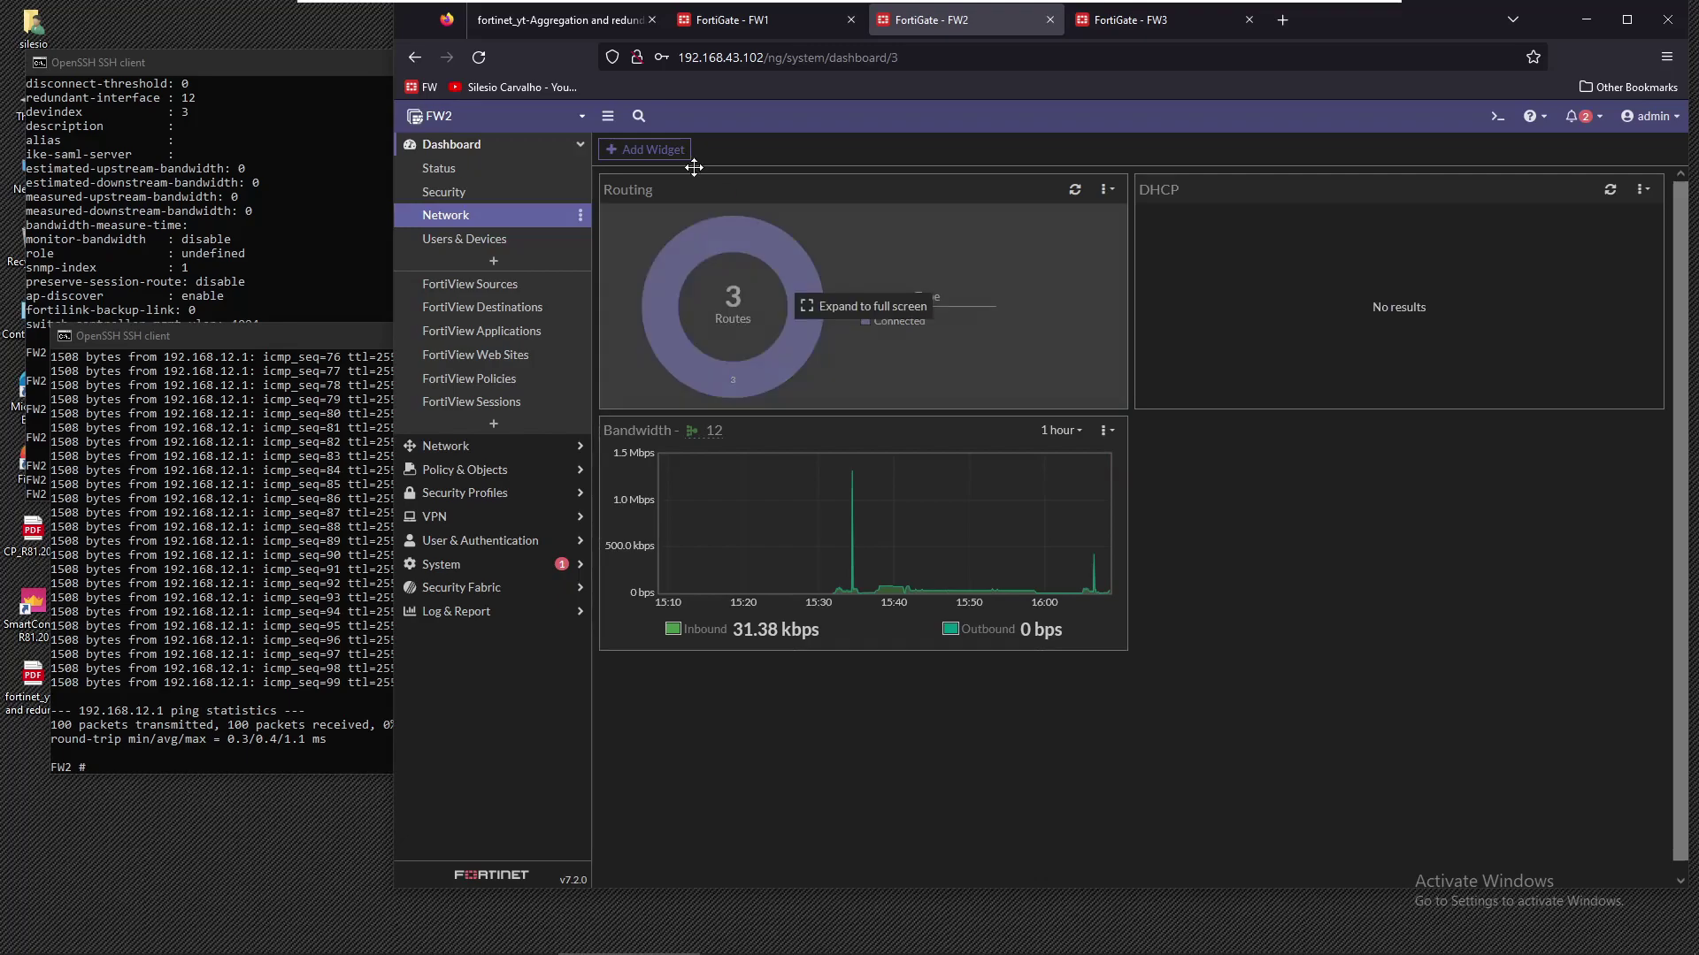
left_click(646, 149)
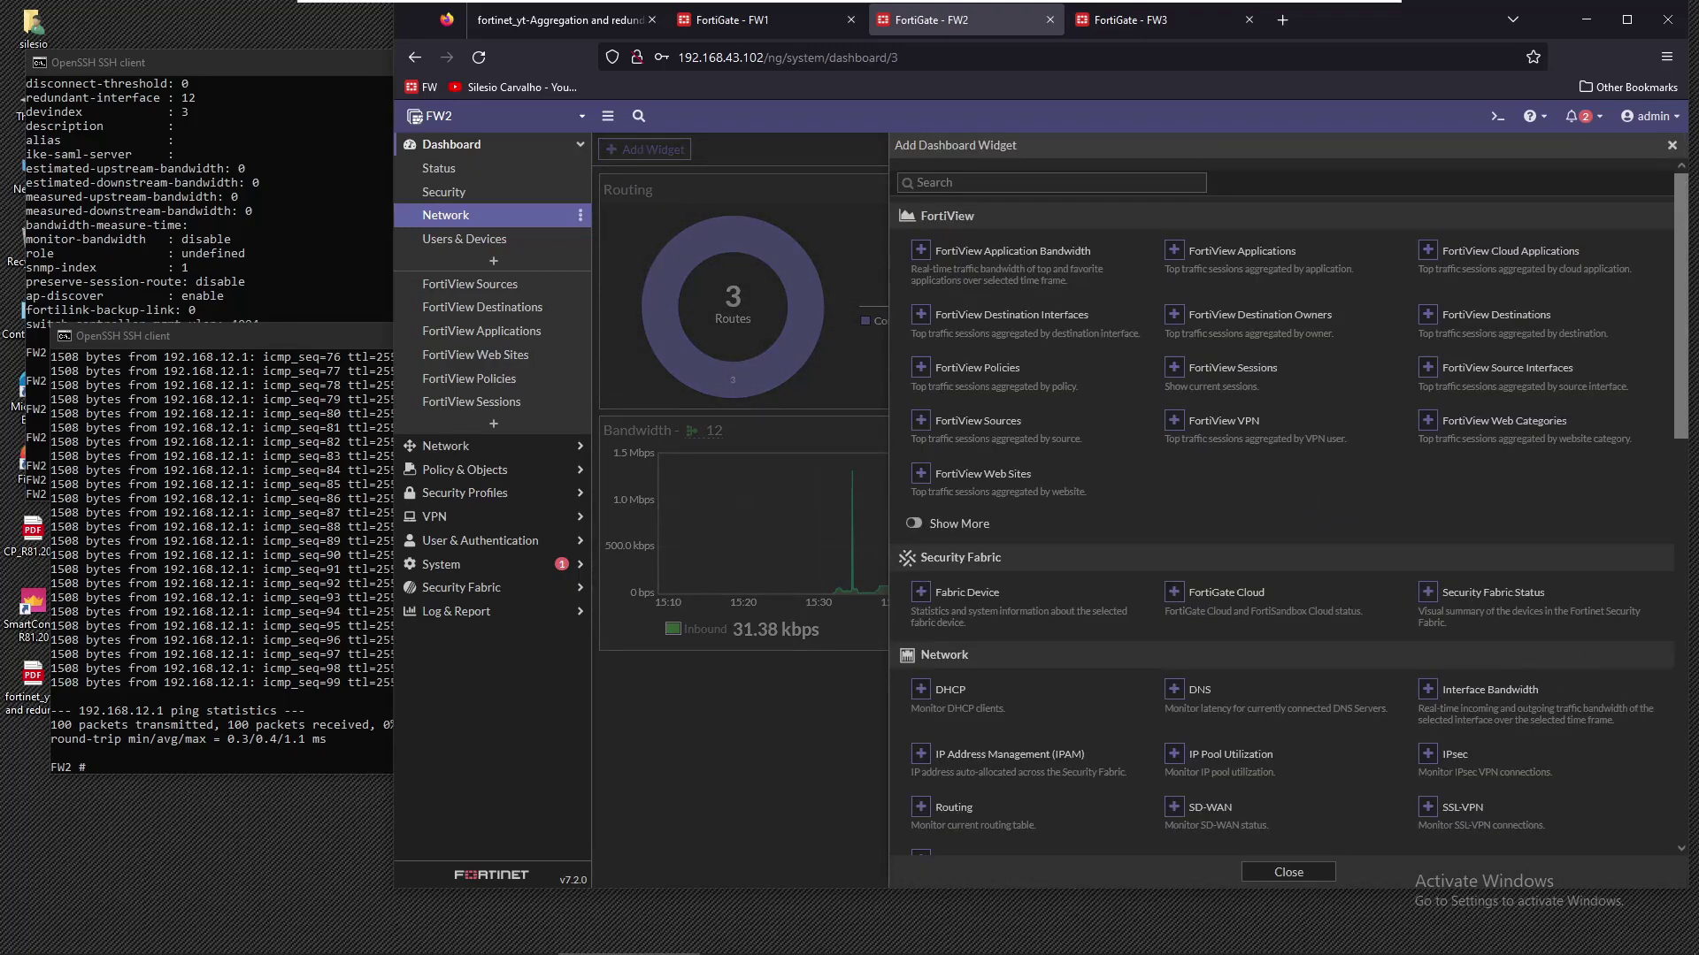
left_click(1477, 699)
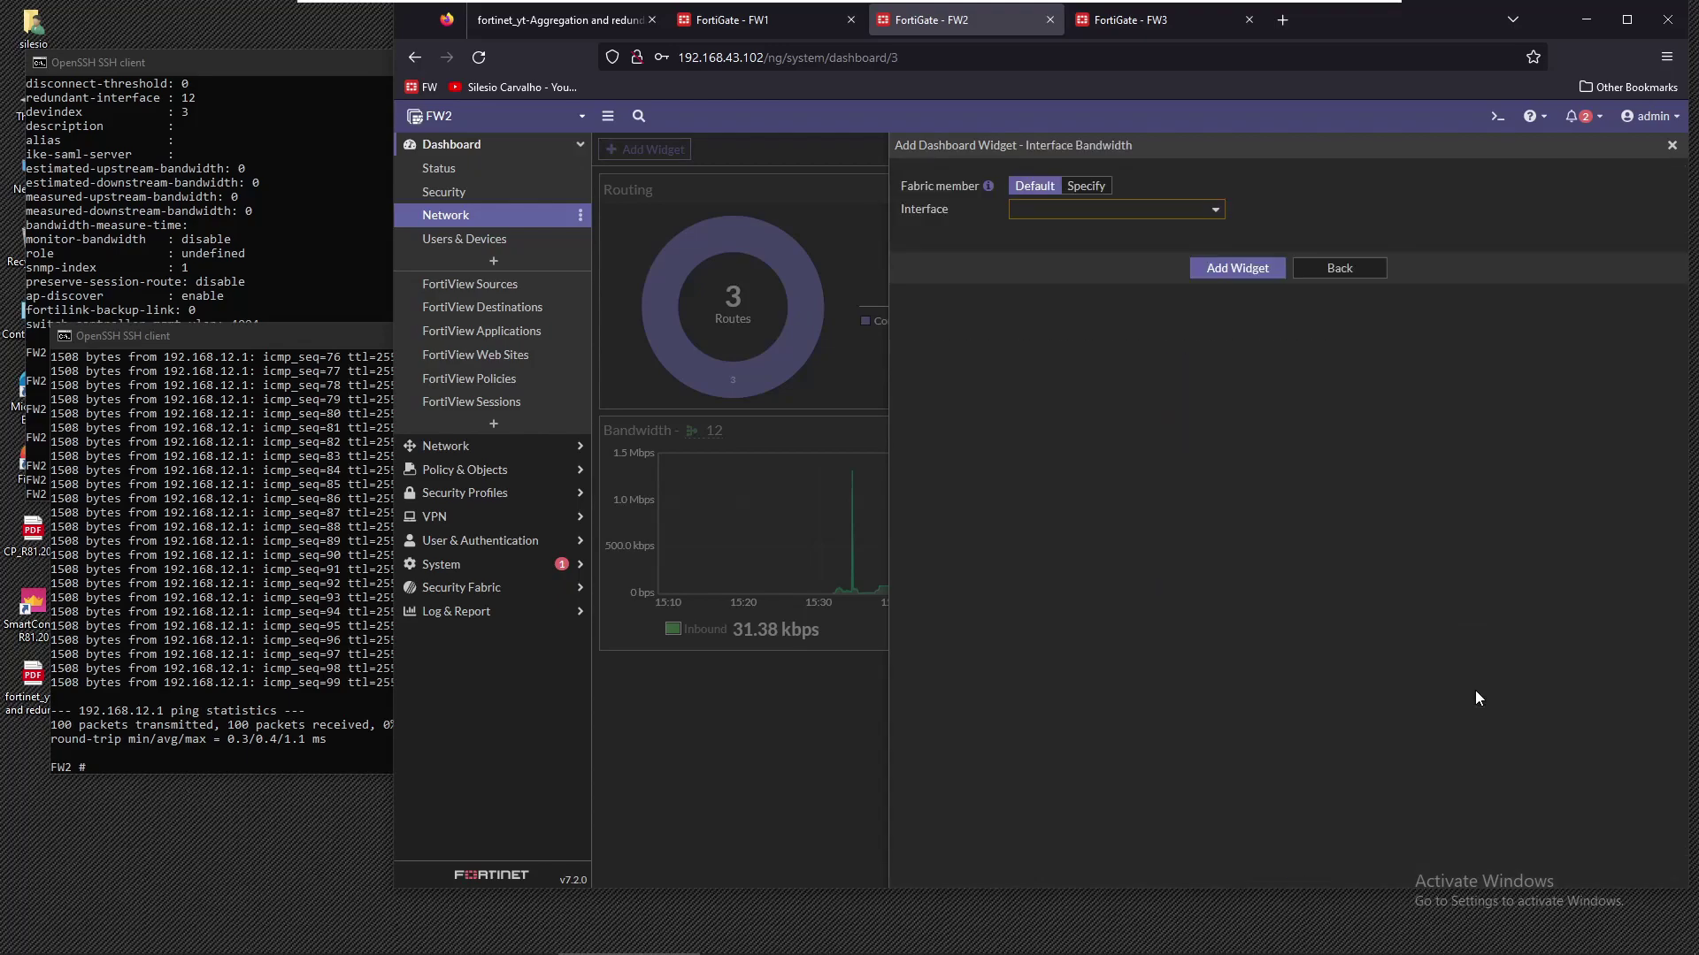
left_click(1055, 212)
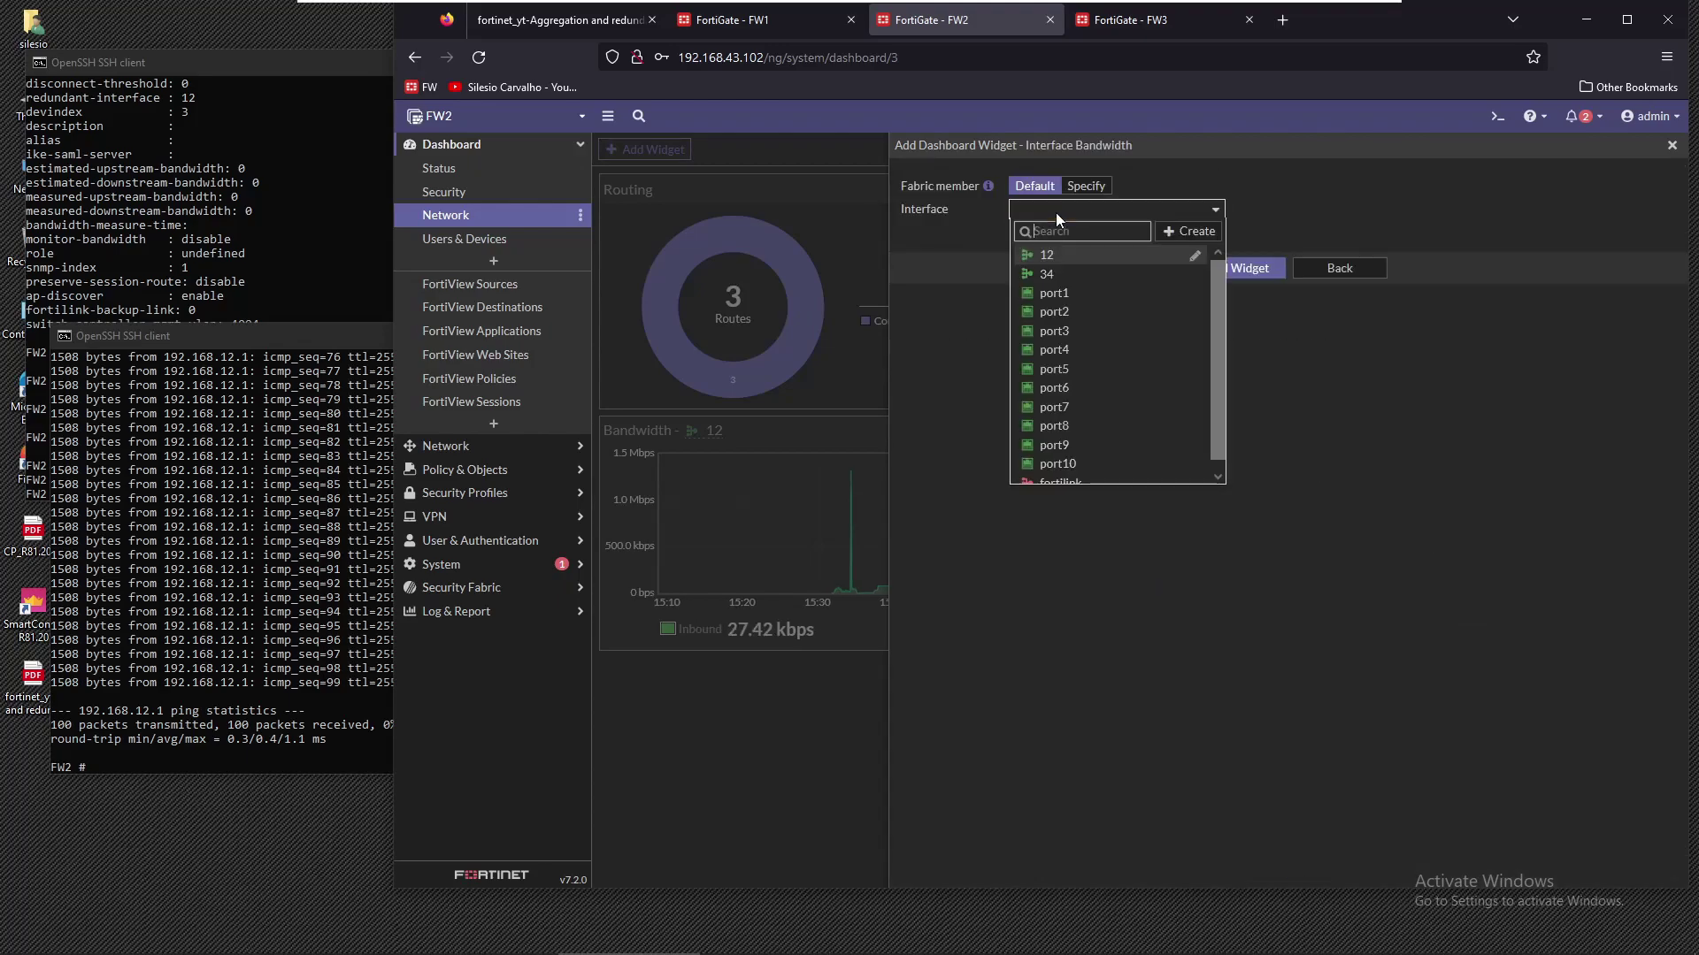
left_click(1047, 276)
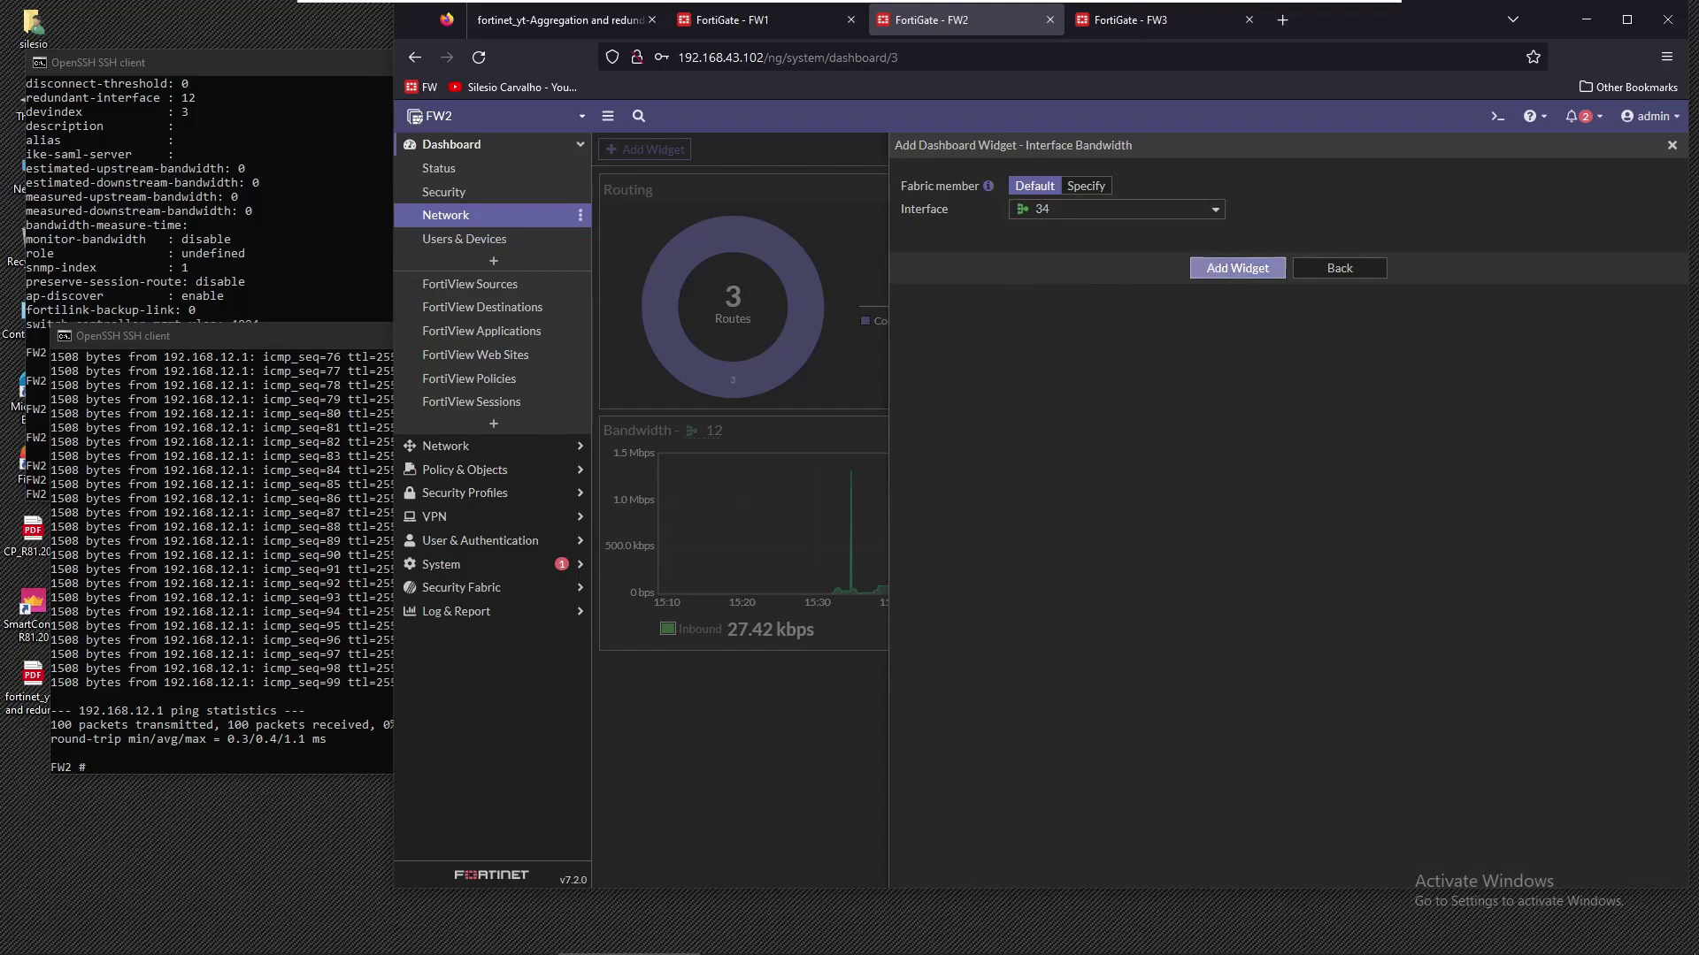
left_click(1215, 270)
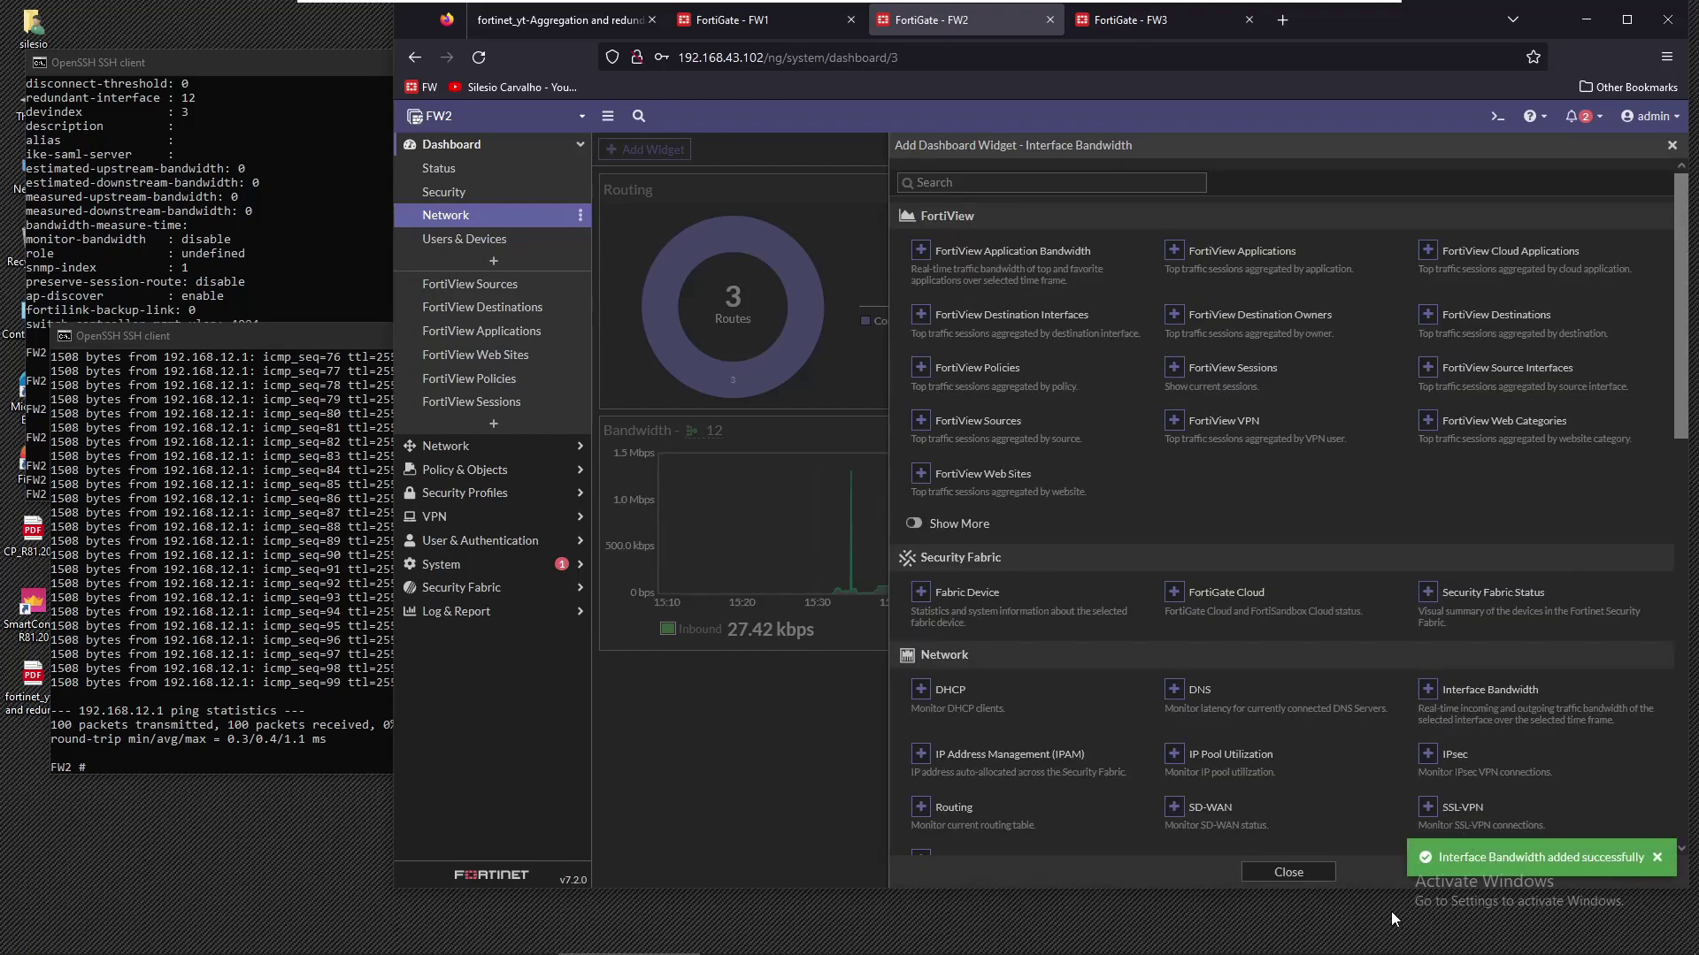
left_click(1311, 872)
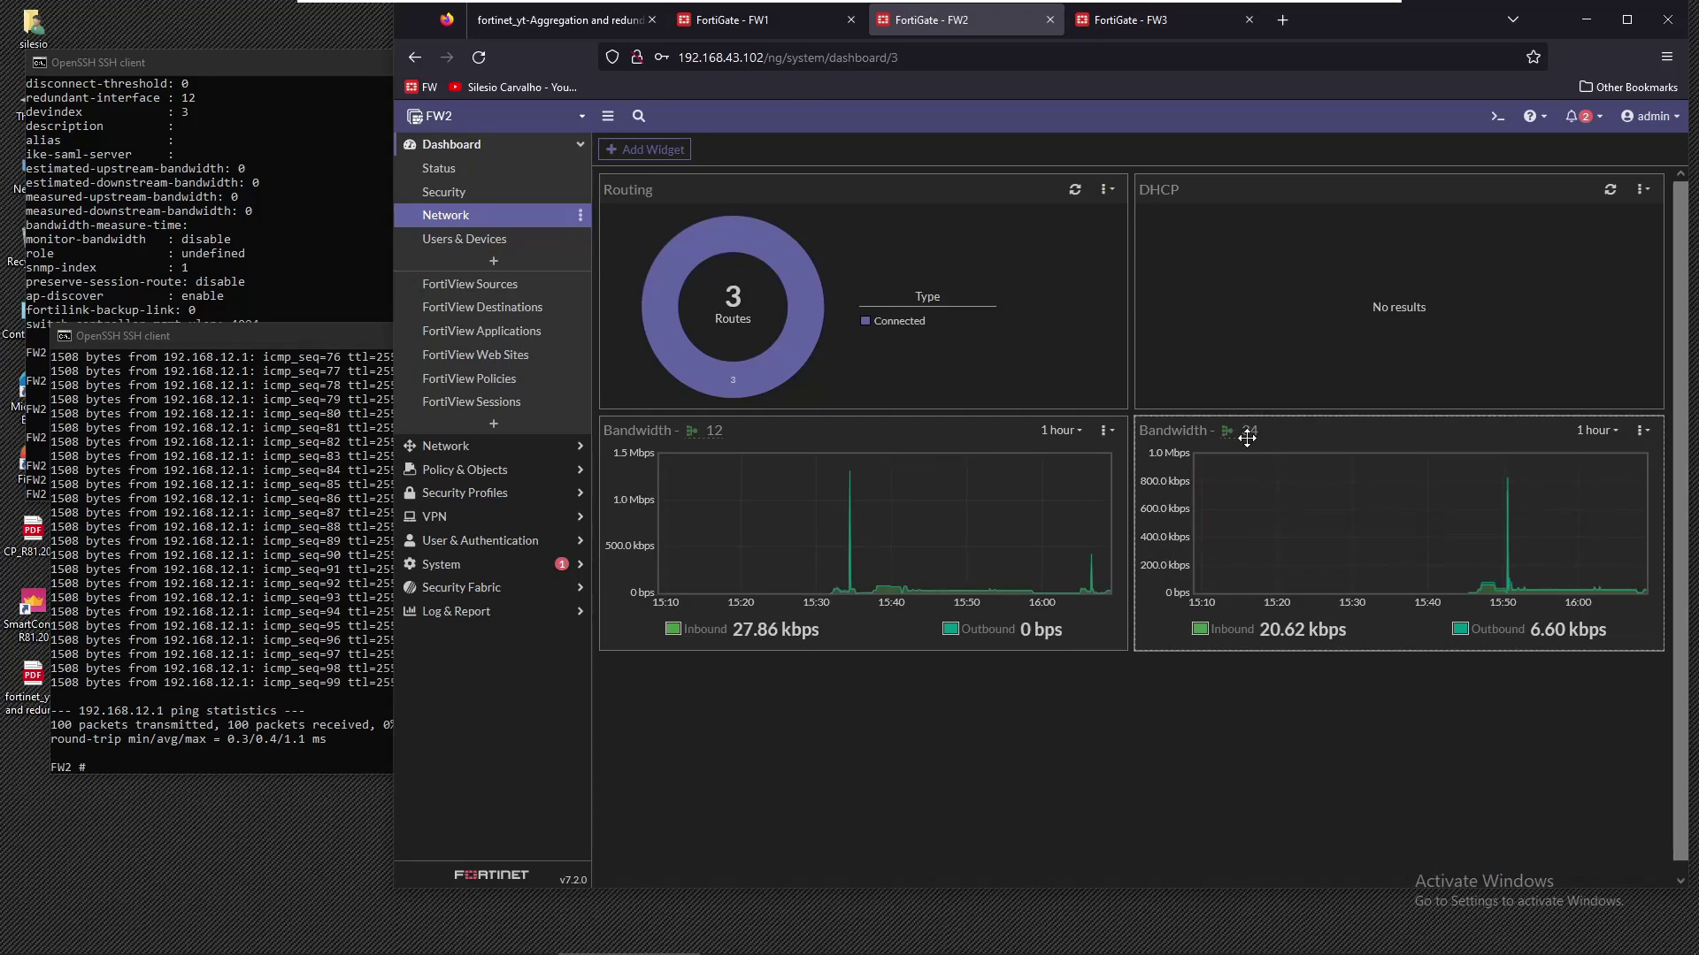
Run exec ping 192.168.34.3 in the FW2 ping session and return to the dashboard's bandwidth graphs
left_click(257, 623)
key("Up")
key("BackSpace")
key("BackSpace")
key("BackSpace")
key("BackSpace")
type("34.3")
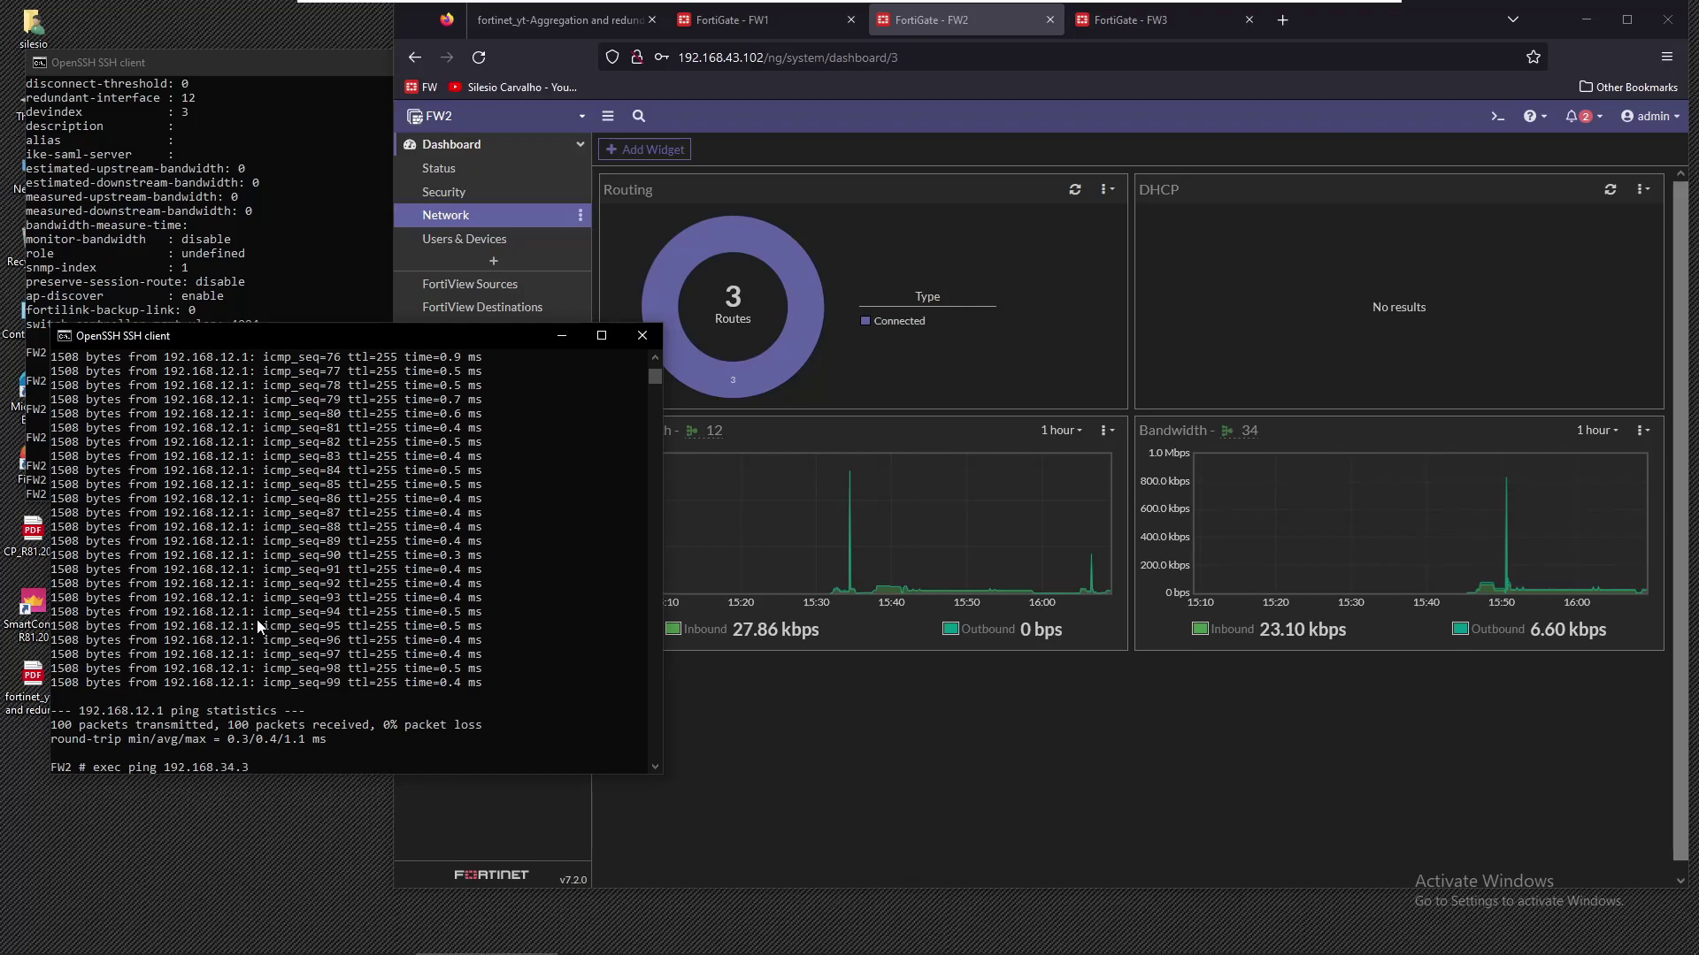
key("Return")
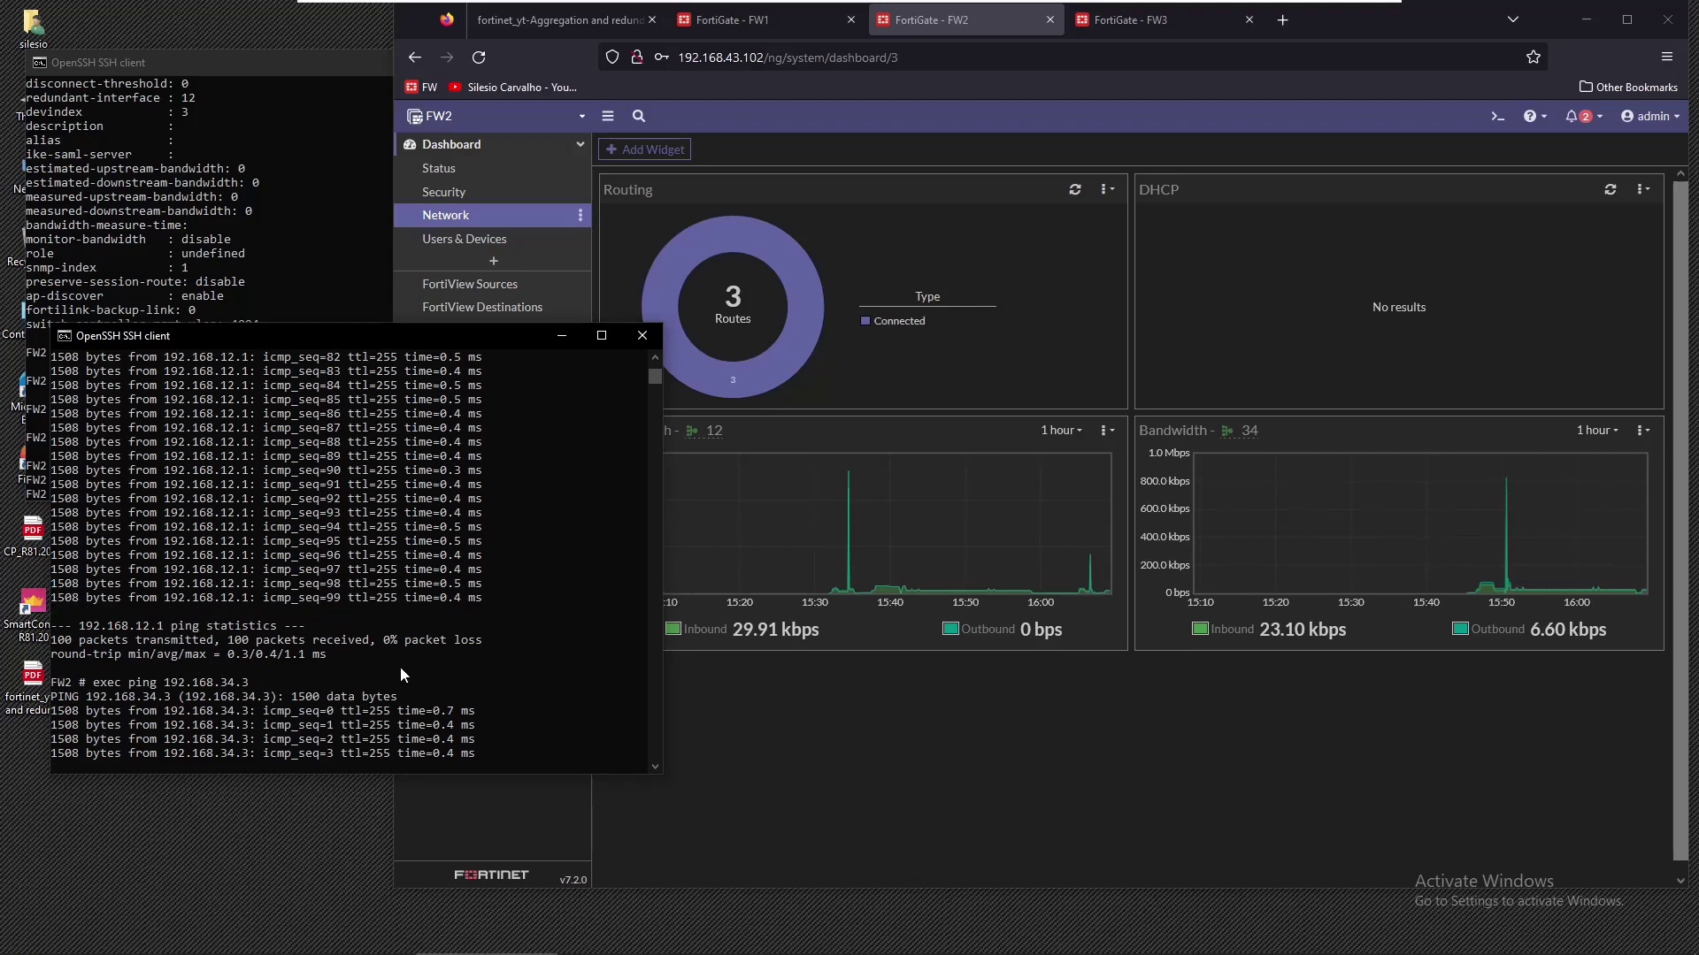
left_click(1212, 725)
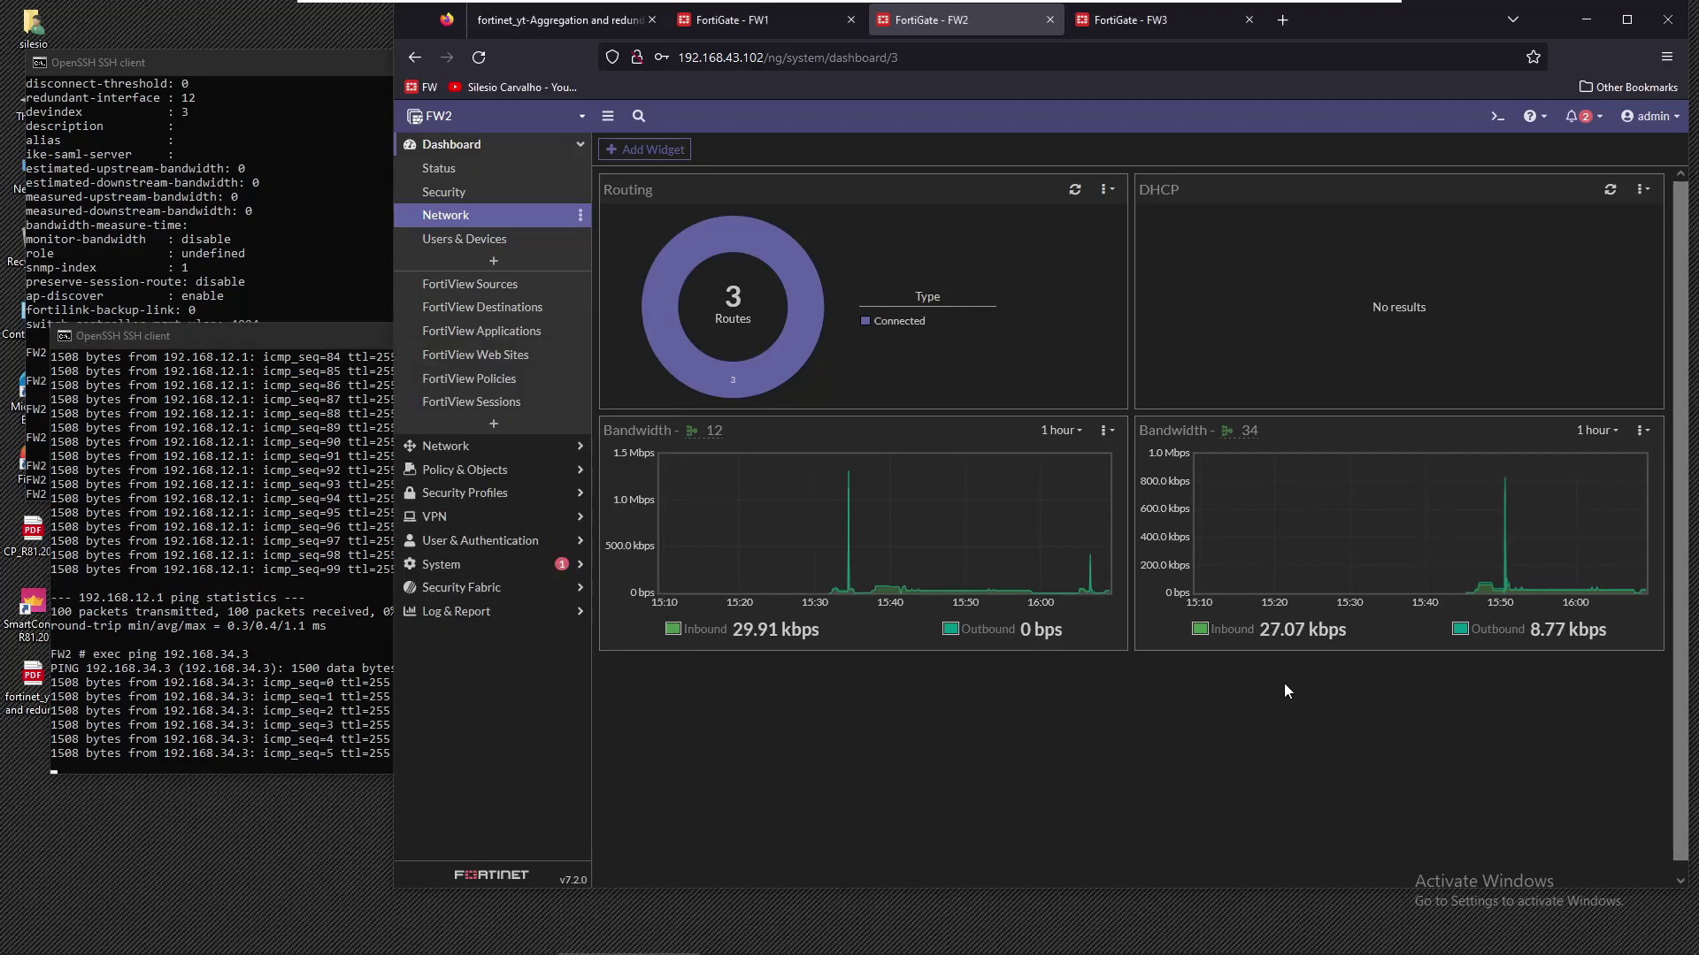
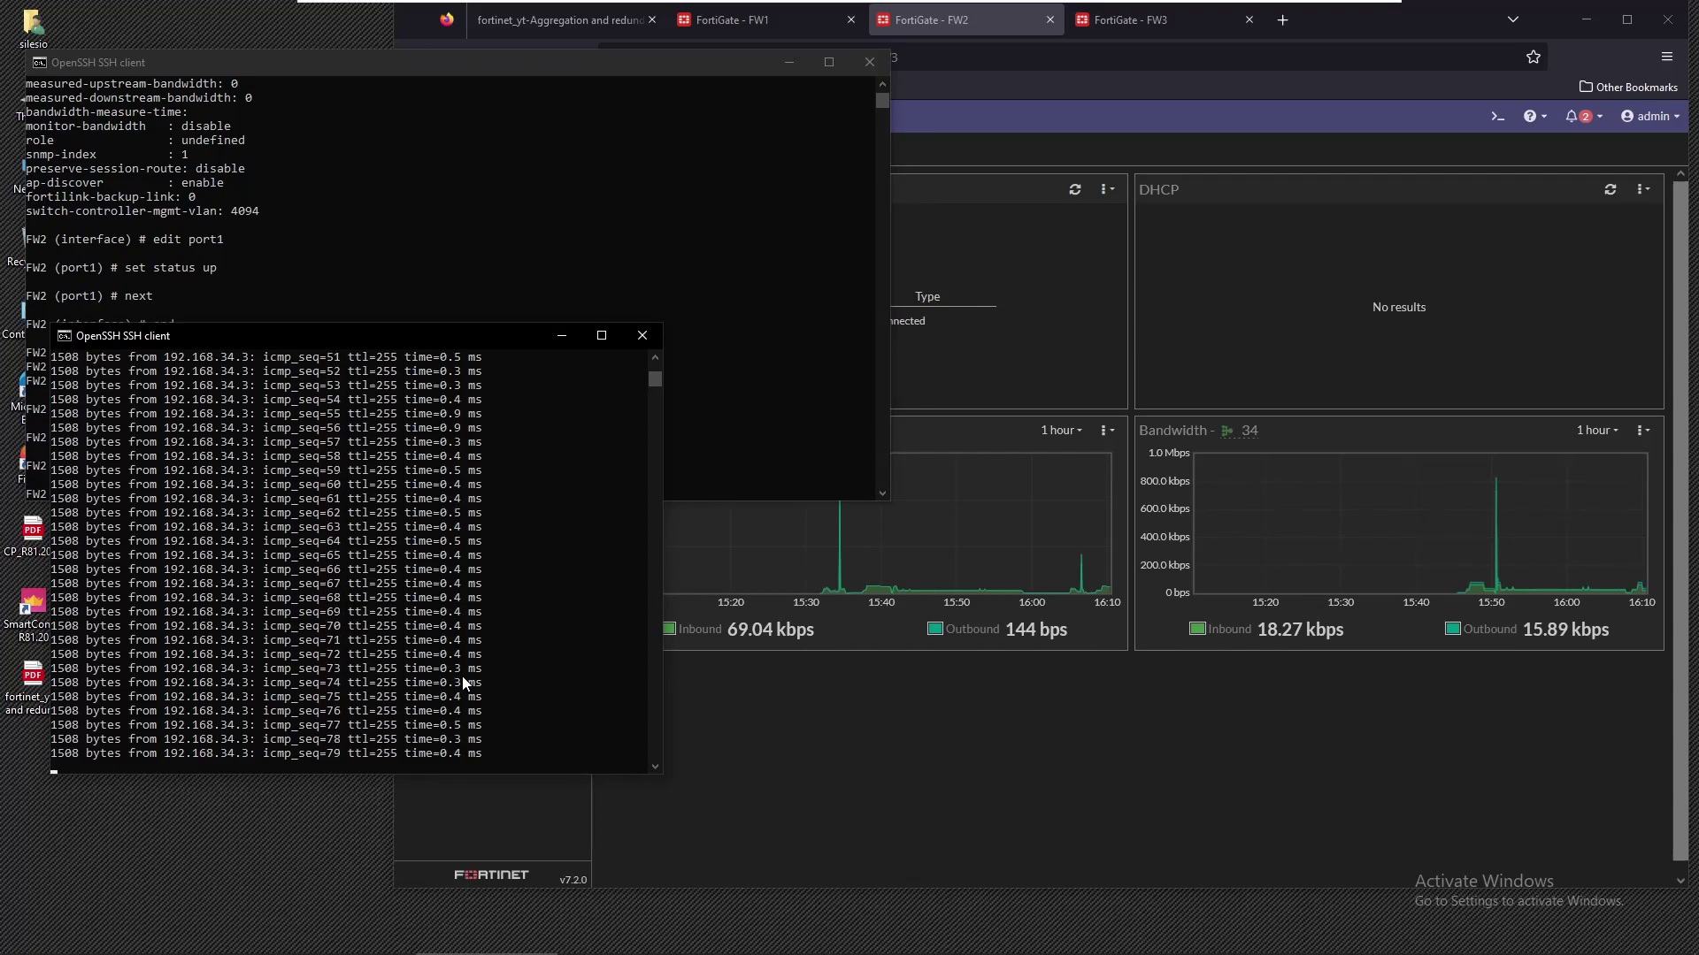
In the FW2 configuration session, edit port4, set its status to up, exit with next and end, and check the ping statistics
left_click(281, 261)
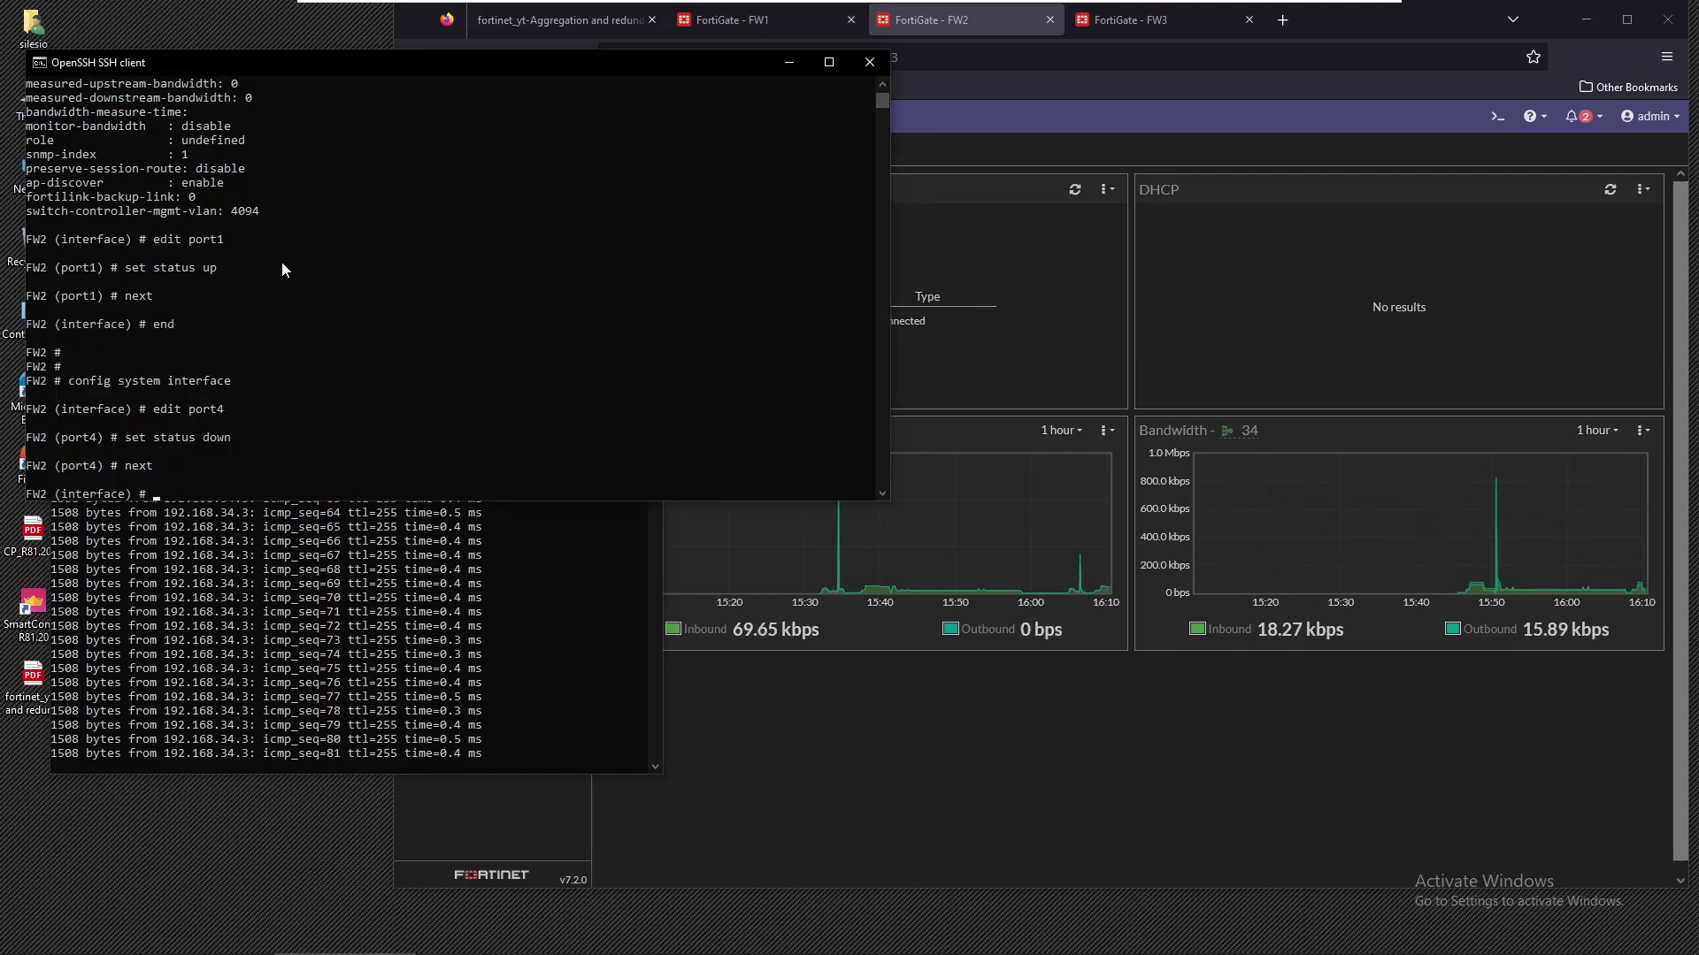
type("edit port4")
key("Return")
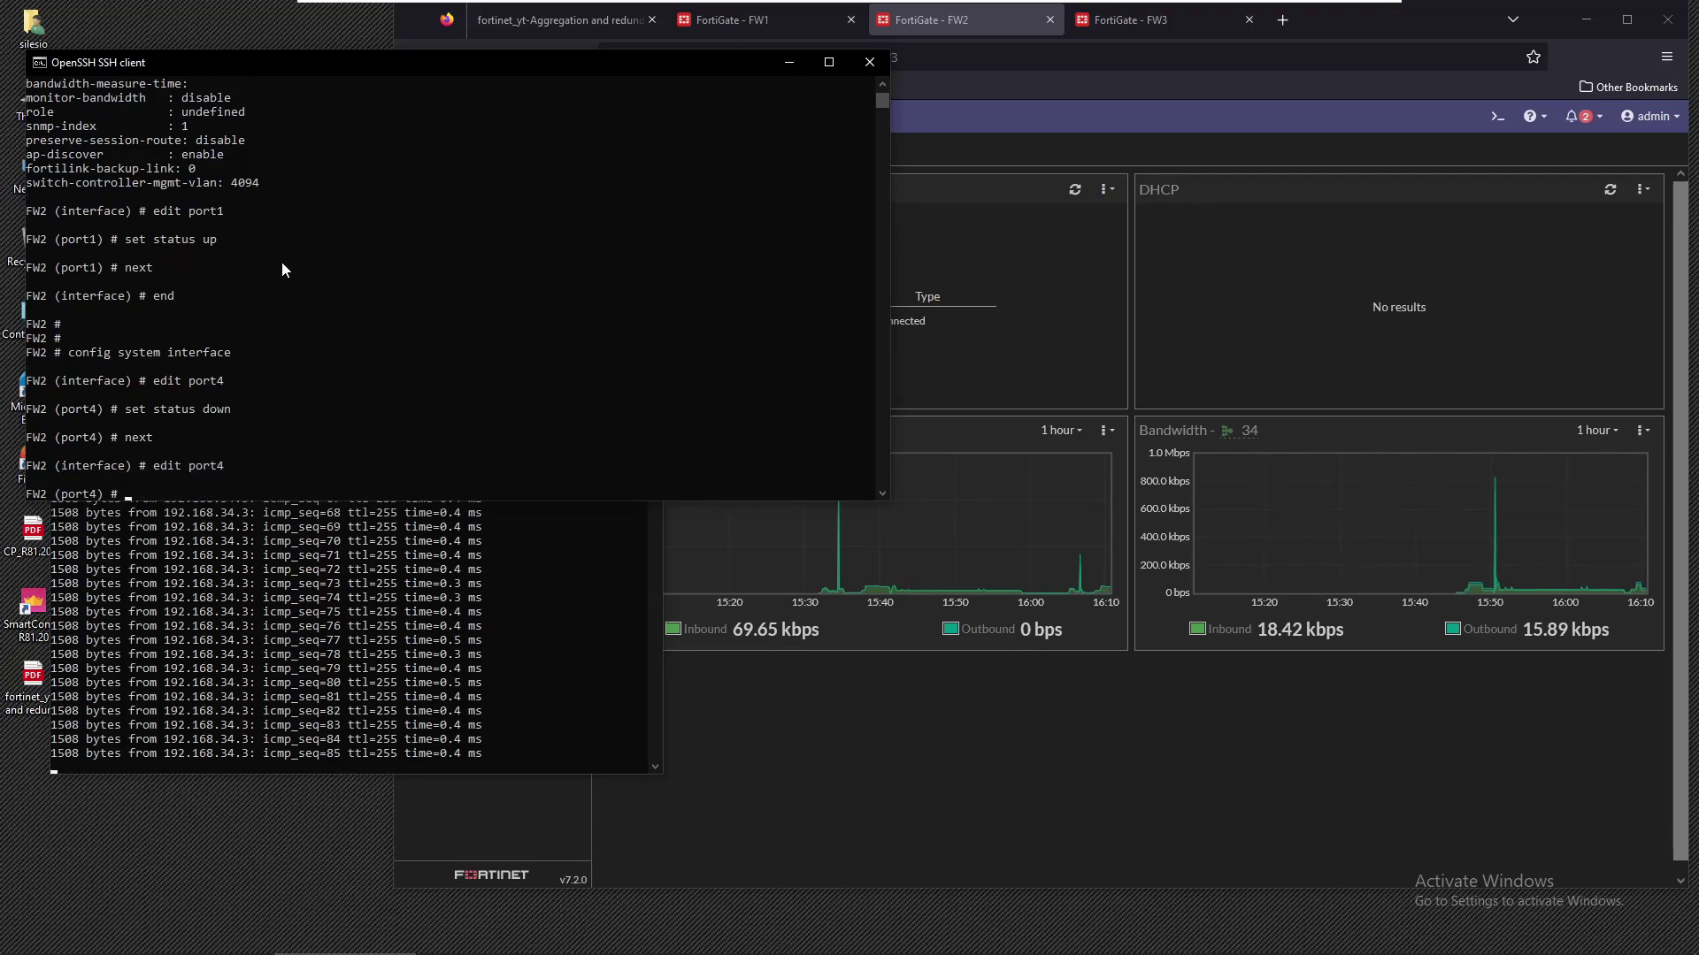
type("set status up")
key("Return")
type("next")
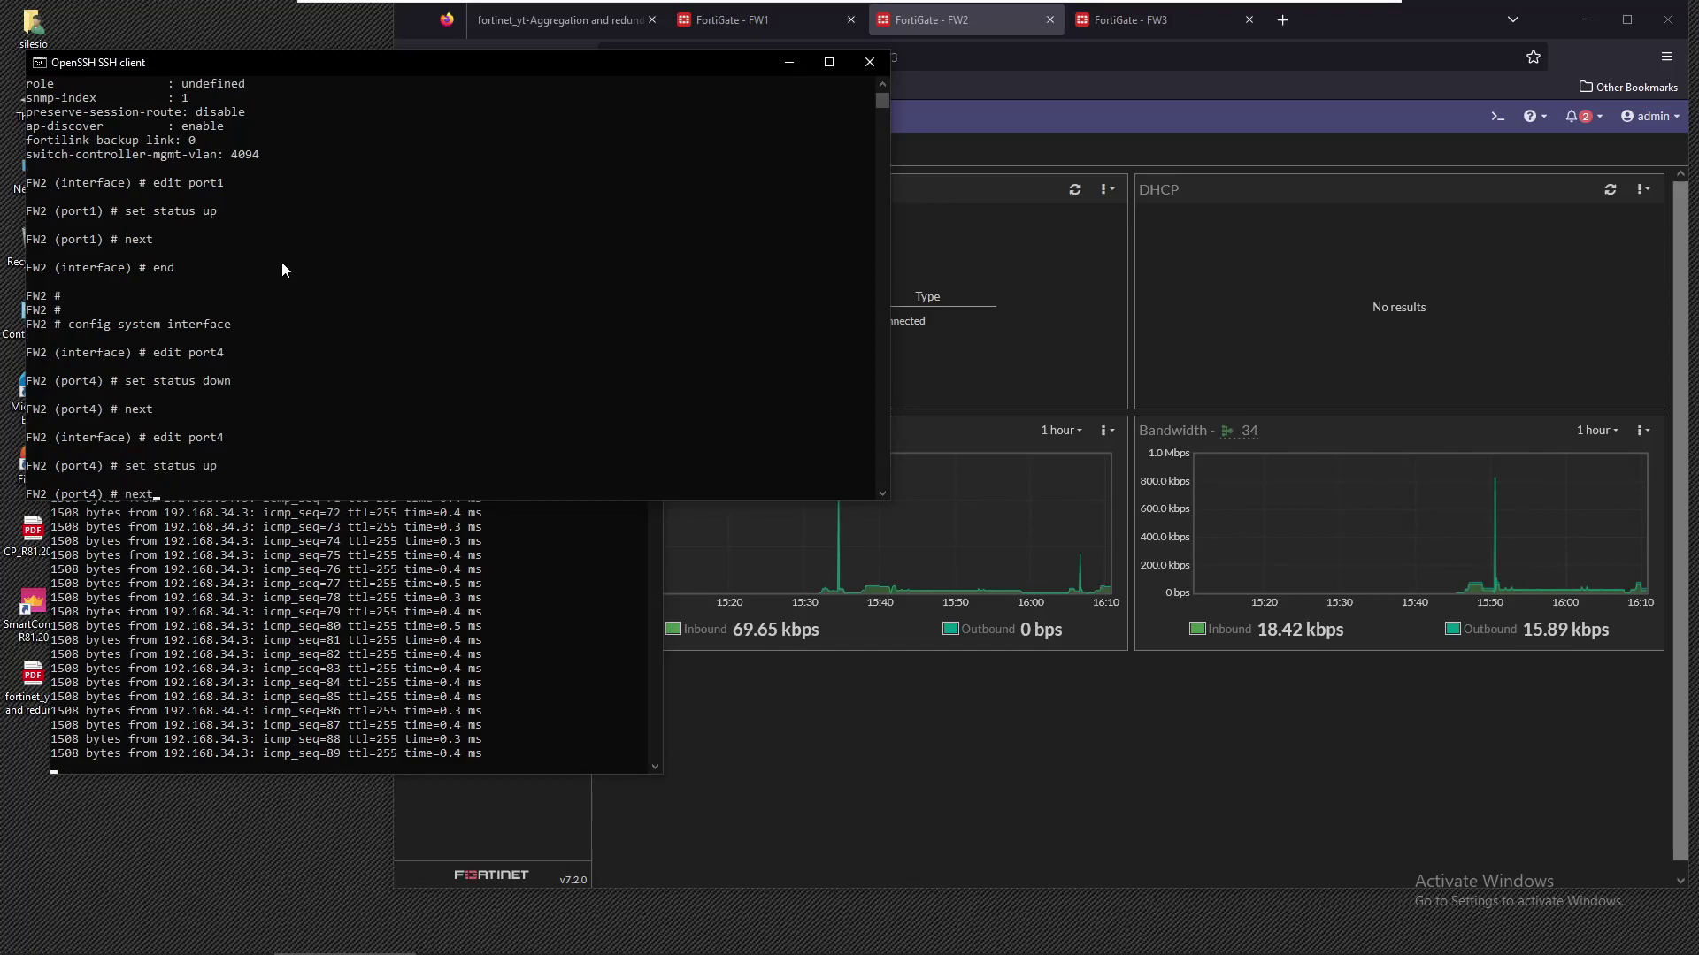
key("Return")
type("end")
key("Return")
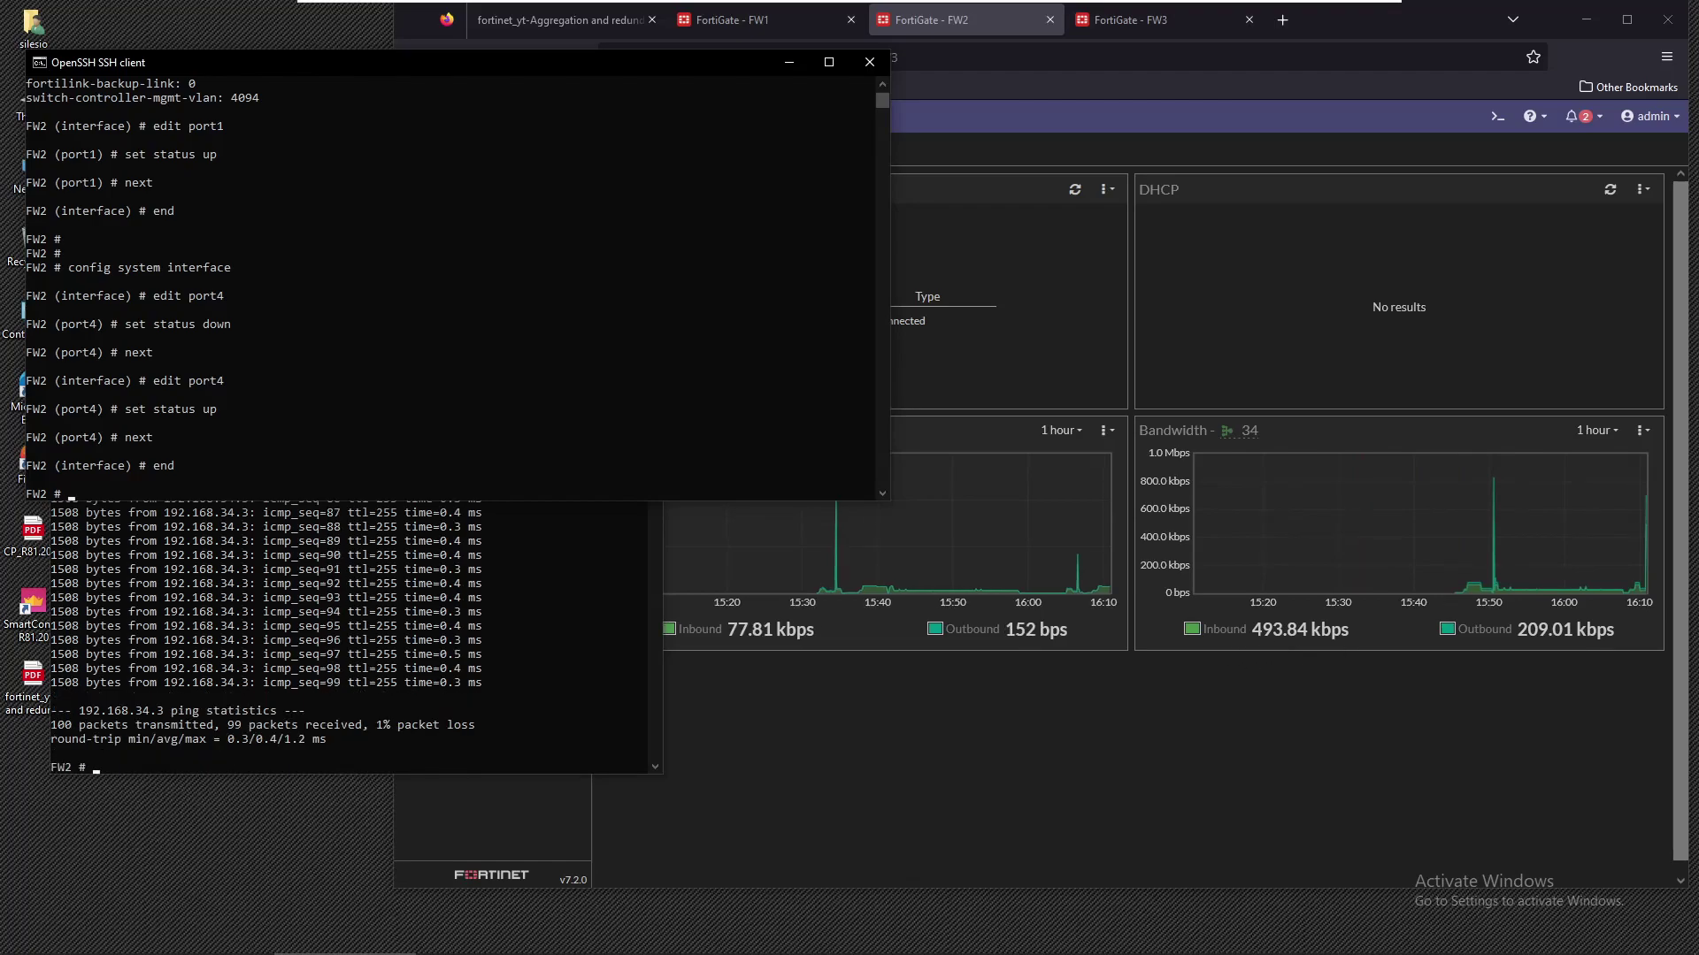
left_click(382, 726)
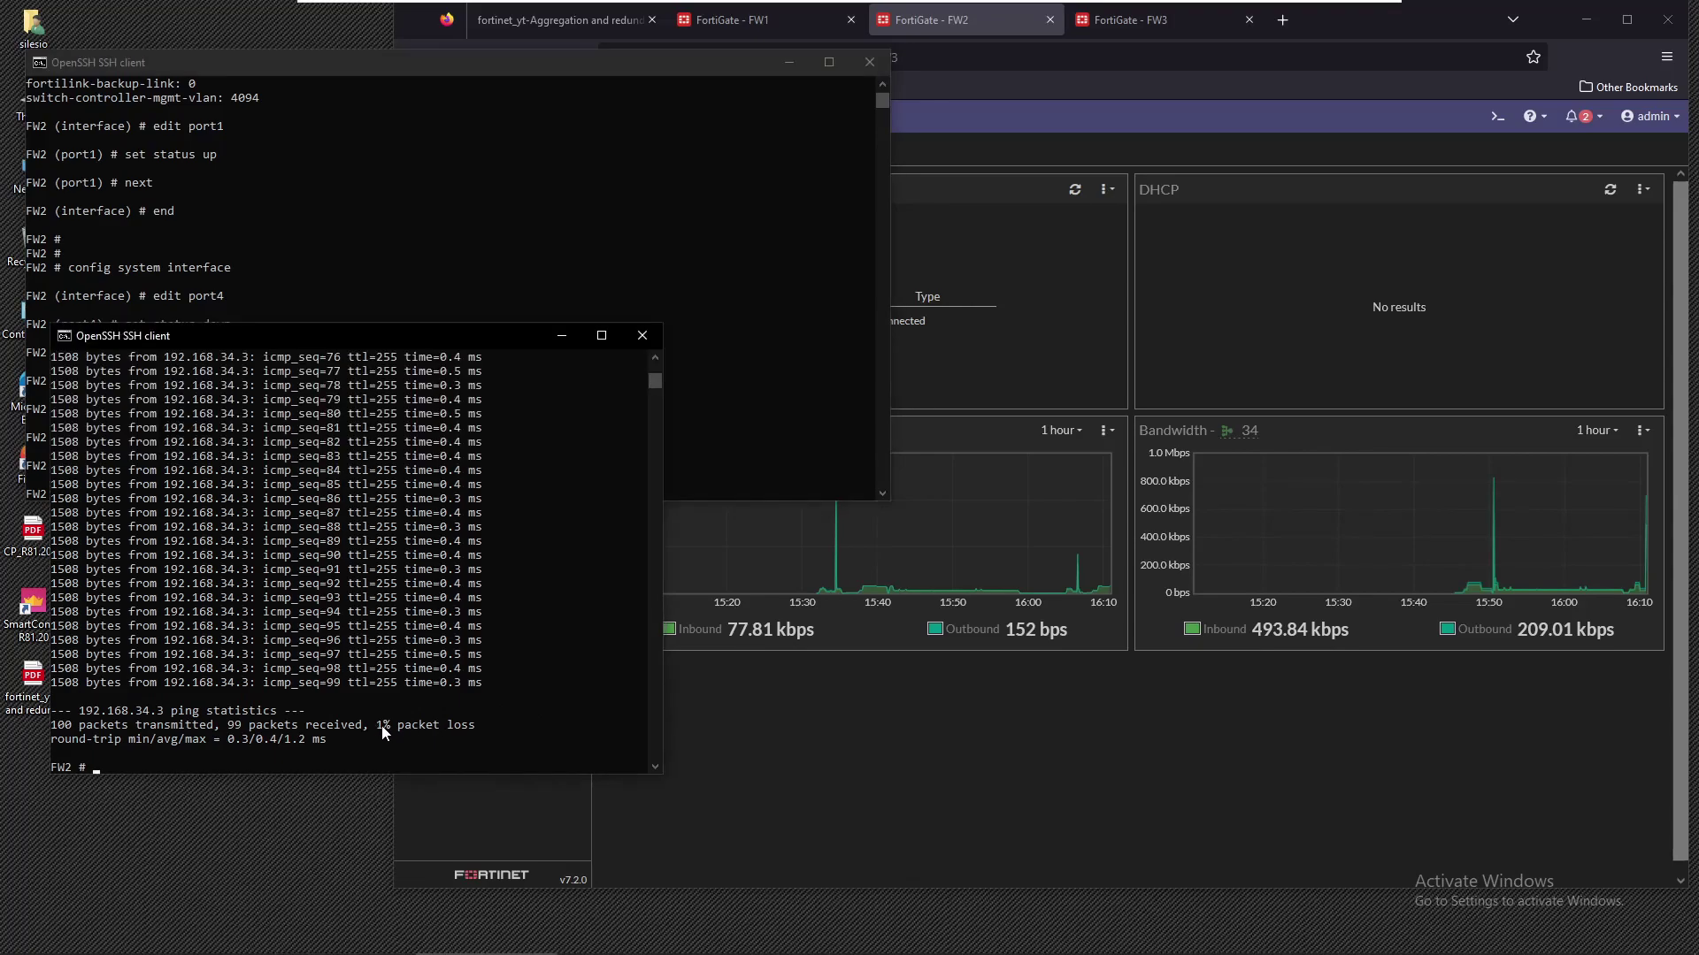
left_click(521, 712)
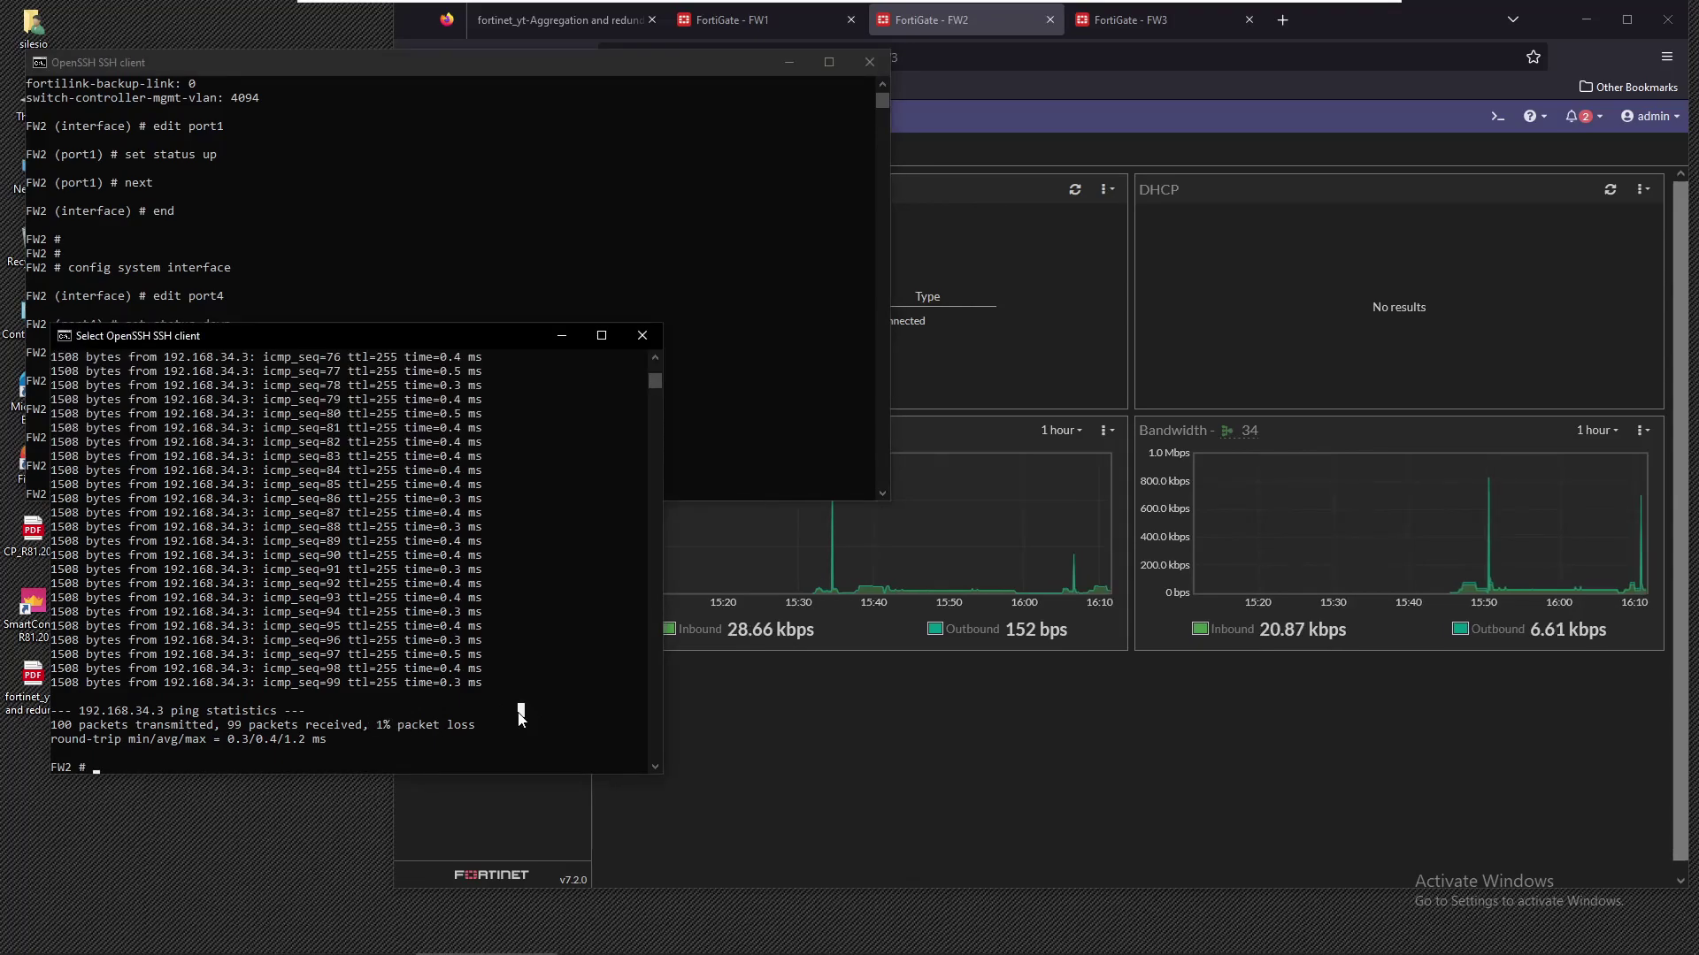